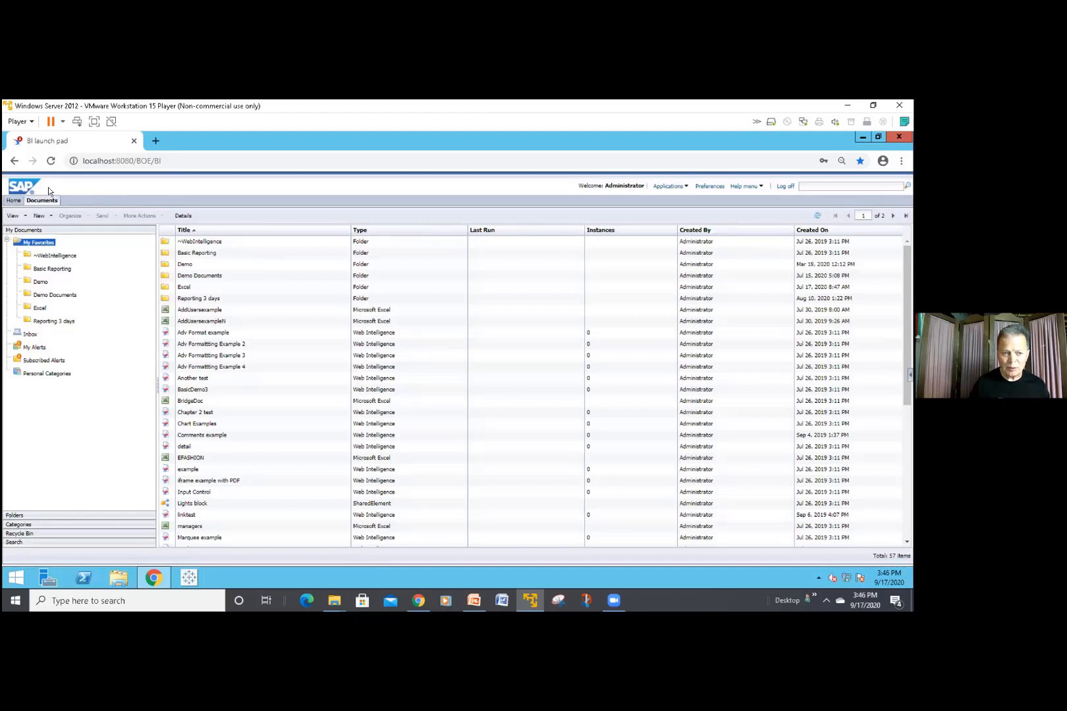
Create a new Web Intelligence document with the efashion universe as its data source
click(13, 200)
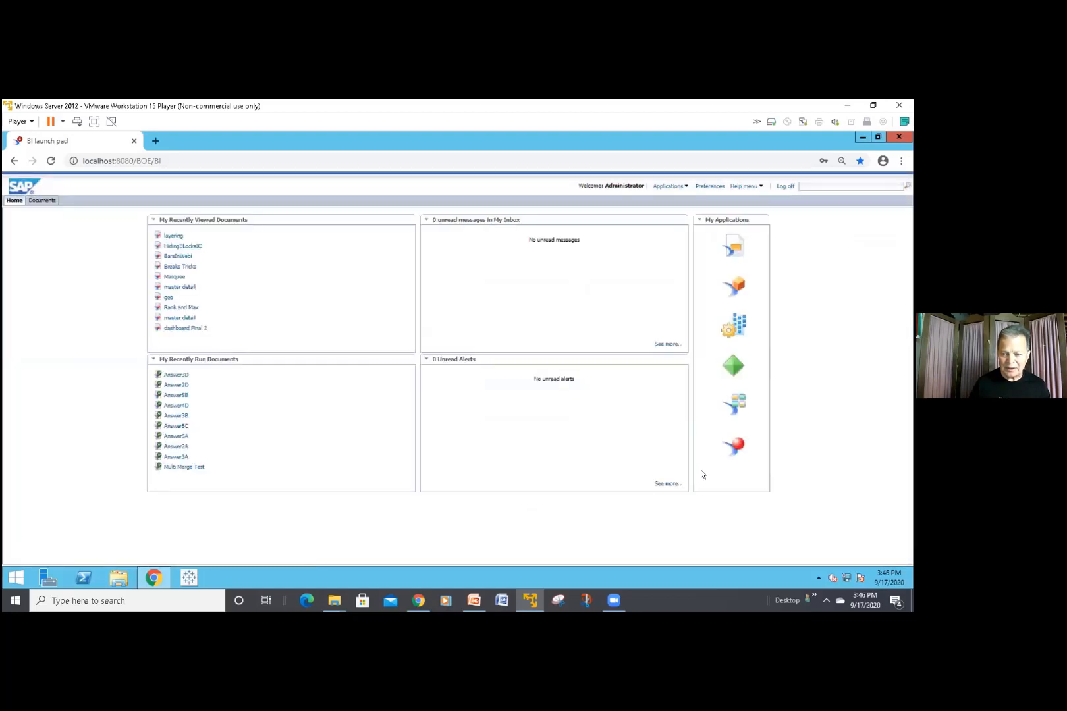
click(724, 445)
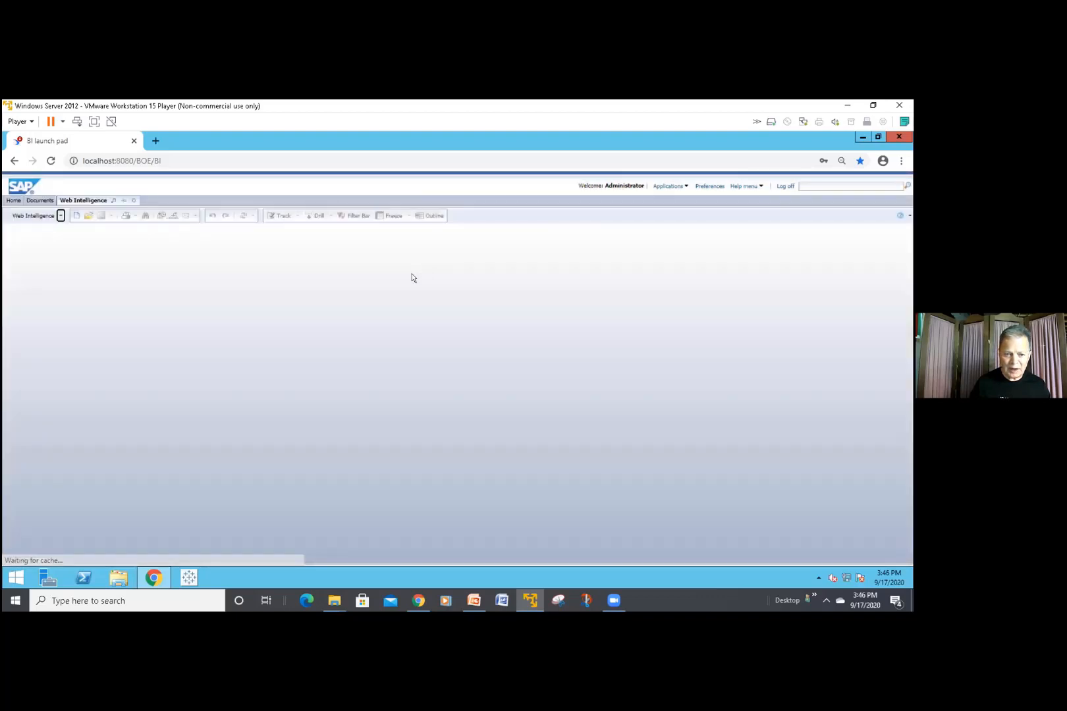
click(75, 217)
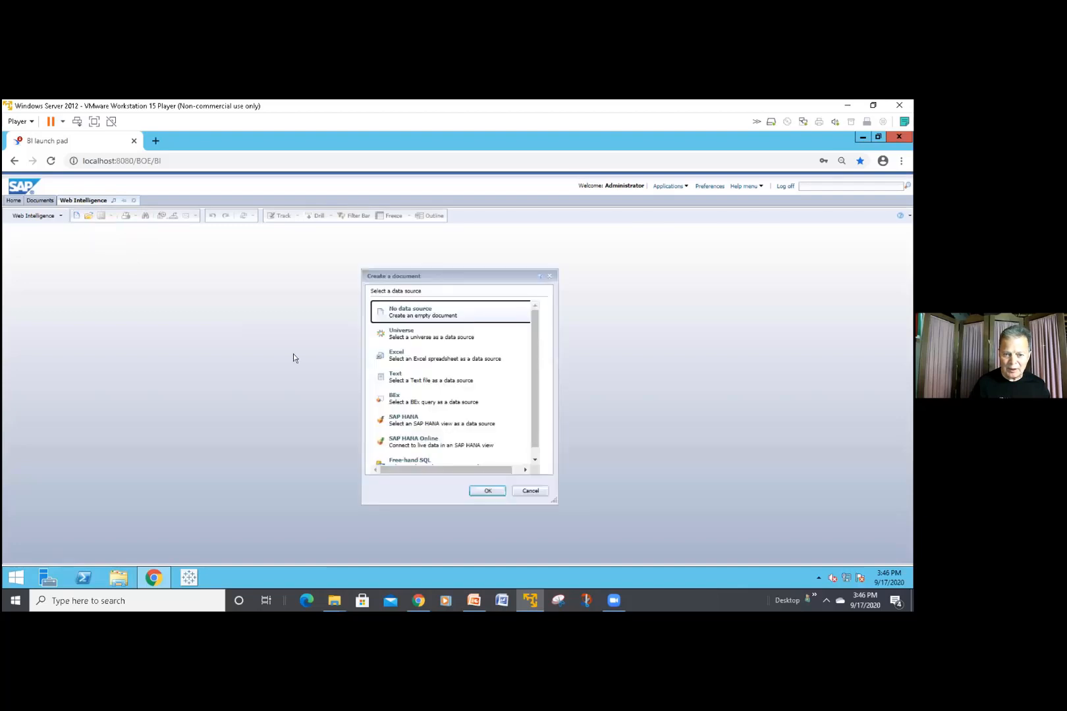
click(402, 336)
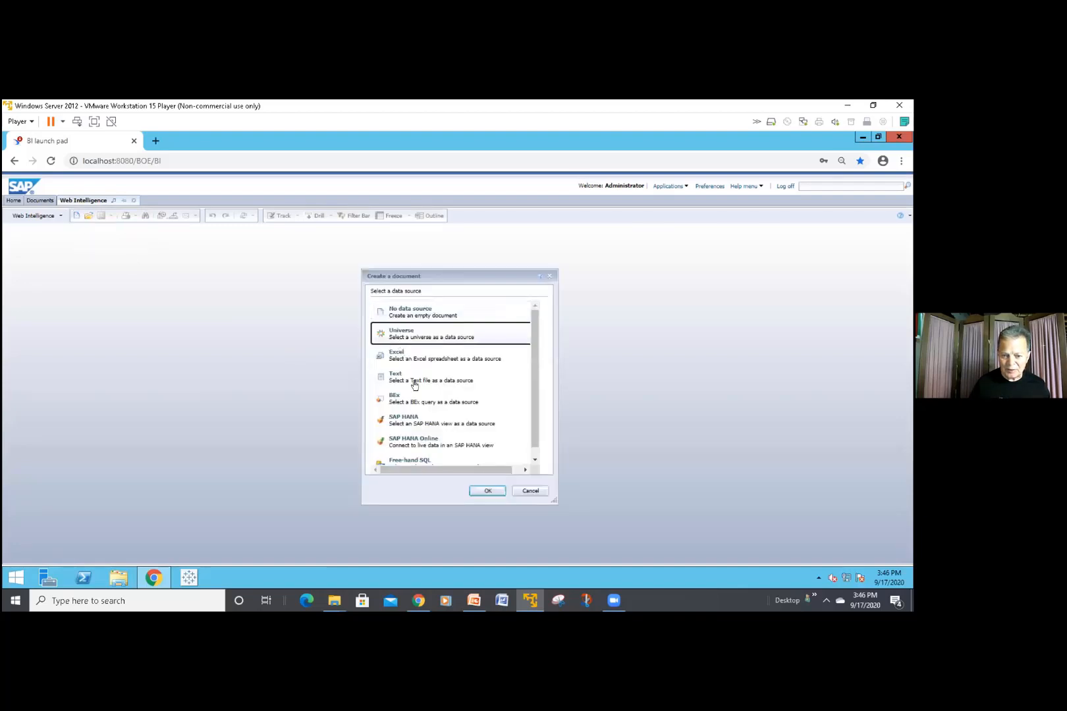
click(487, 490)
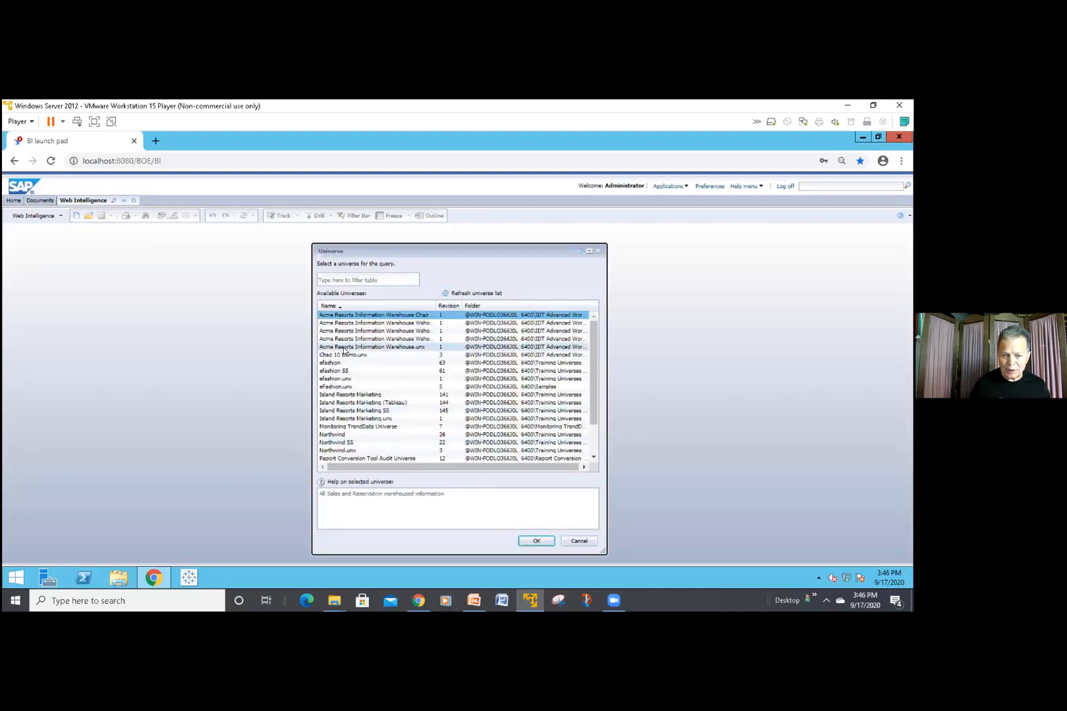
double_click(334, 363)
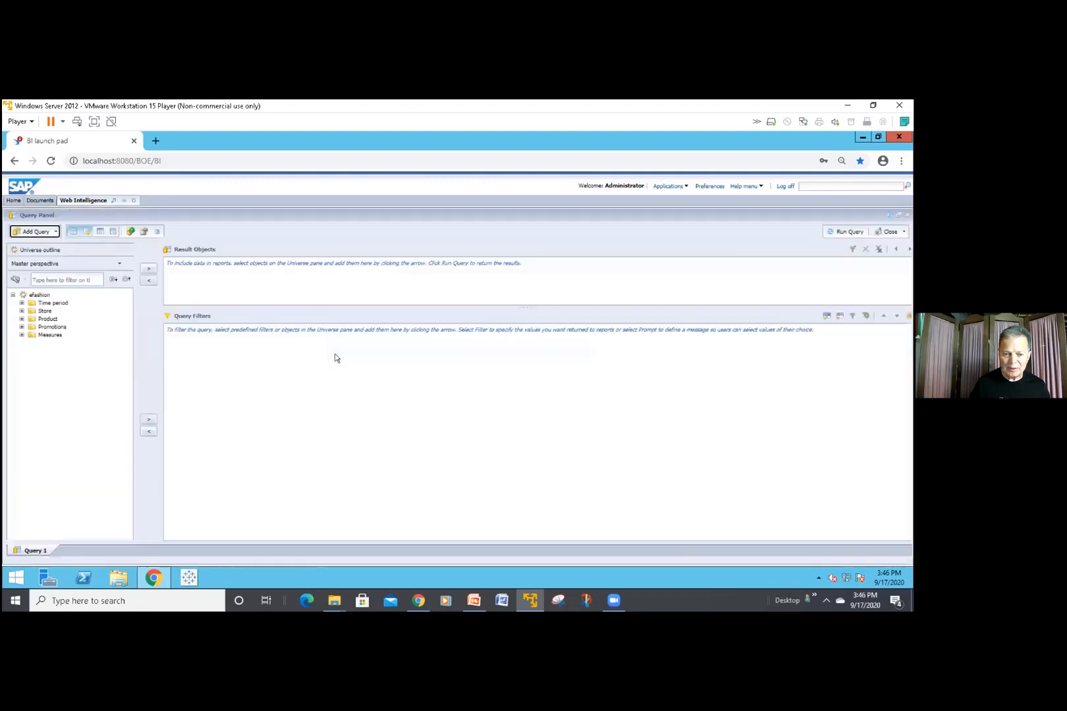
Add Year from the Time period class and State from the Store class to the query's result objects
click(20, 304)
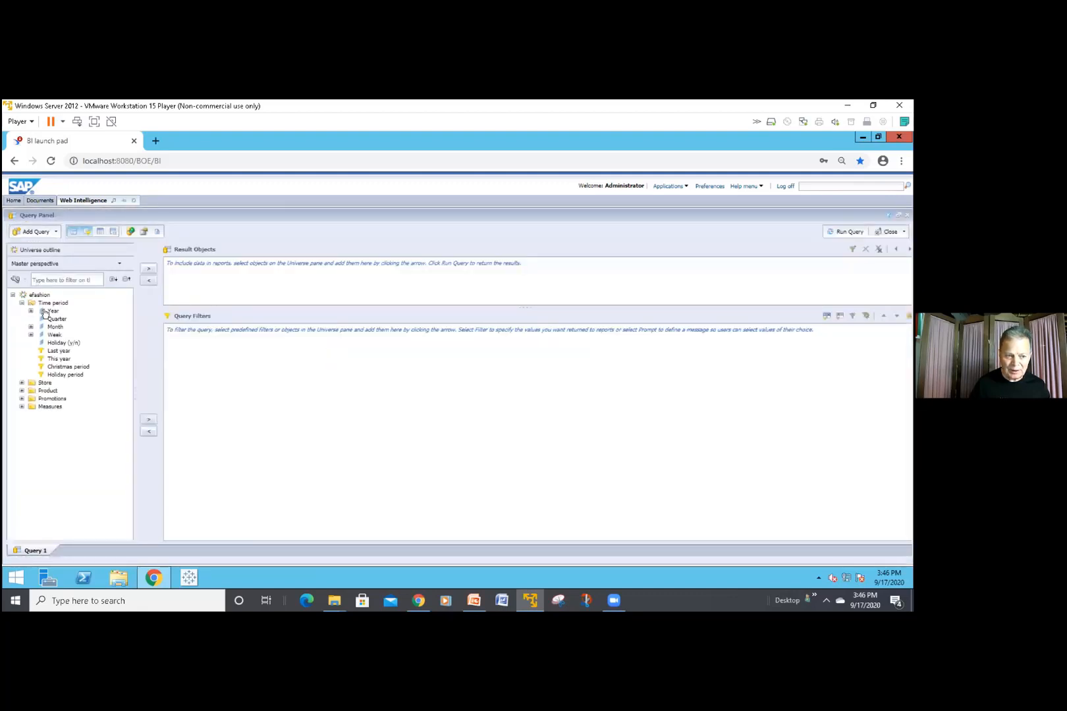
click(43, 312)
double_click(43, 313)
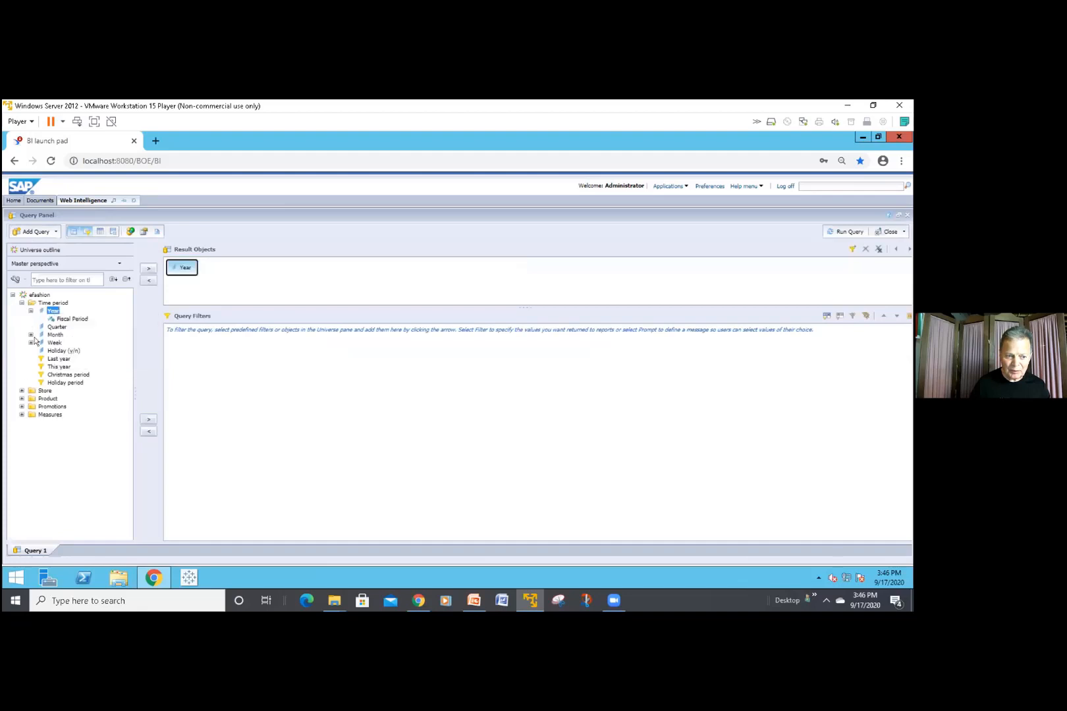
click(21, 393)
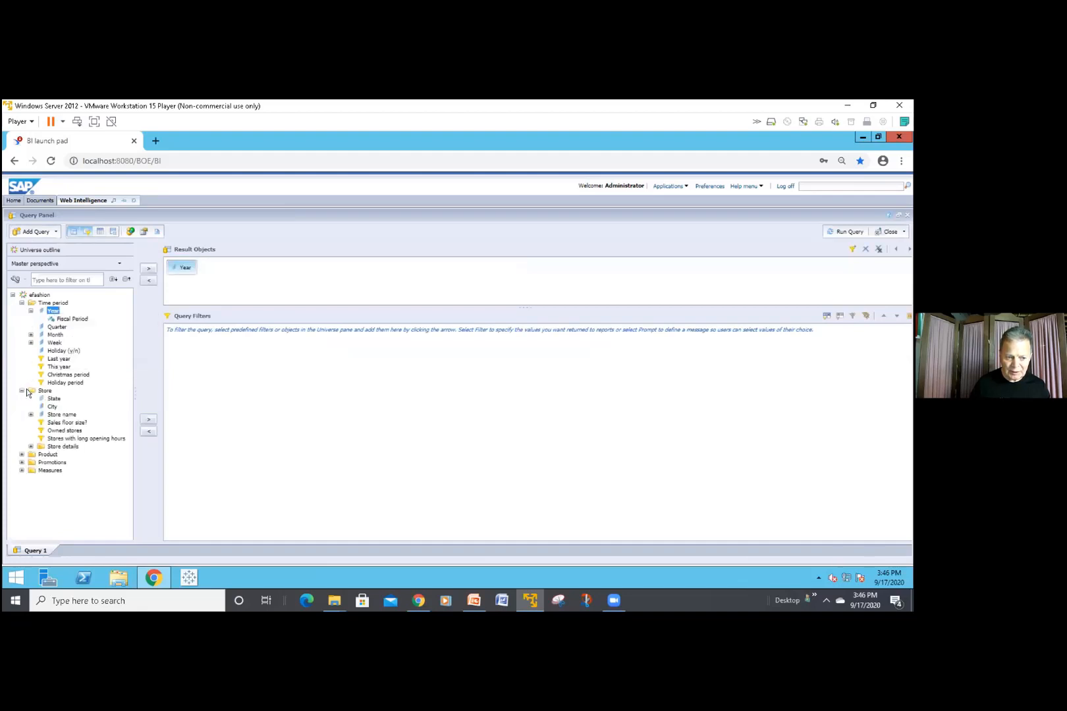
click(52, 398)
double_click(52, 398)
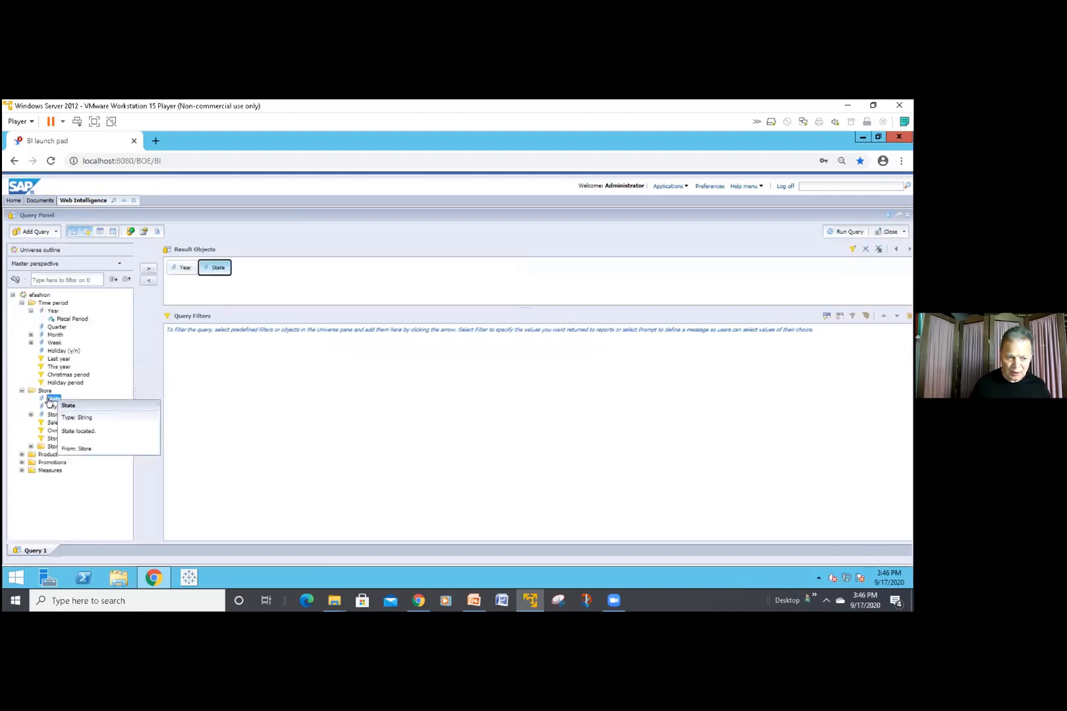
Add Sales revenue, Quantity sold and Margin from the Measures class to the result objects, leaving out Discount, and run the query
click(44, 470)
double_click(44, 470)
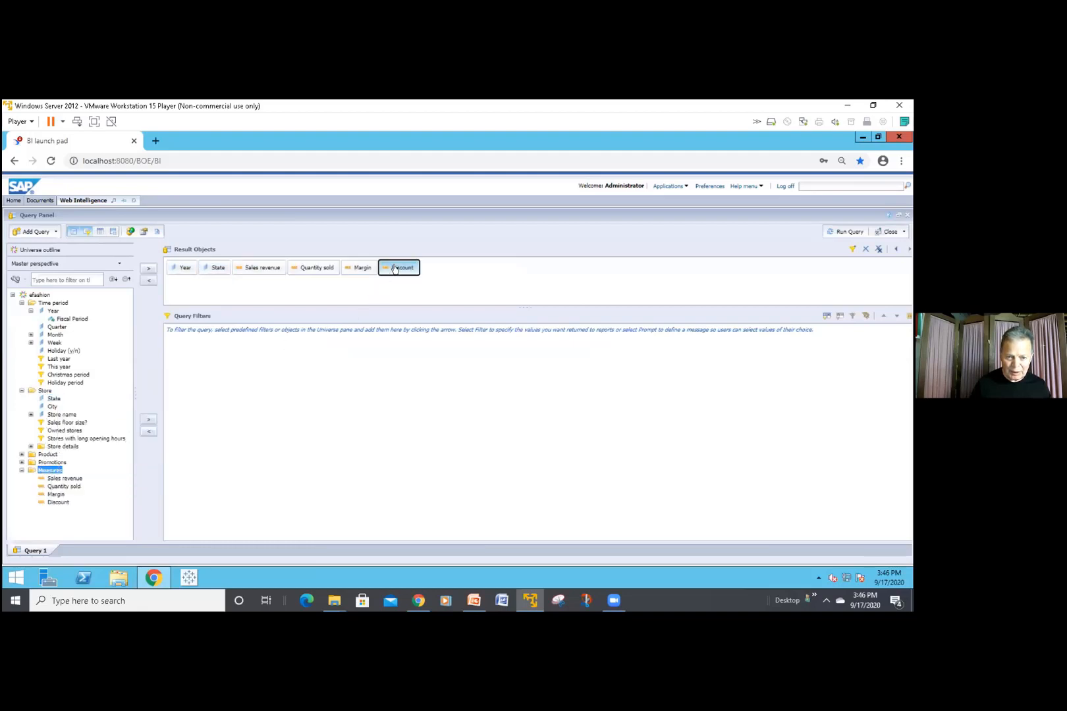
drag(391, 276, 102, 301)
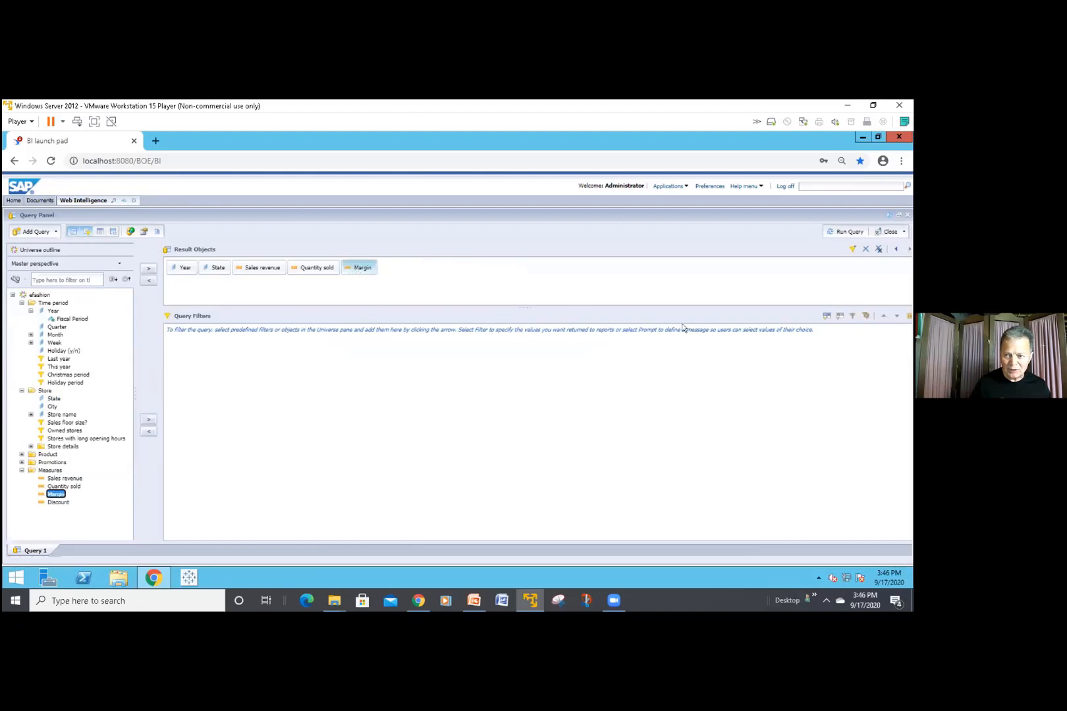
click(836, 232)
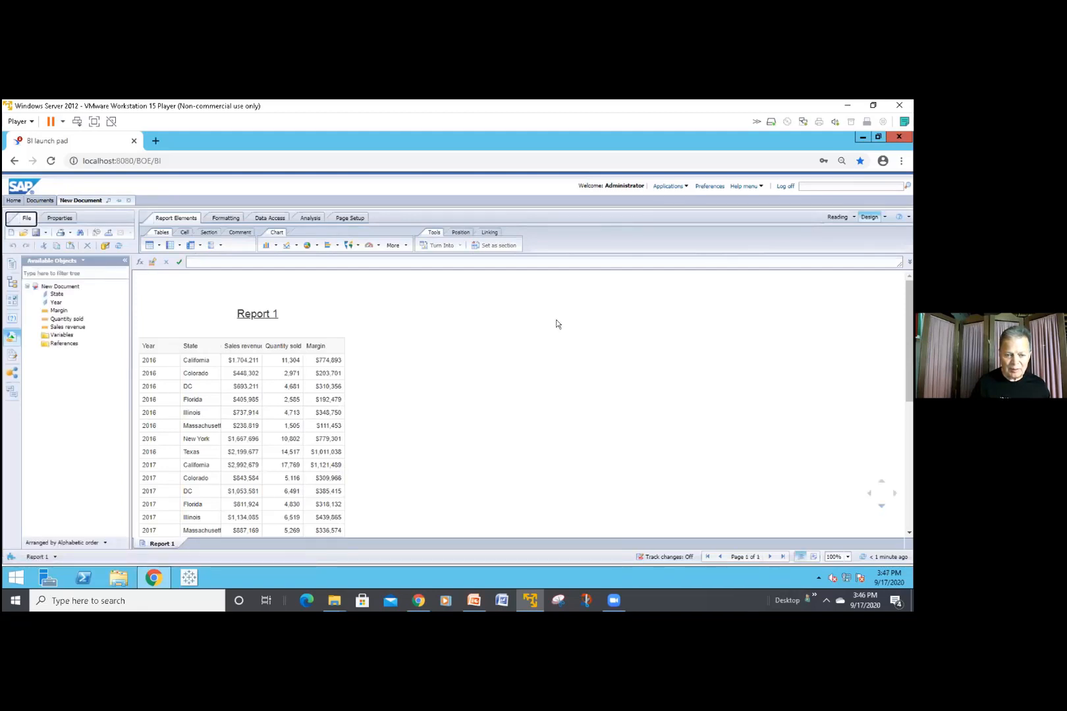
Shift the report table slightly to the right and apply a break on its Year column
click(344, 342)
mouse_move(327, 333)
mouse_down()
mouse_move(354, 345)
mouse_move(349, 336)
mouse_up()
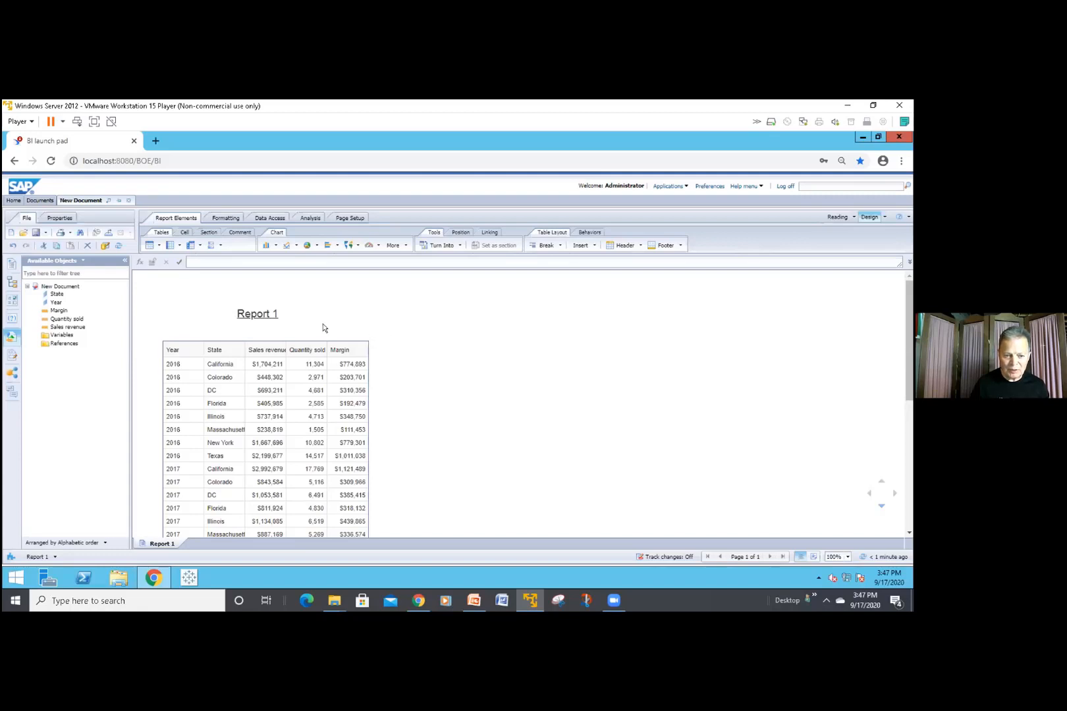
click(189, 361)
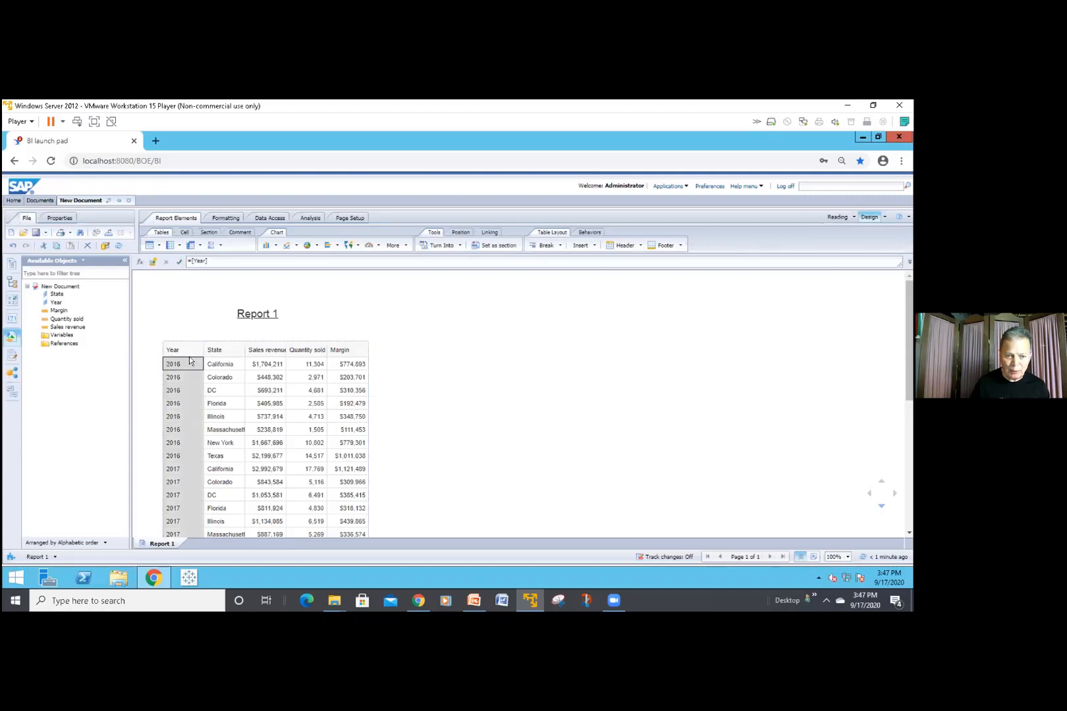
click(310, 219)
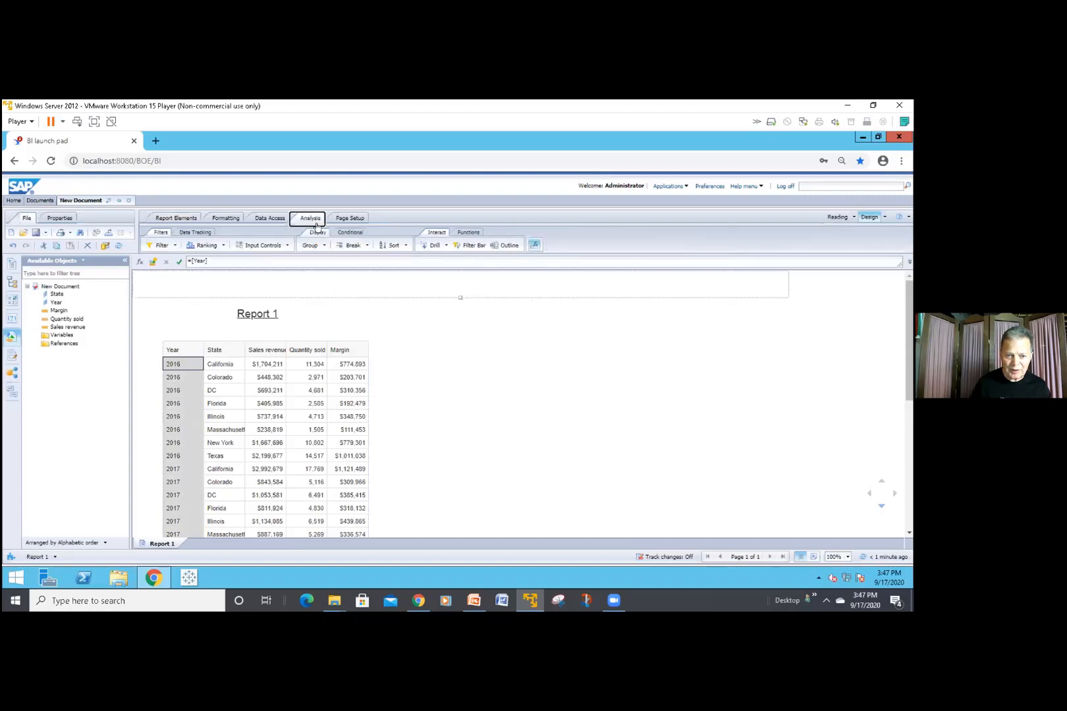
click(349, 246)
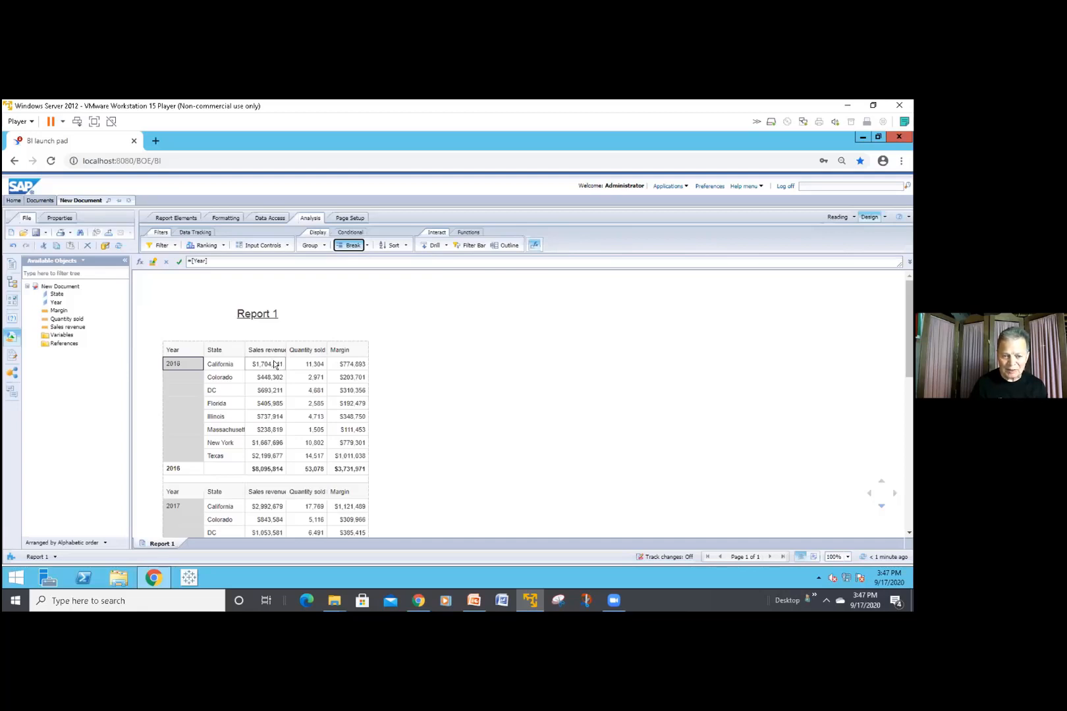
click(229, 376)
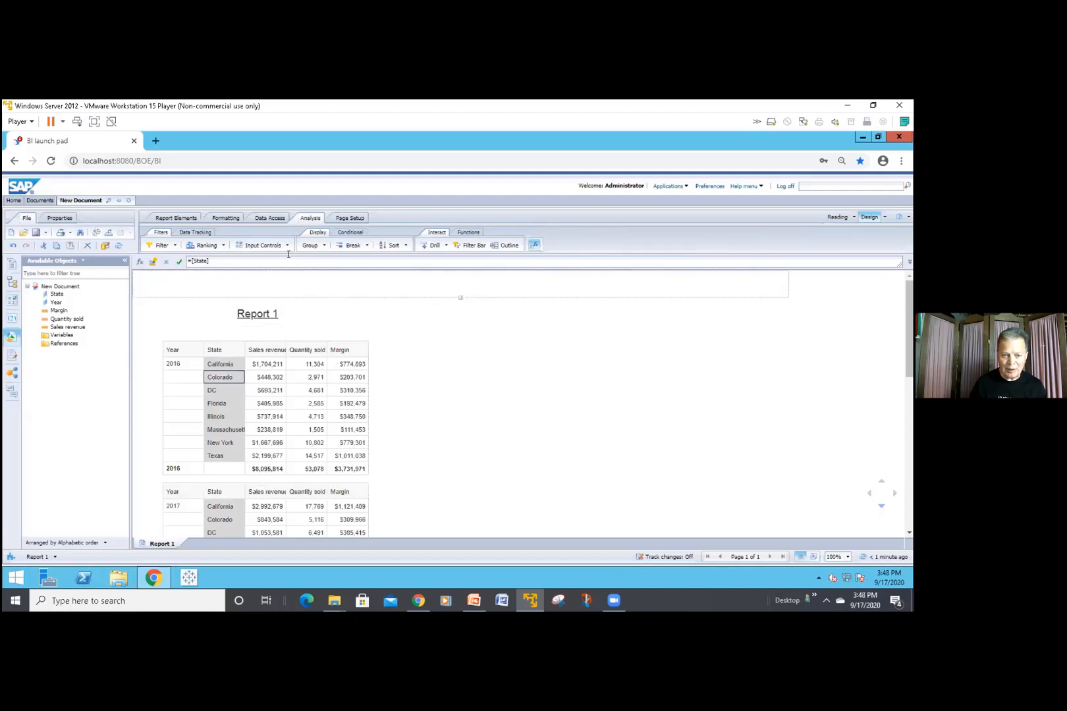
click(248, 376)
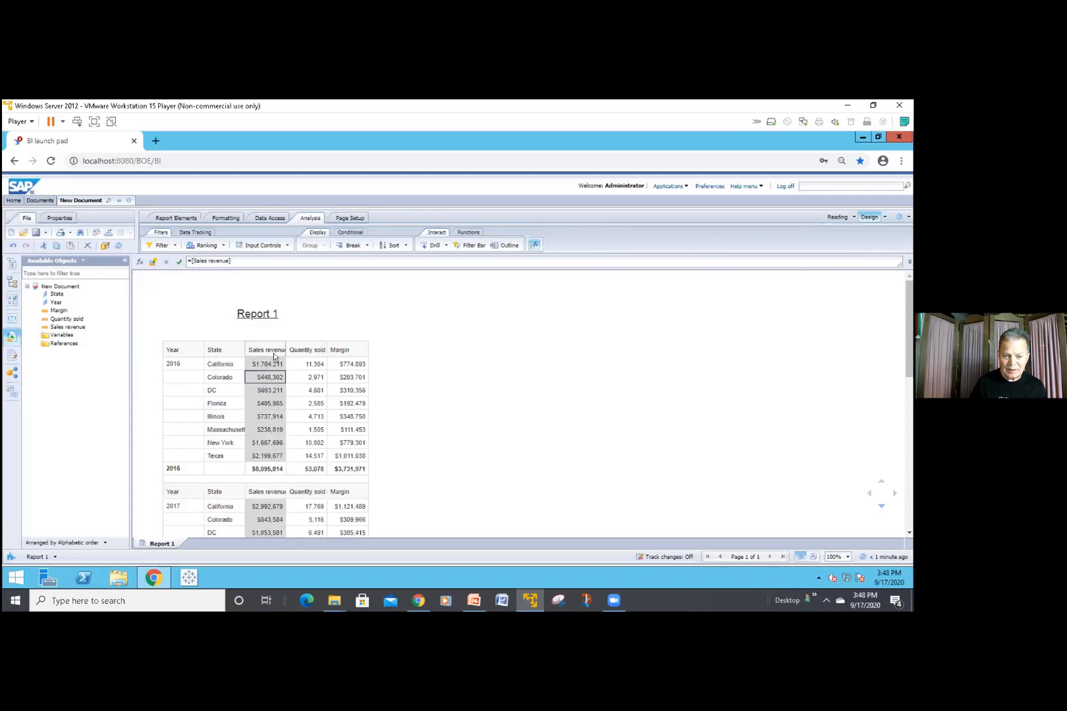
click(275, 351)
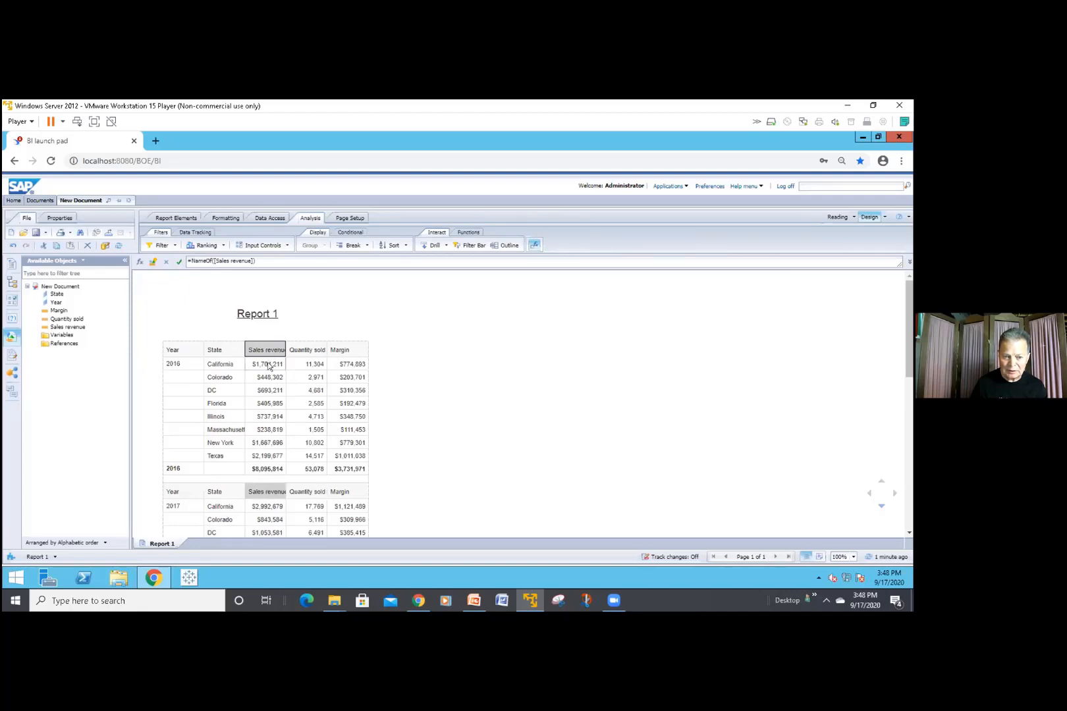
Insert an empty column to the right of the Sales revenue column in the table
click(269, 365)
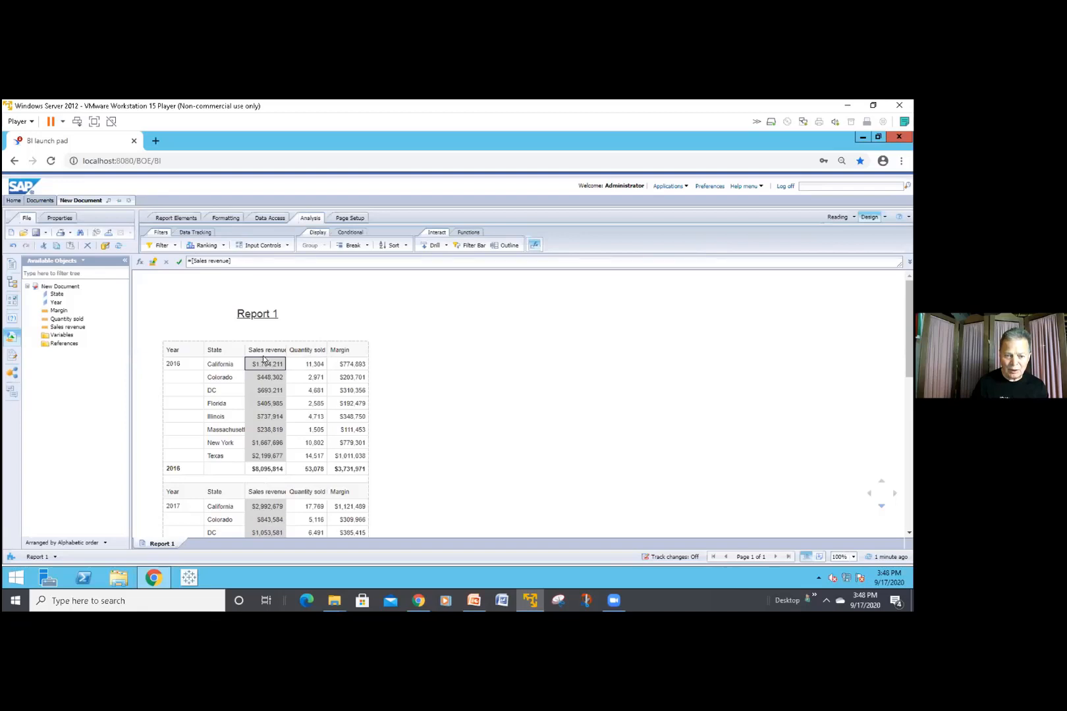
right_click(264, 357)
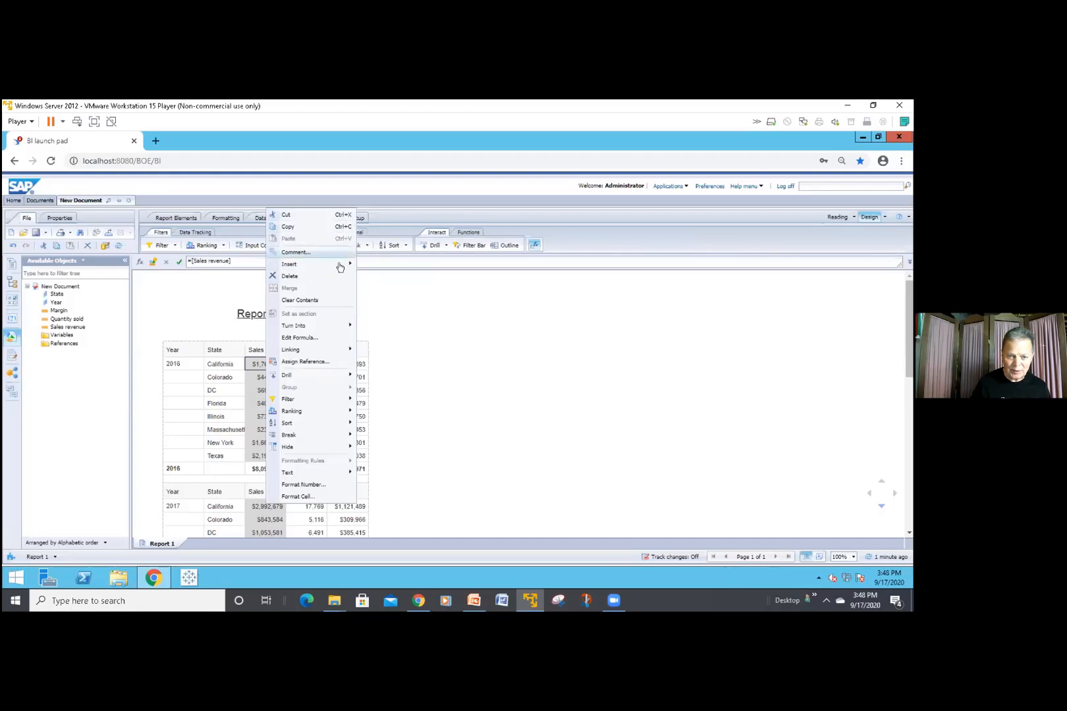
mouse_move(350, 264)
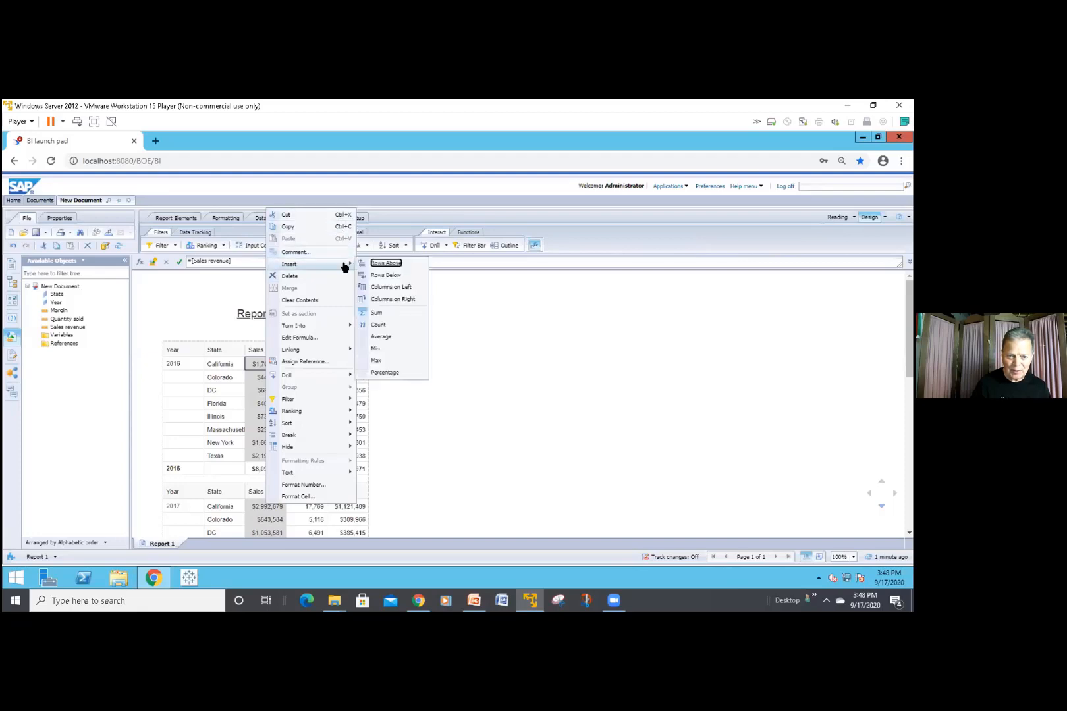
click(394, 300)
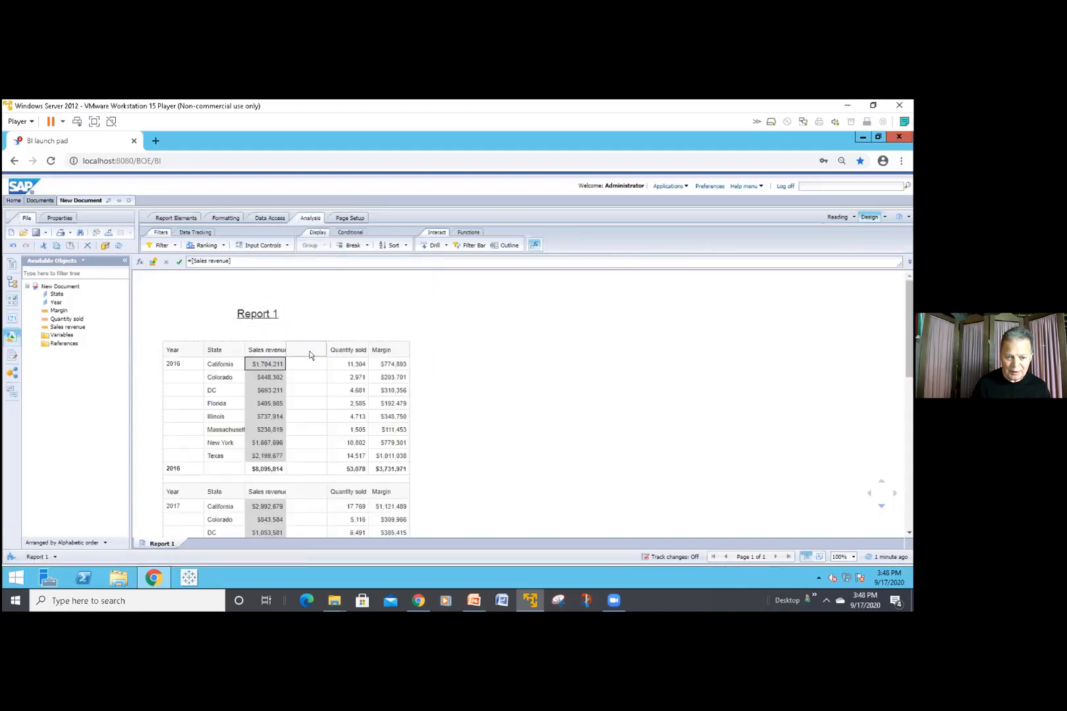
Open the Formula Editor for the body cells of the empty column, then enlarge and reposition its window
click(313, 351)
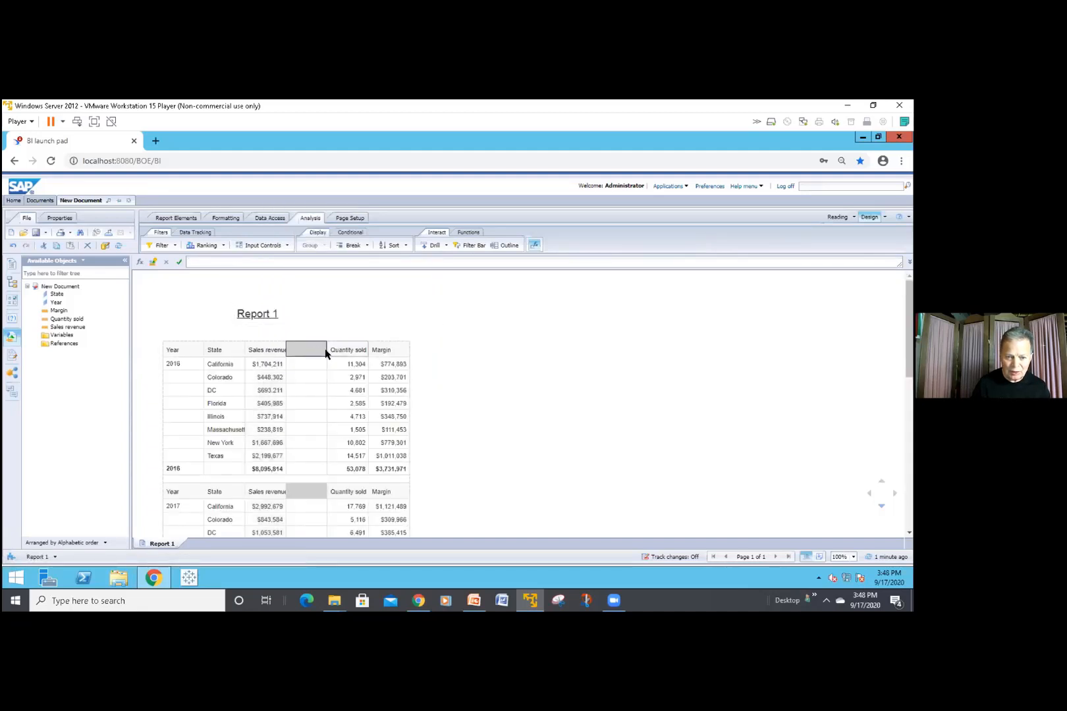
click(305, 376)
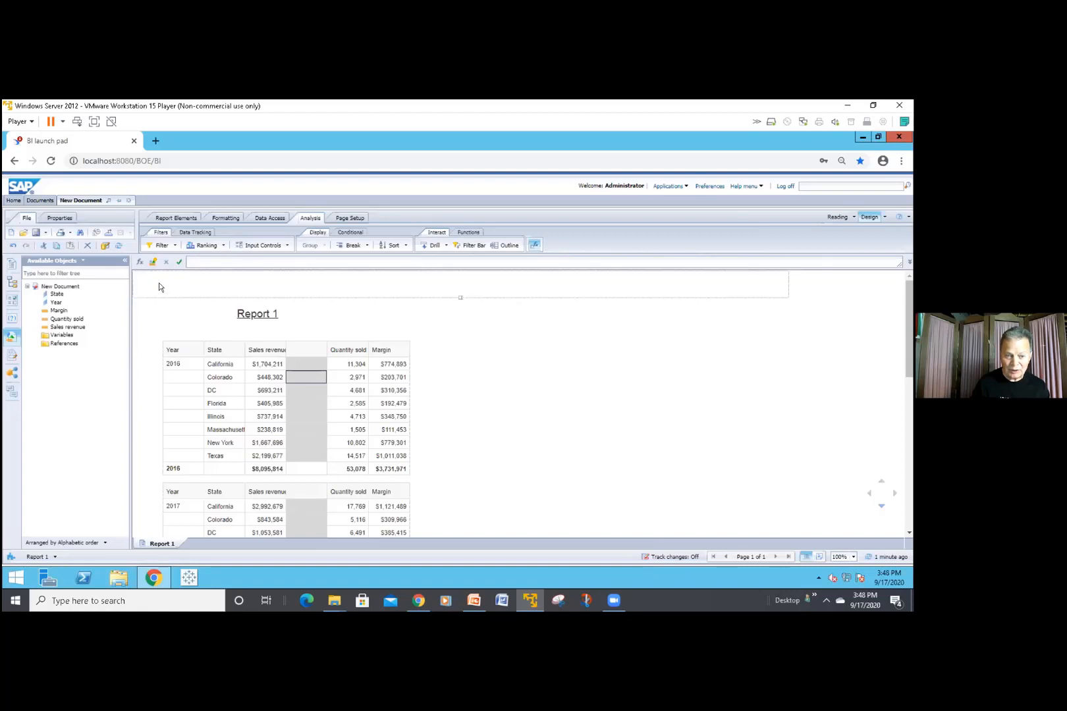
click(236, 261)
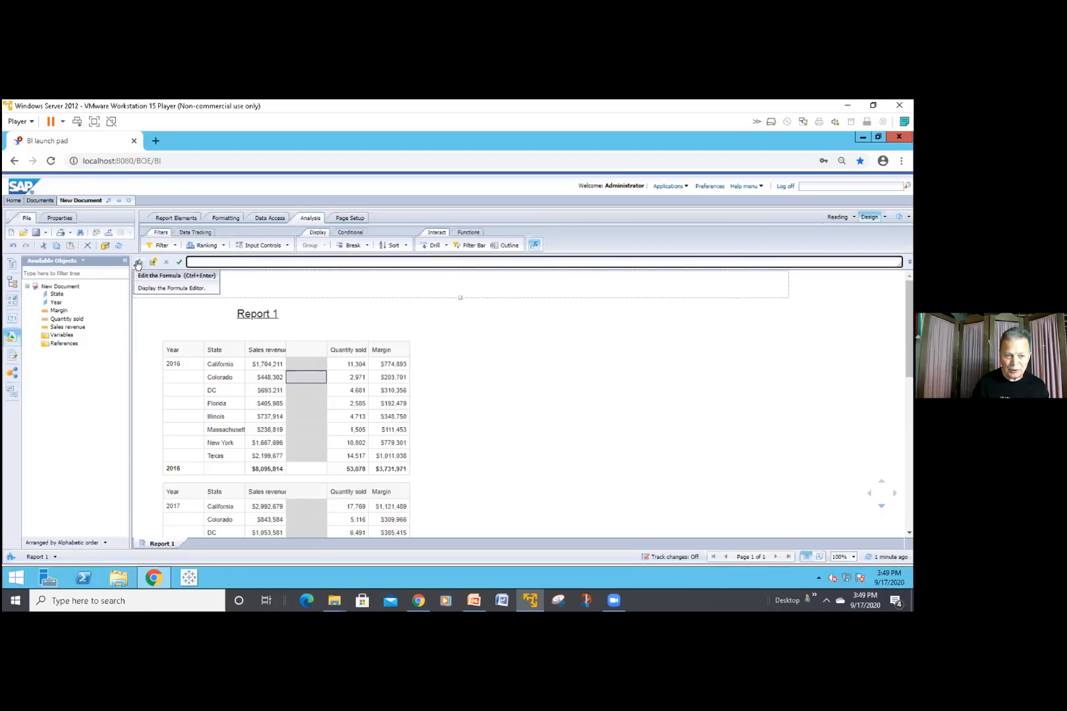
click(139, 263)
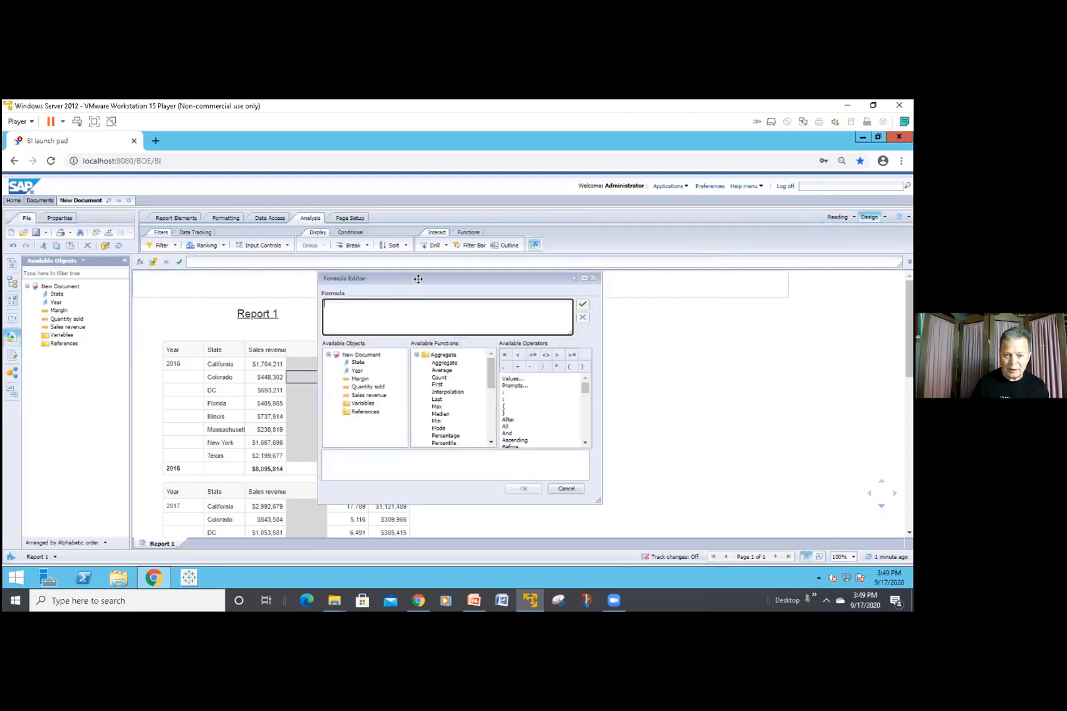
drag(414, 276, 406, 237)
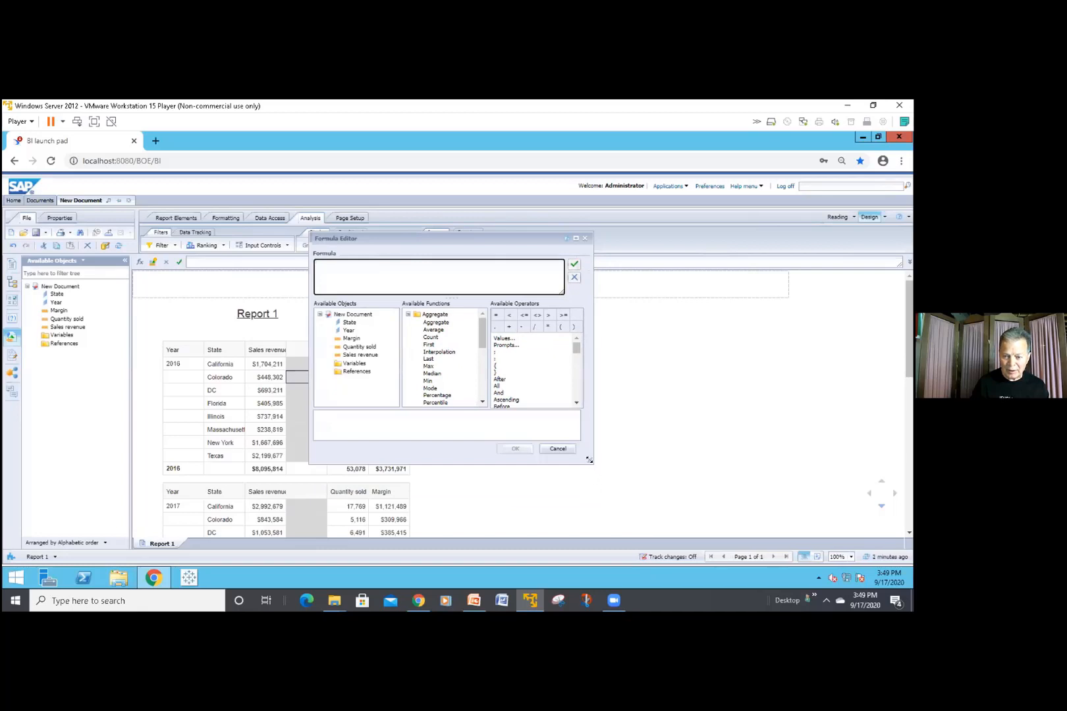
drag(588, 459, 584, 474)
drag(583, 475, 593, 511)
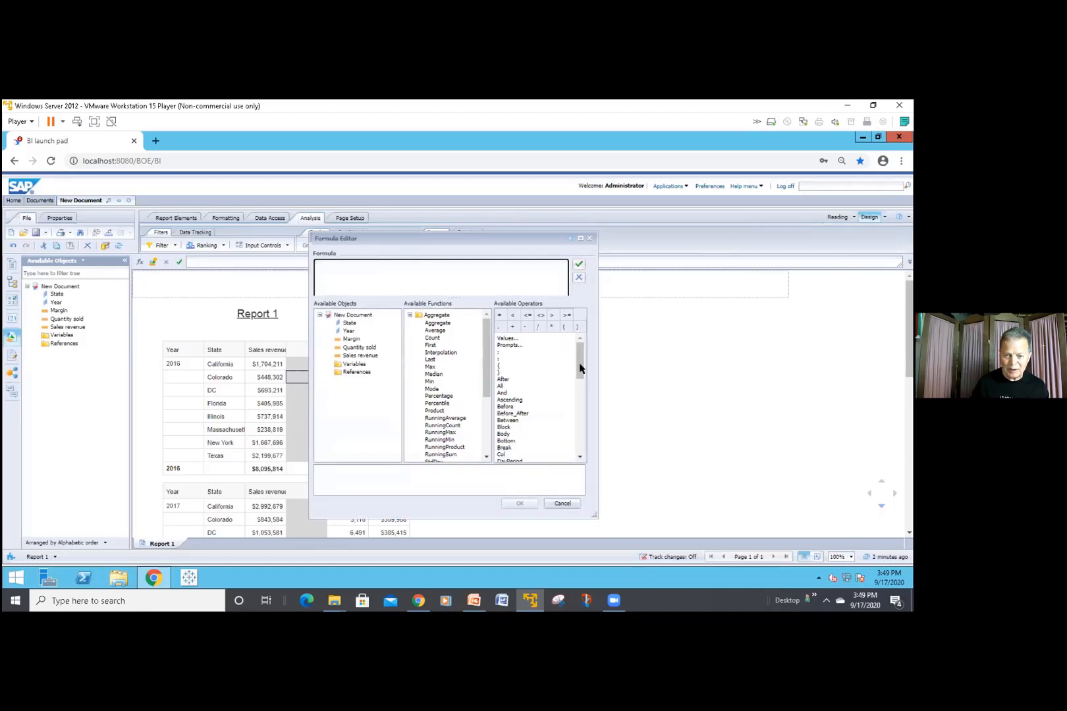
drag(558, 241, 554, 217)
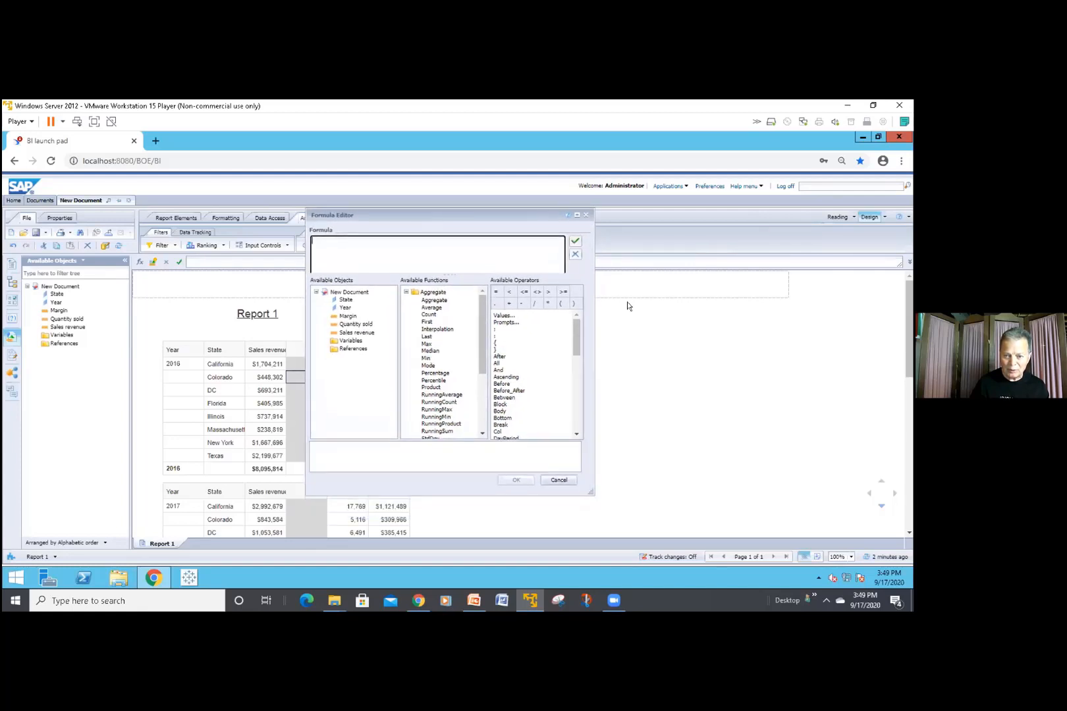
Build the formula =[Sales revenue] * 0.06 for the empty column's body cells in the Formula Editor
click(405, 291)
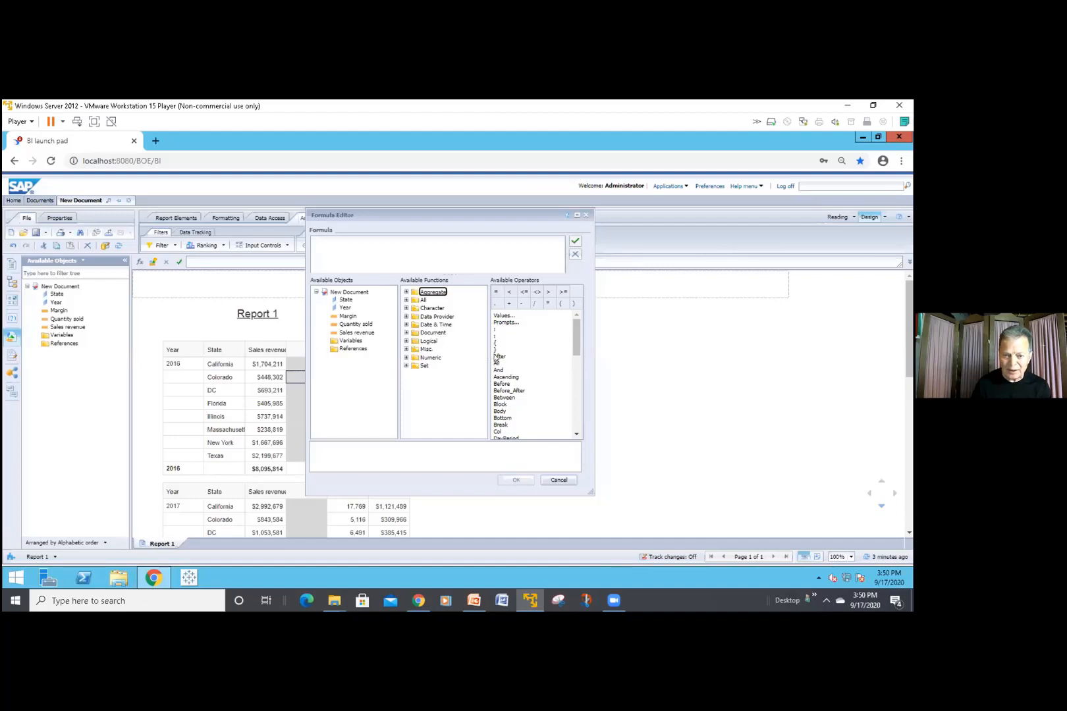
click(357, 243)
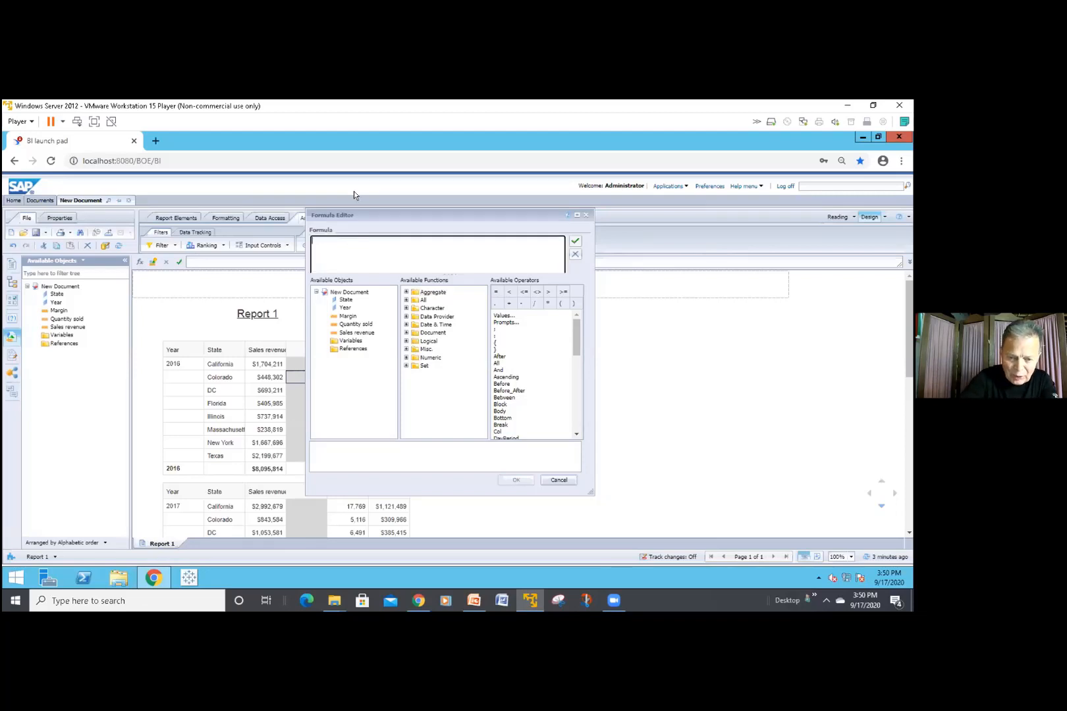
text(=)
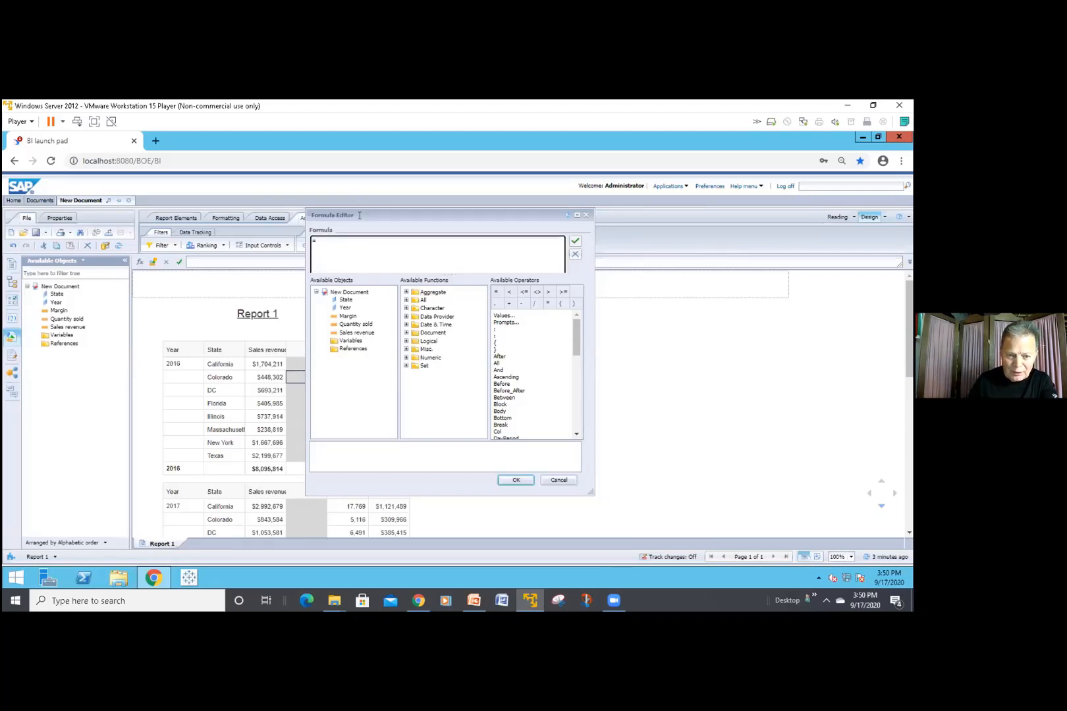
click(336, 331)
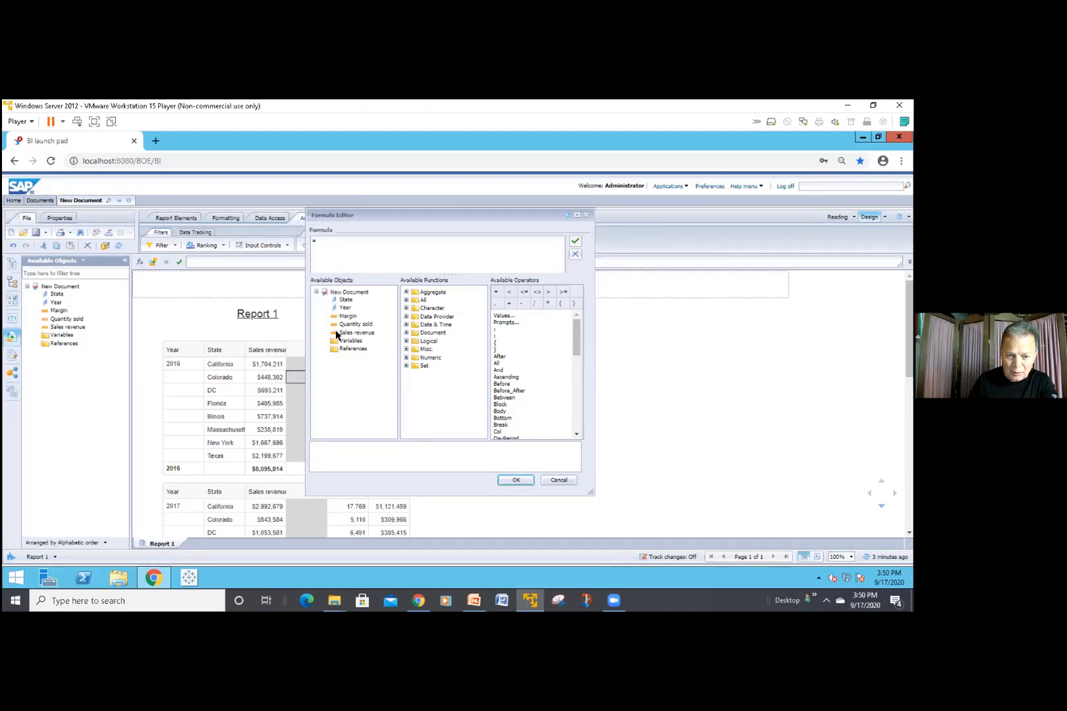
click(341, 334)
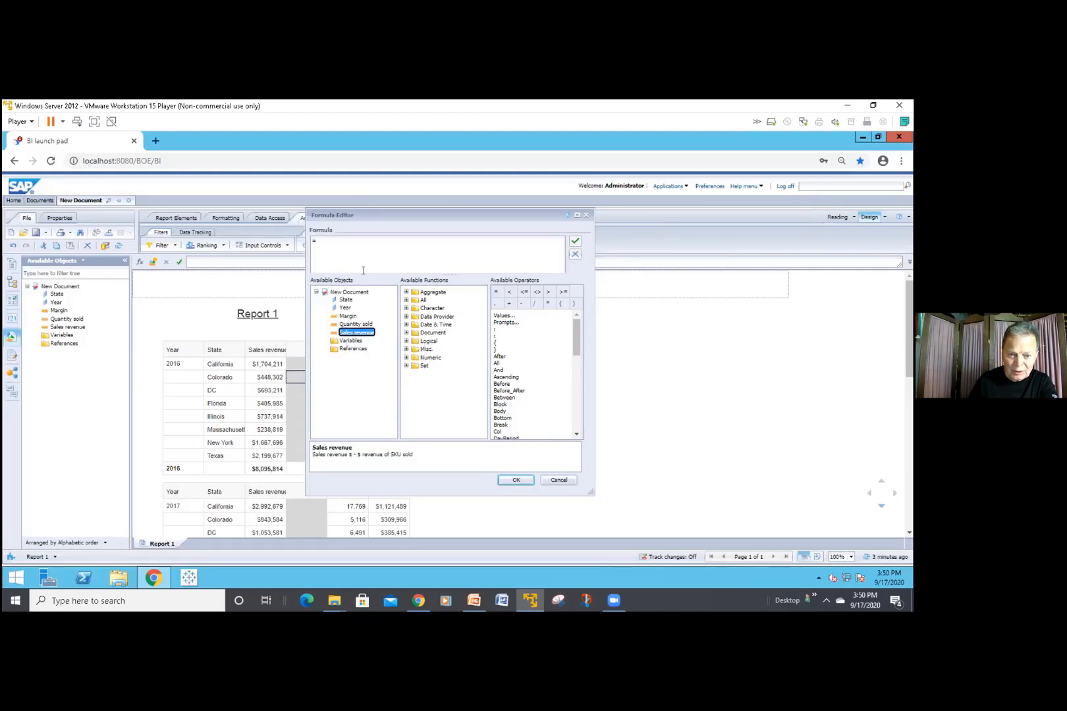
click(356, 323)
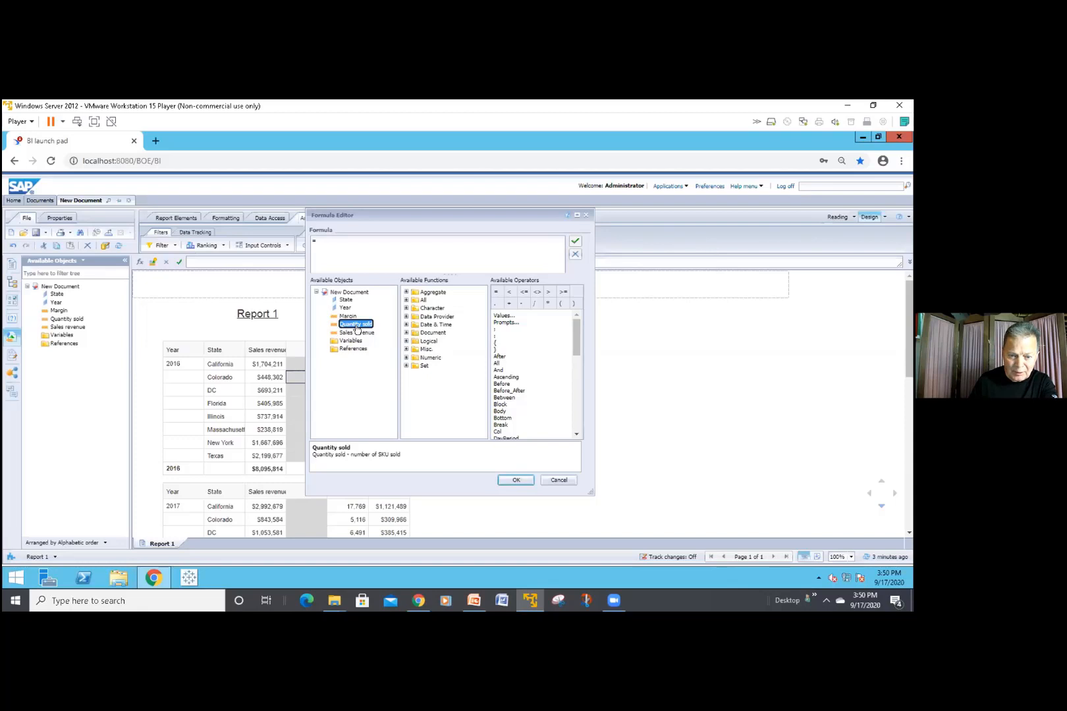
double_click(355, 332)
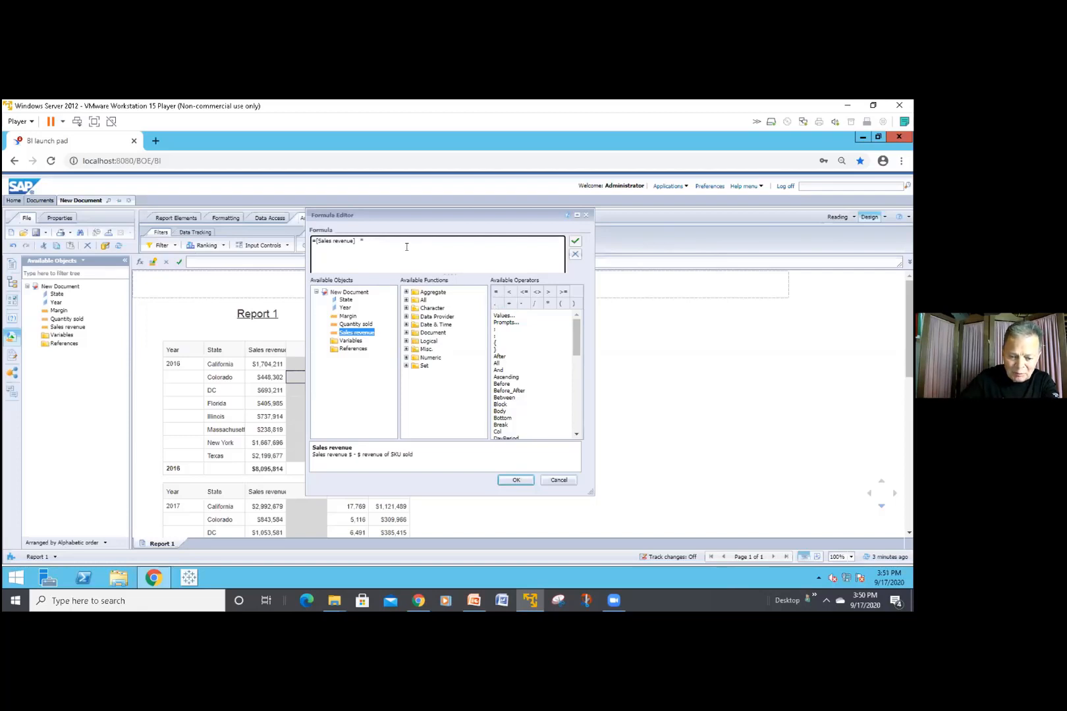
text(0.06)
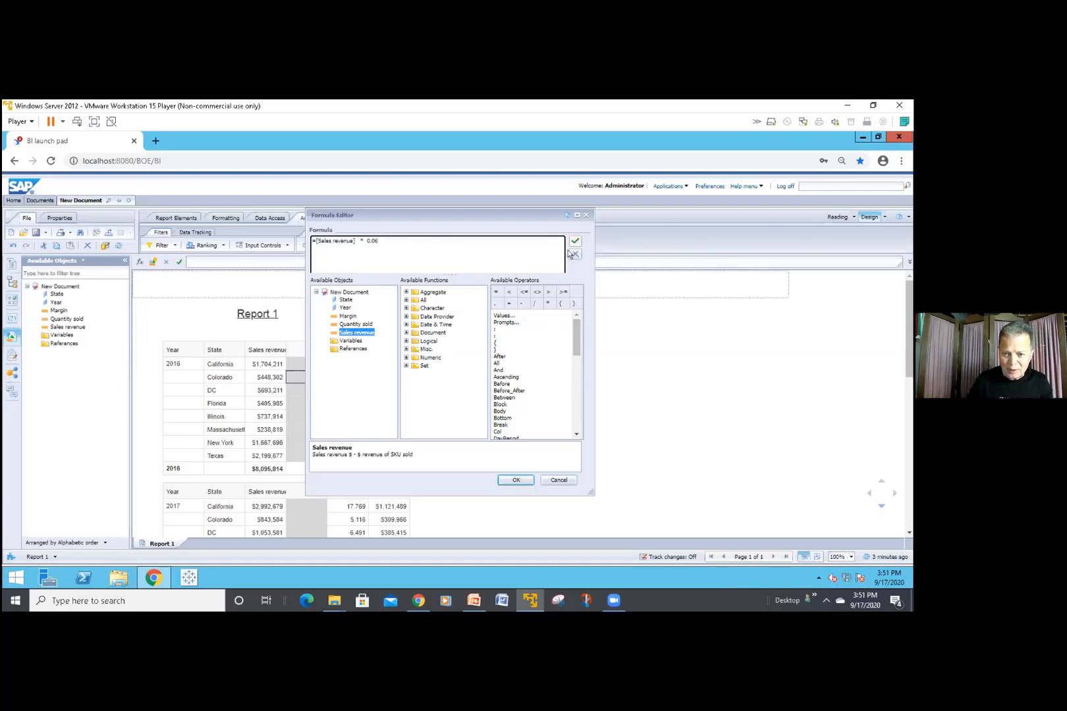
Validate the formula's syntax and apply it to the column's body cells
click(575, 242)
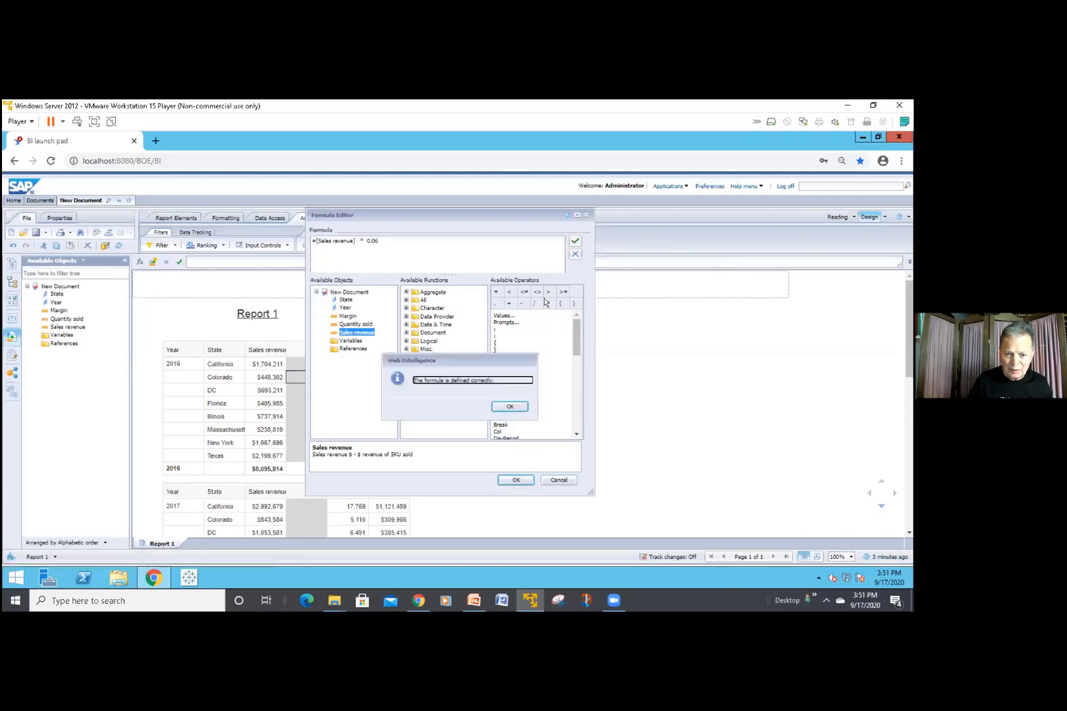
click(501, 409)
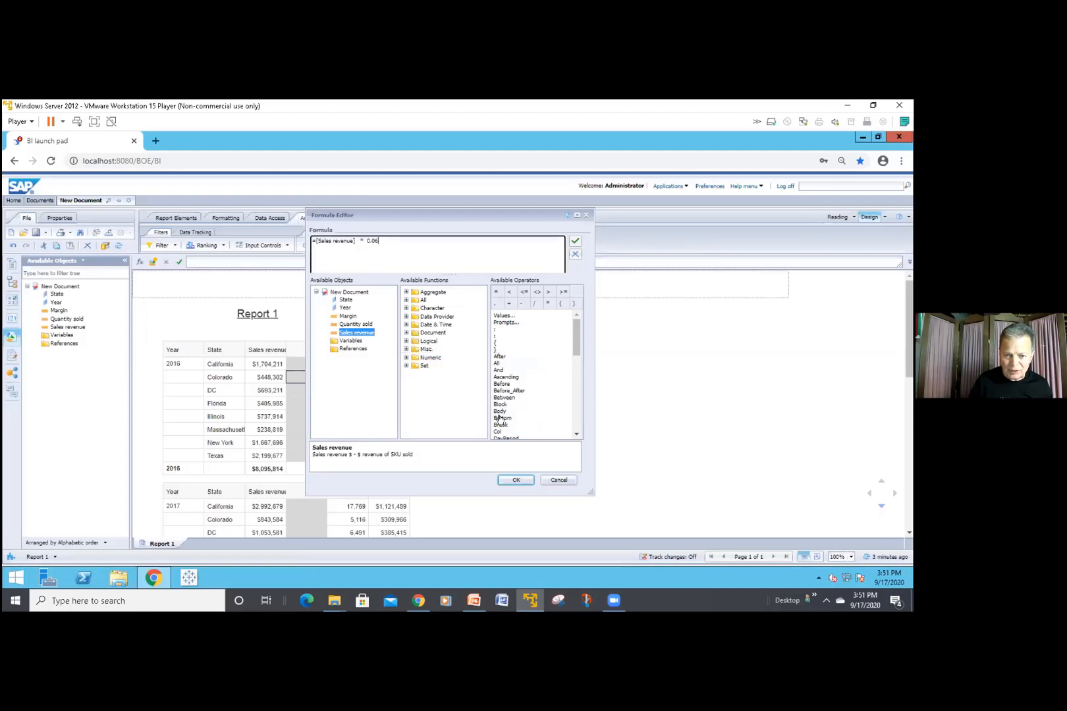
click(513, 480)
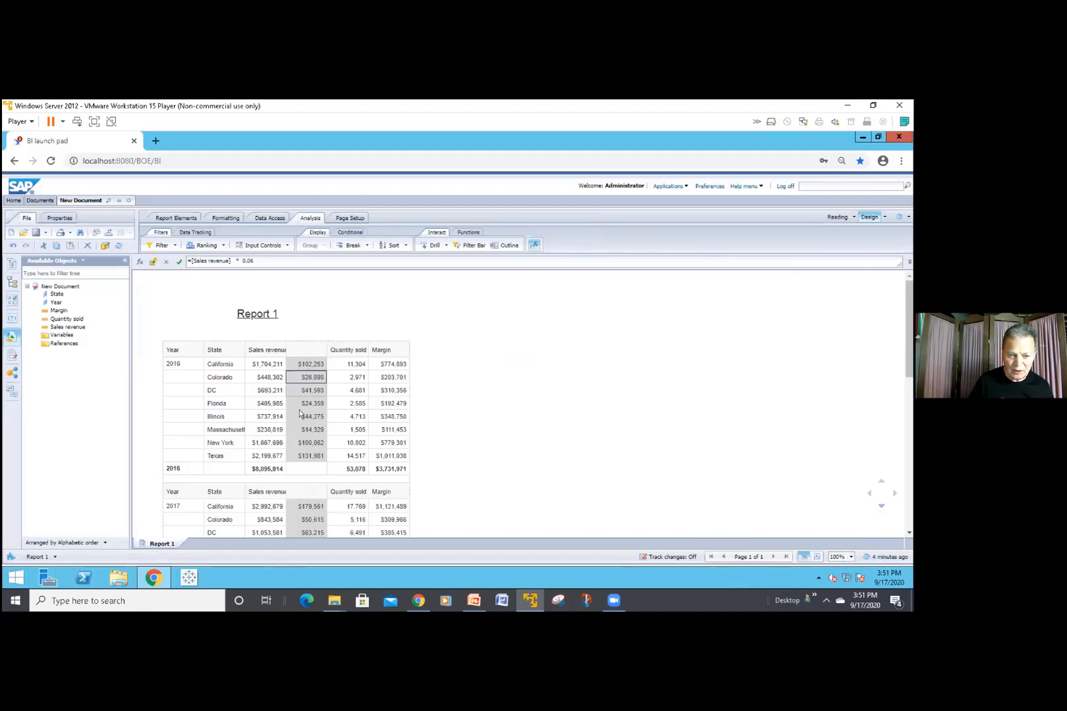
Label the header of the new column next to Sales revenue as "tax"
click(309, 352)
click(310, 350)
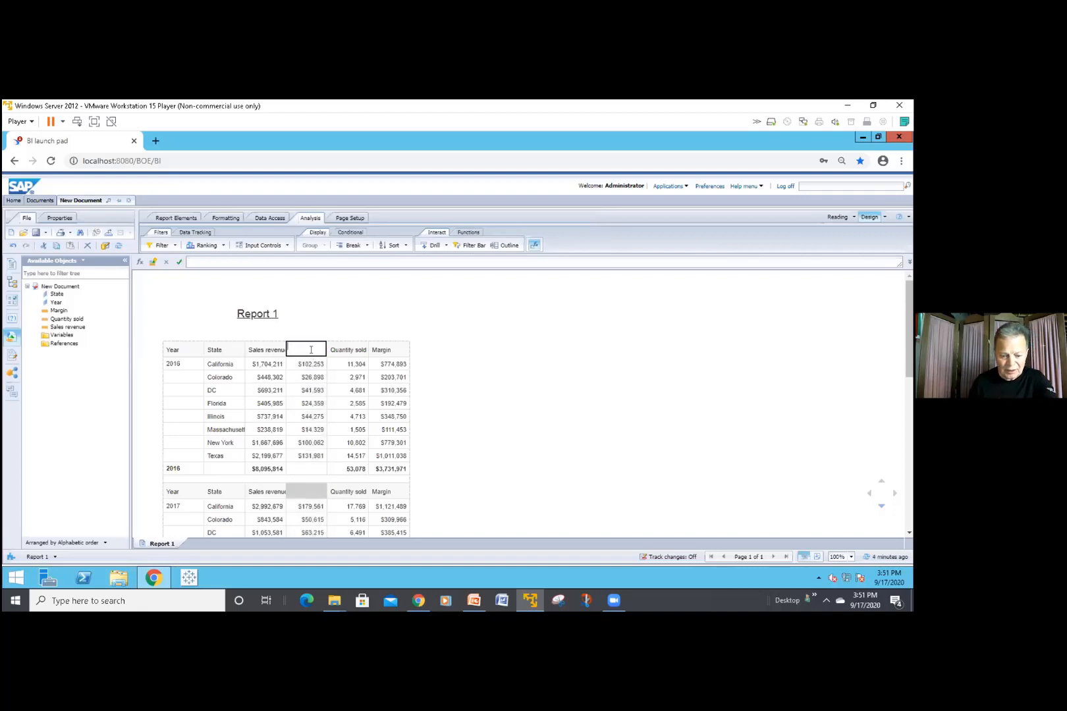
text(tax)
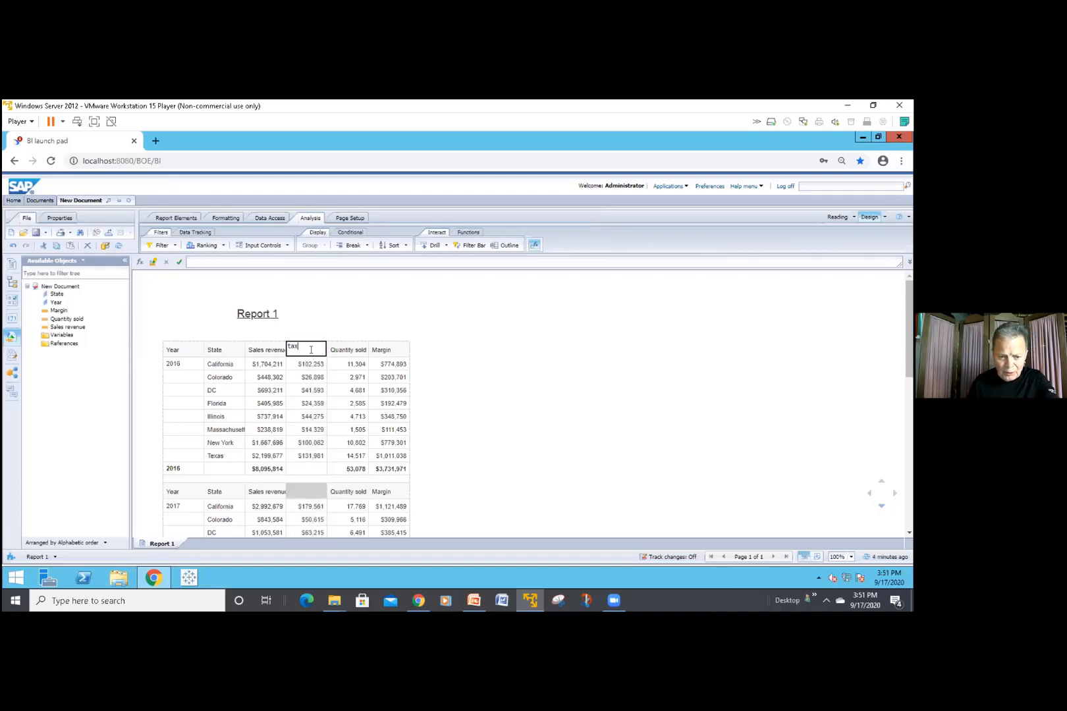
click(316, 336)
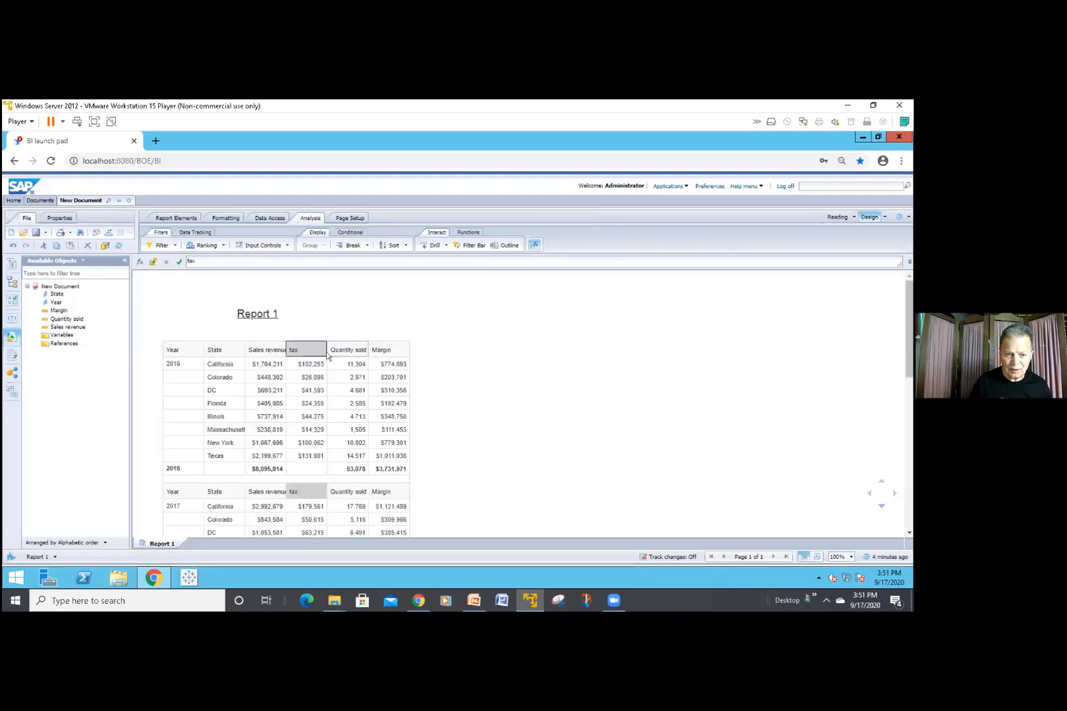
Review the formula of the tax column's body cells in the Formula Editor and close it without changes
click(314, 366)
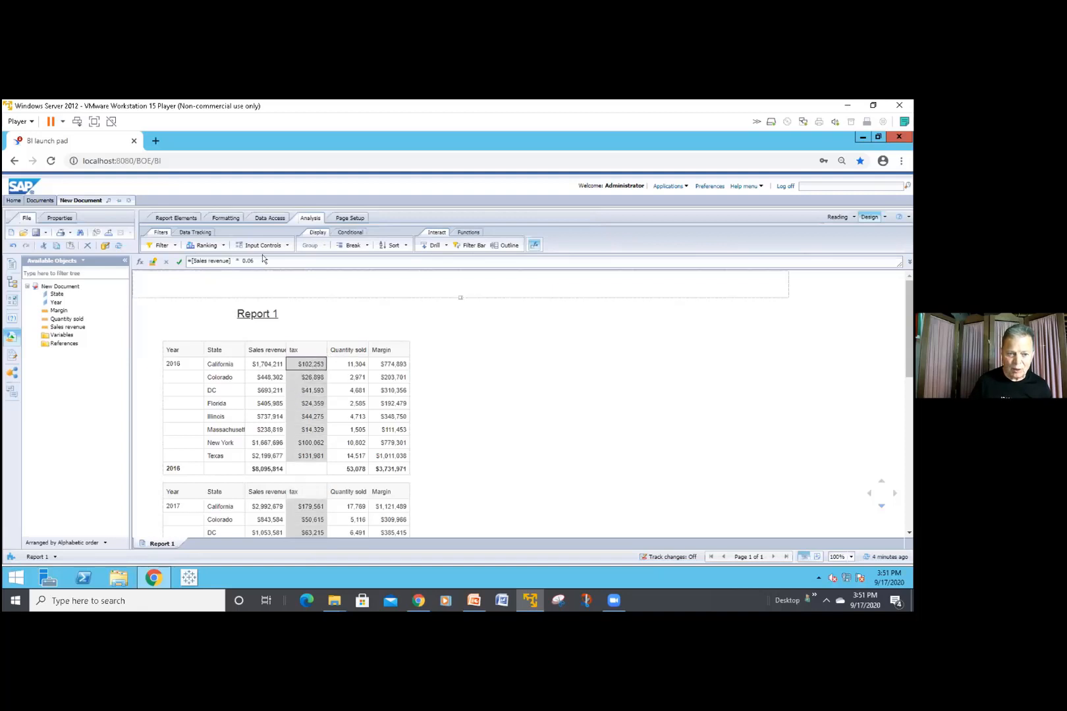
click(140, 261)
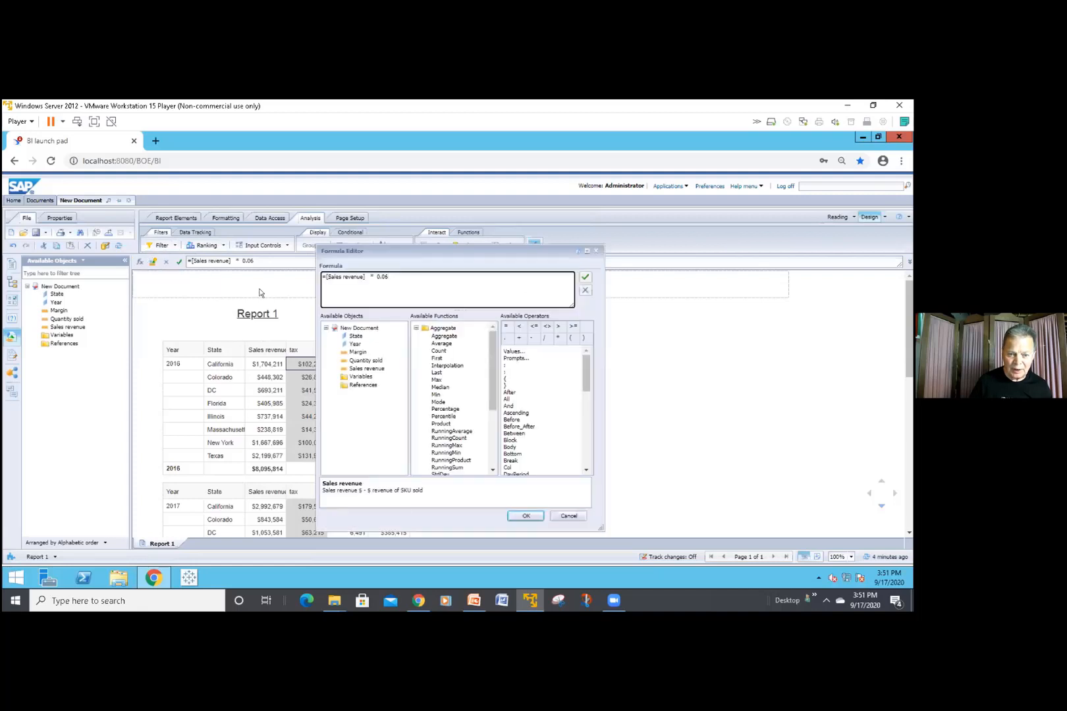
click(594, 252)
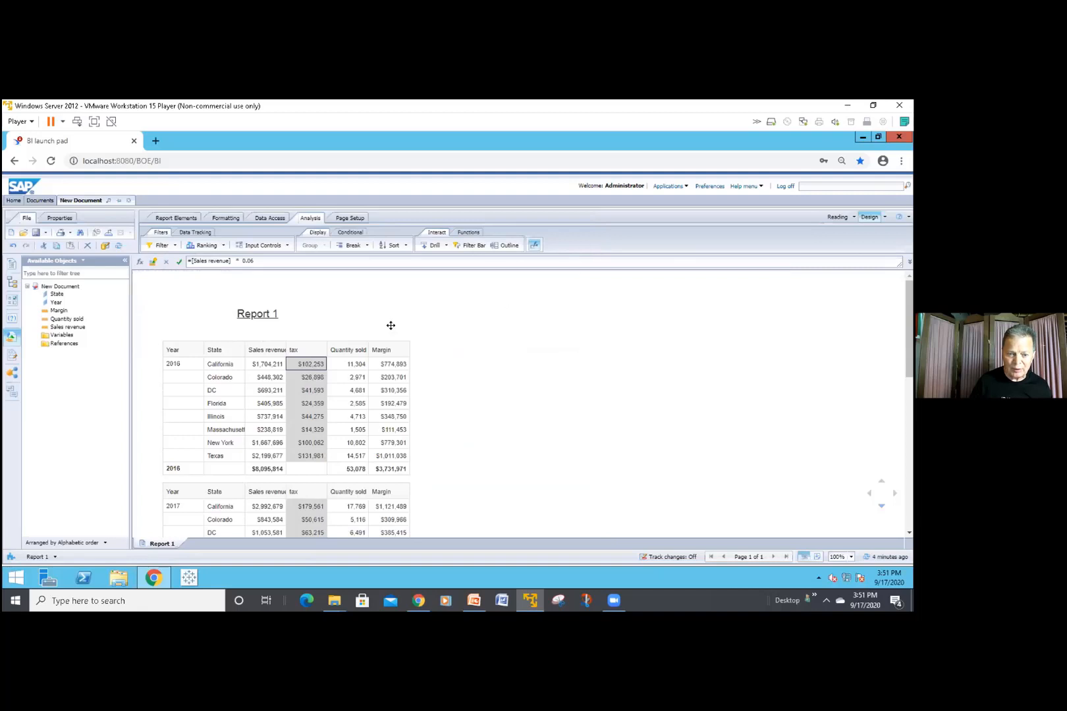
Insert an empty column to the right of the tax column
right_click(312, 365)
mouse_move(381, 265)
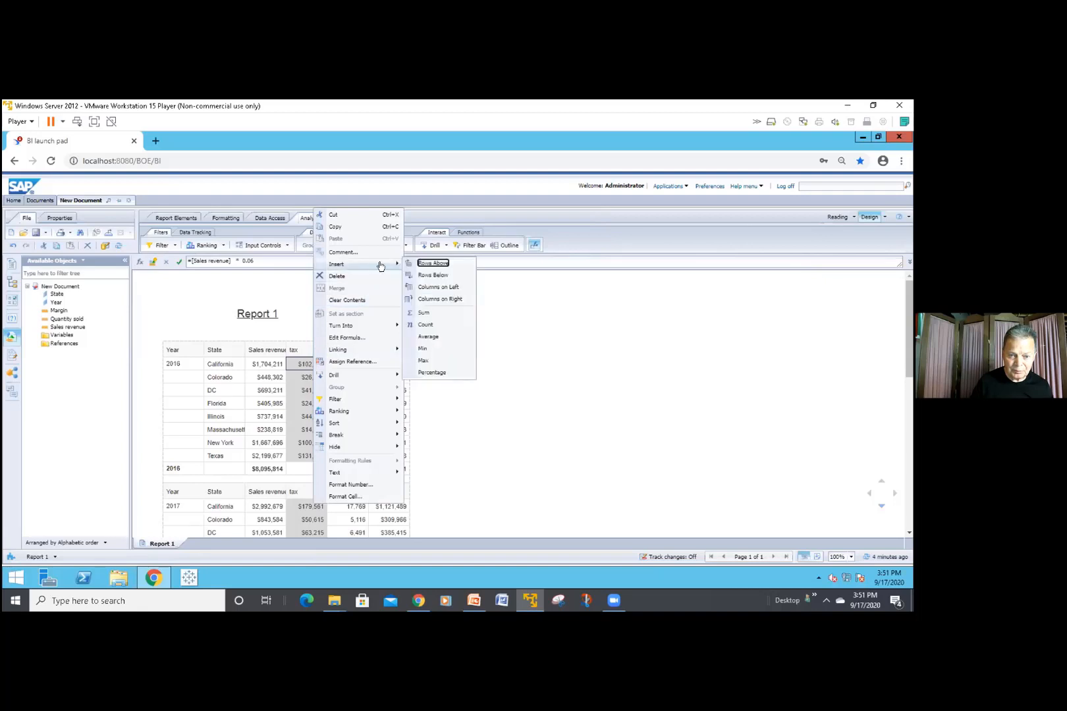
click(452, 301)
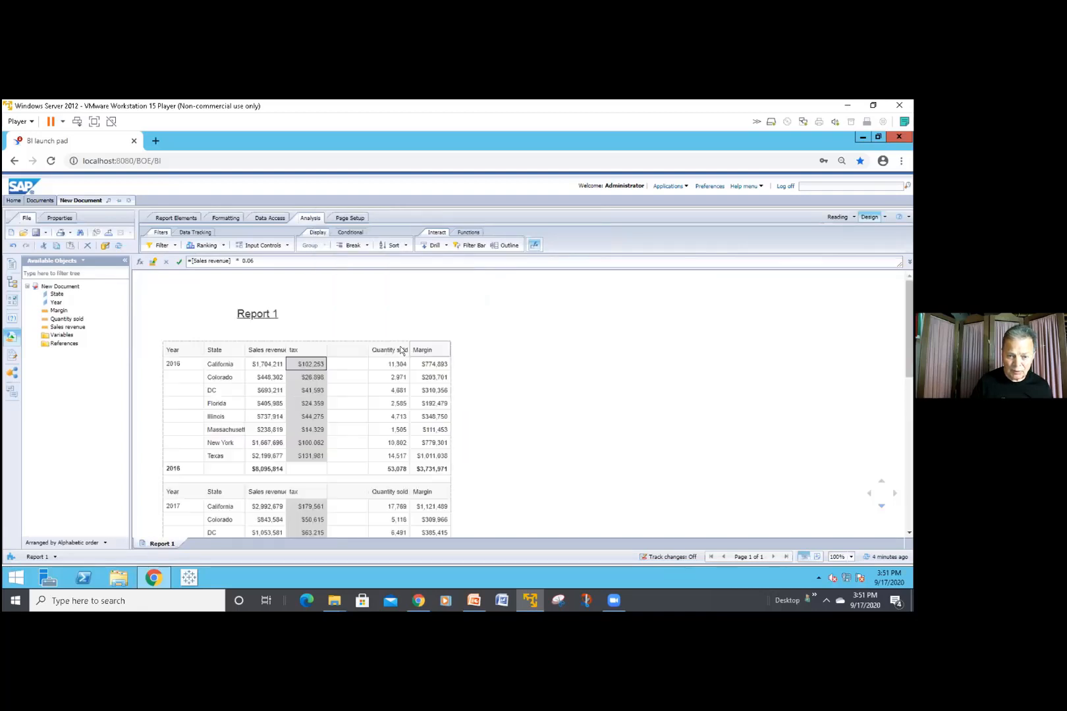
click(357, 364)
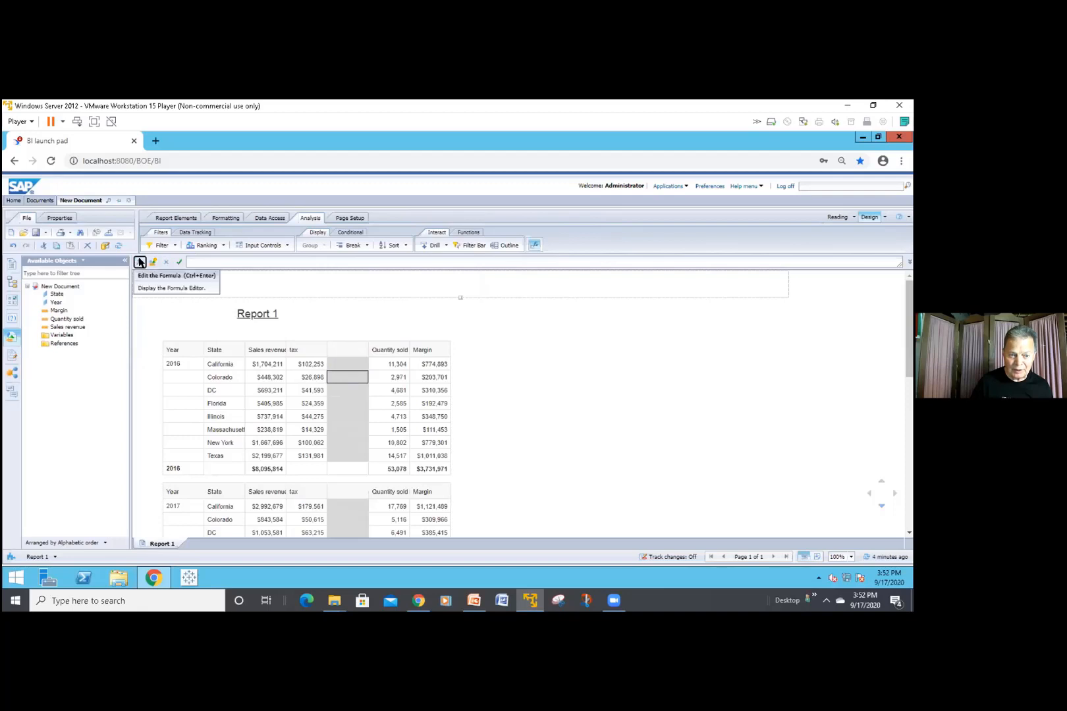
click(140, 262)
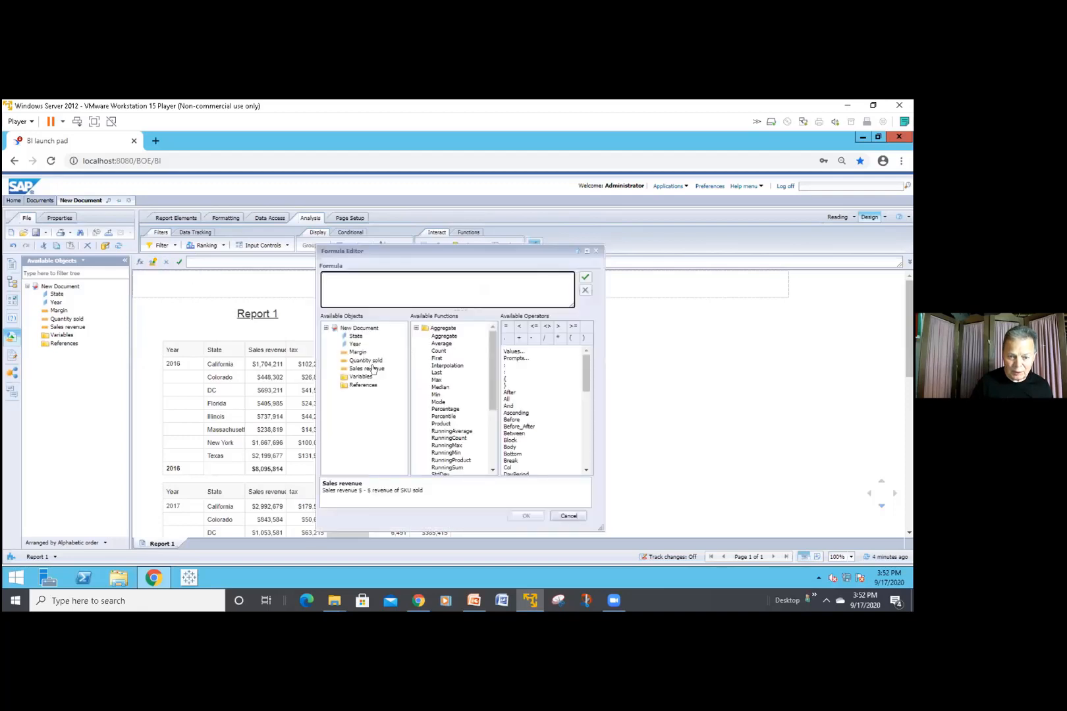
drag(373, 369, 411, 292)
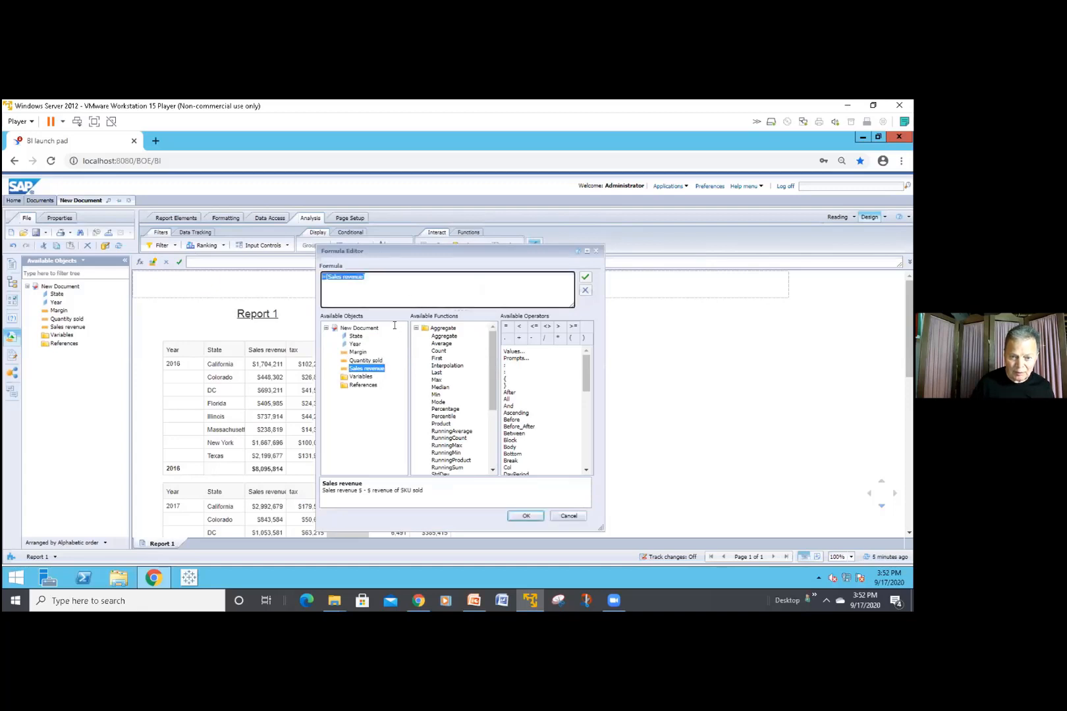
click(403, 273)
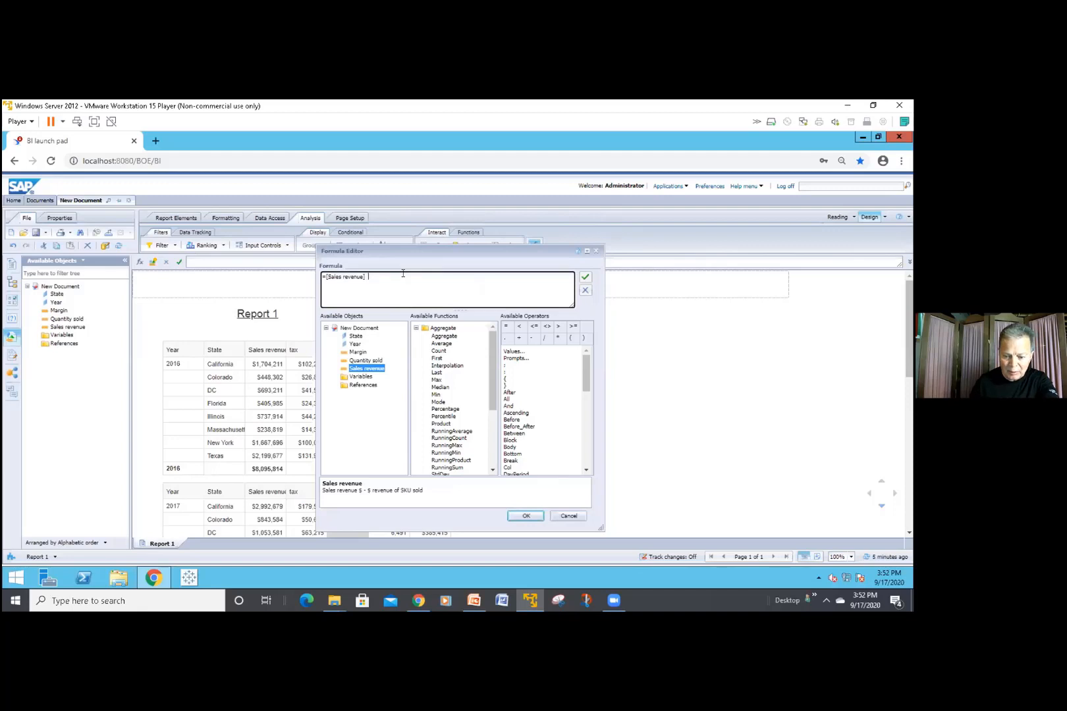
text(-)
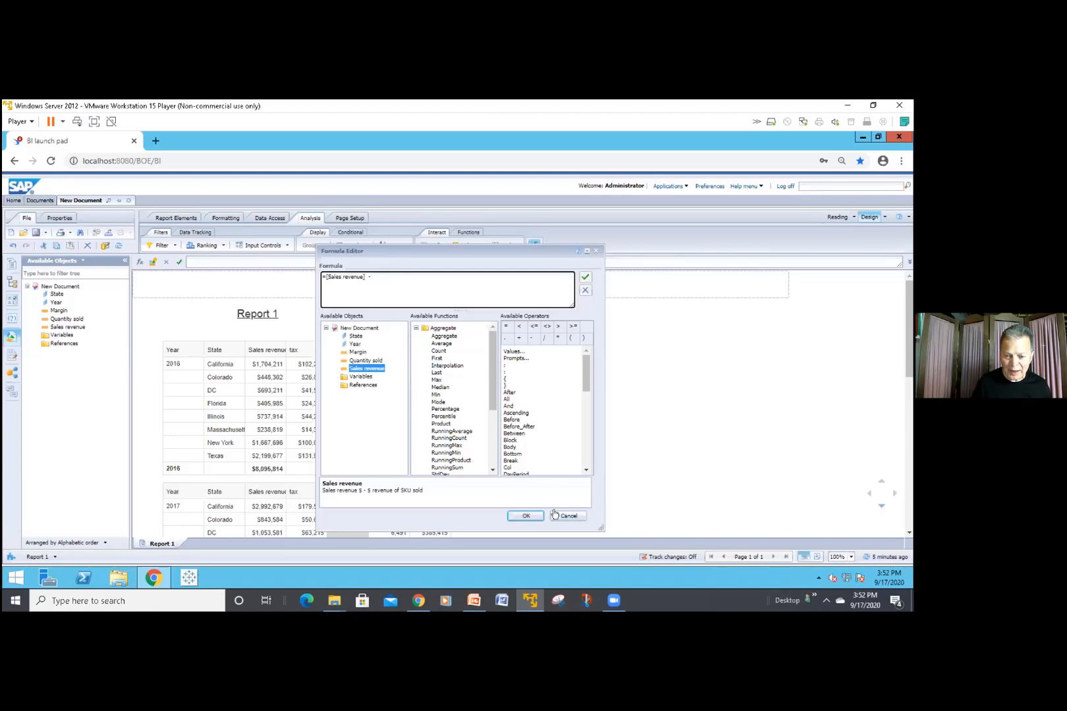
click(555, 515)
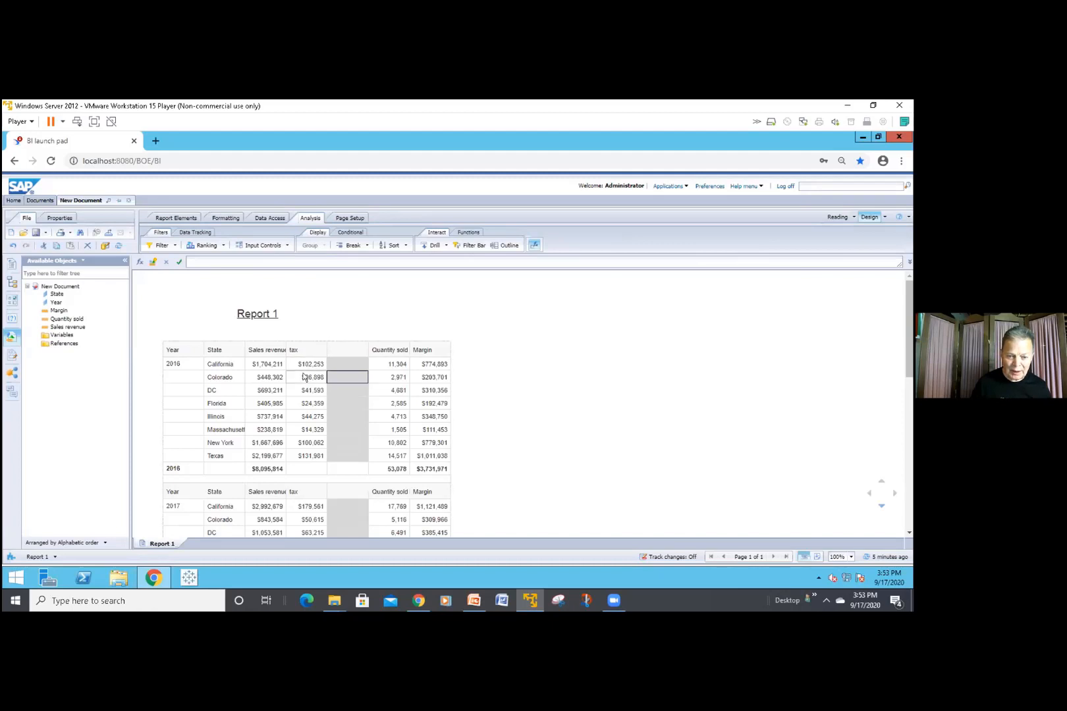
Create a variable named Sales Tax, qualified as a Measure, from the formula in the tax column's body cells
click(305, 377)
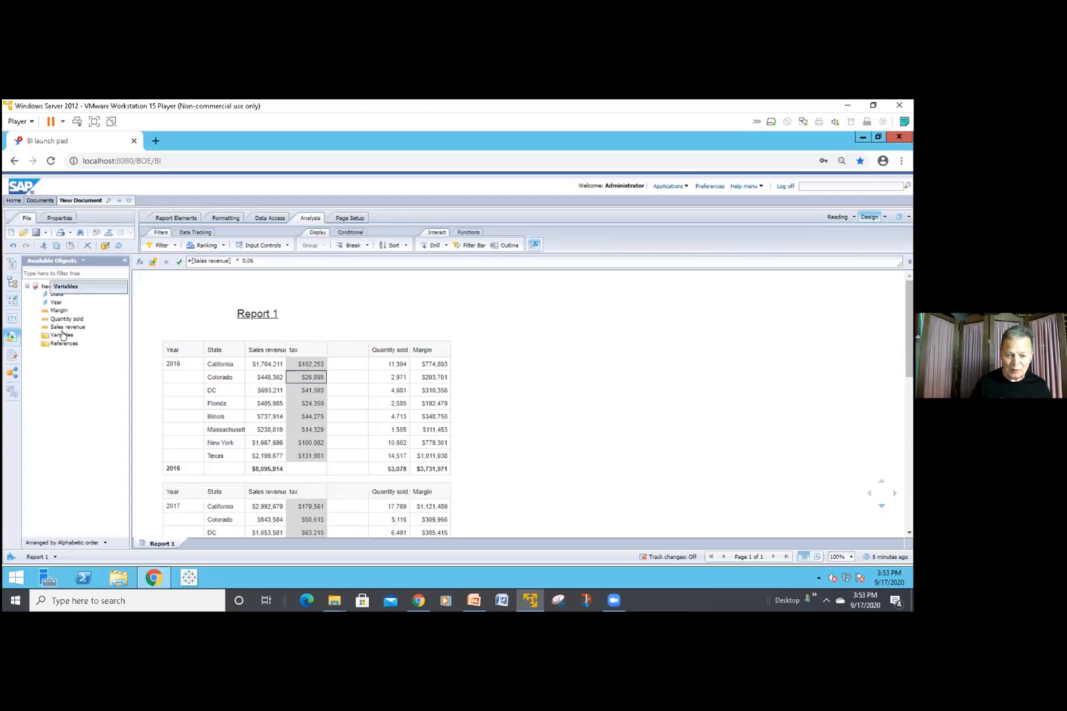
click(294, 391)
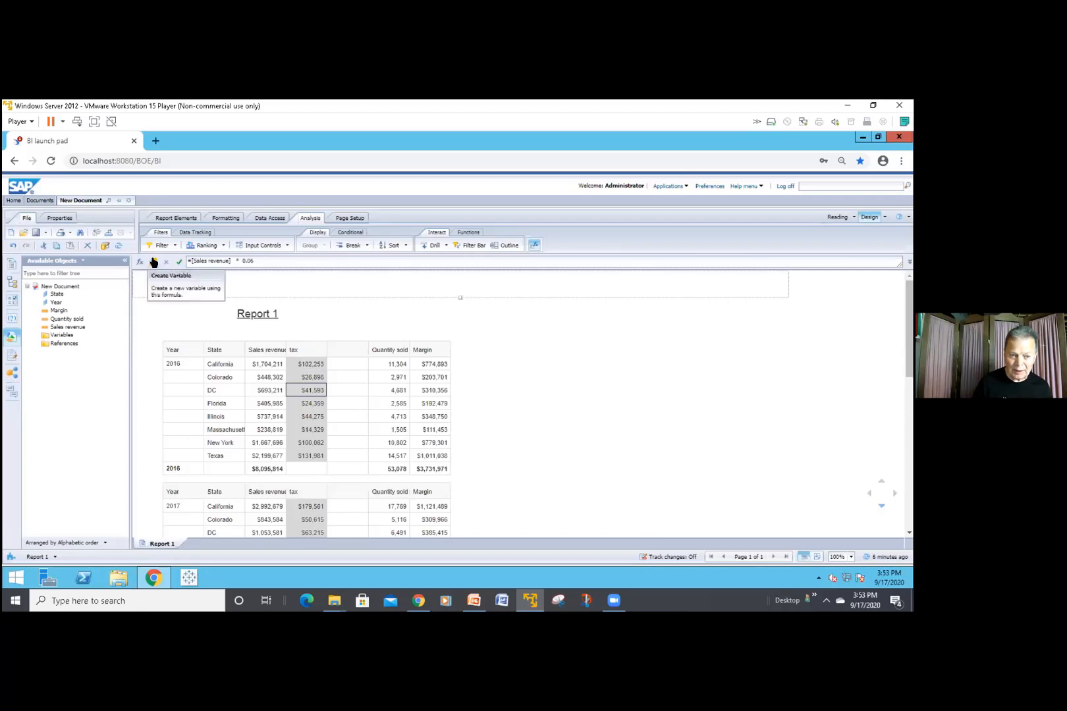
click(154, 263)
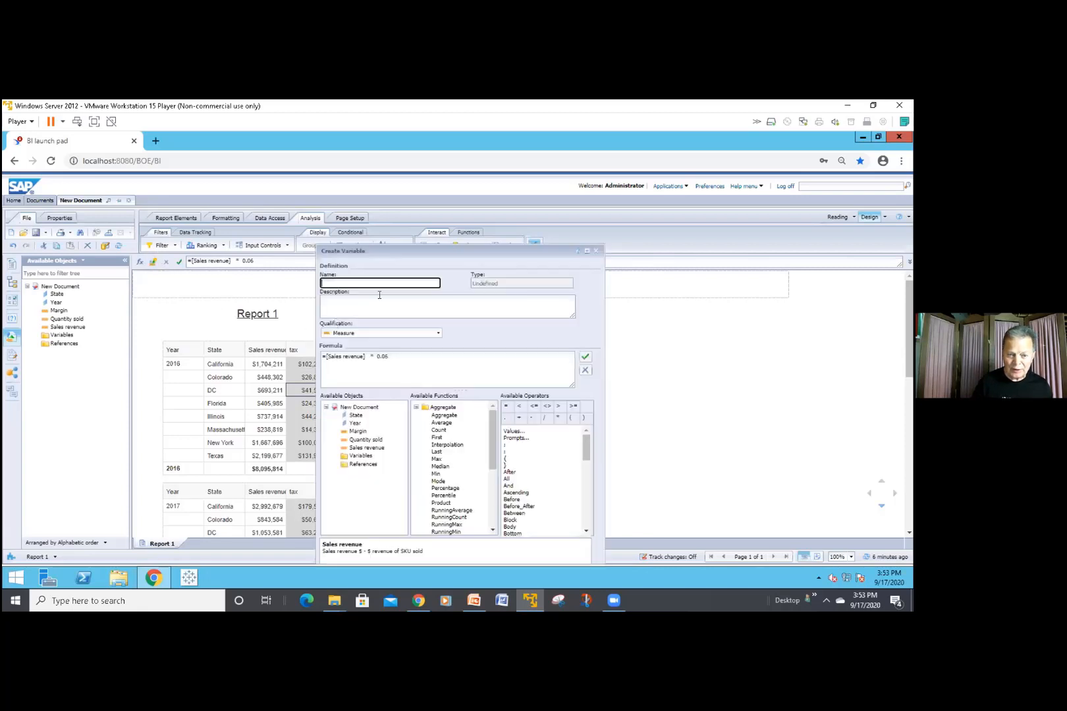
text(Sa)
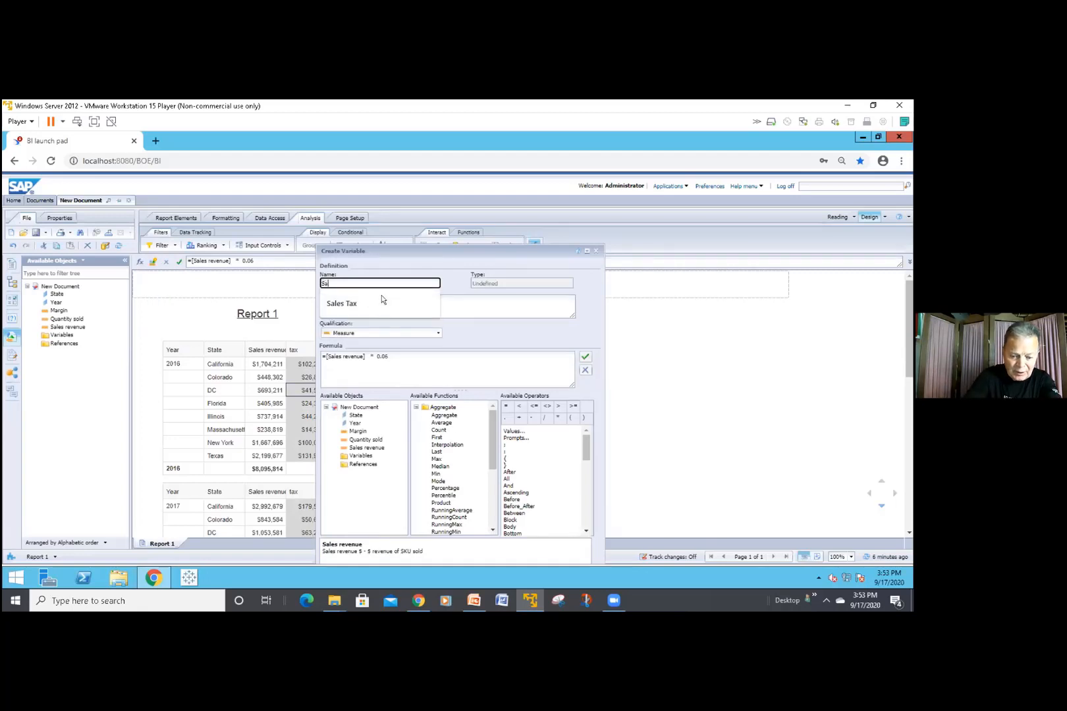
text(les Tax)
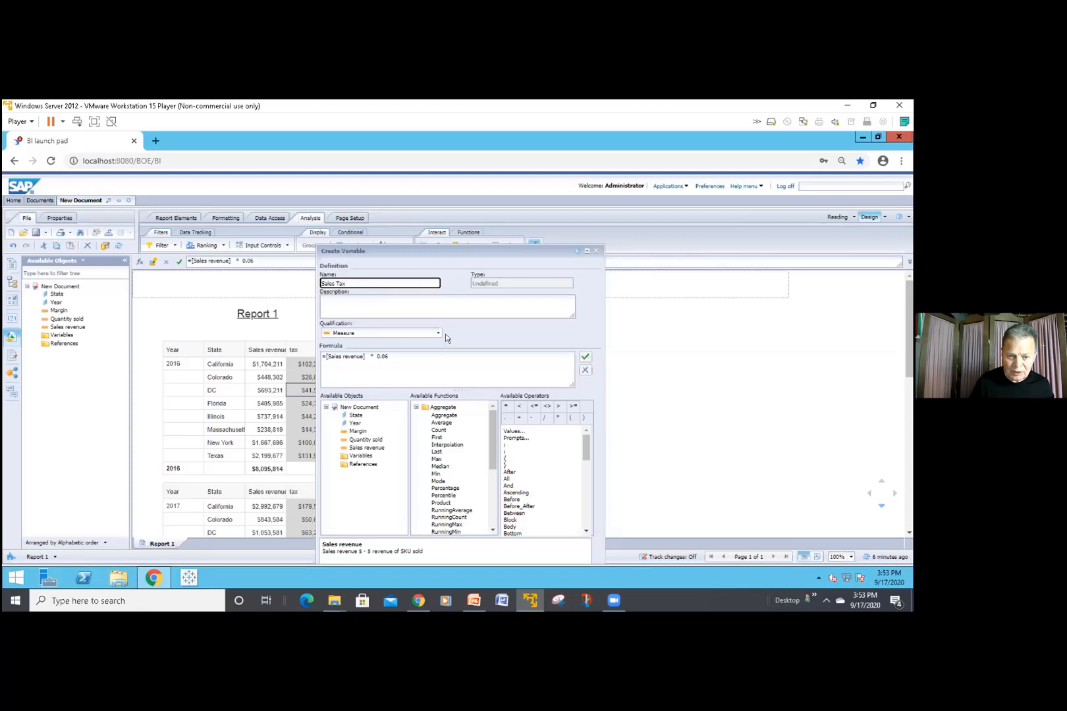
drag(466, 247, 468, 227)
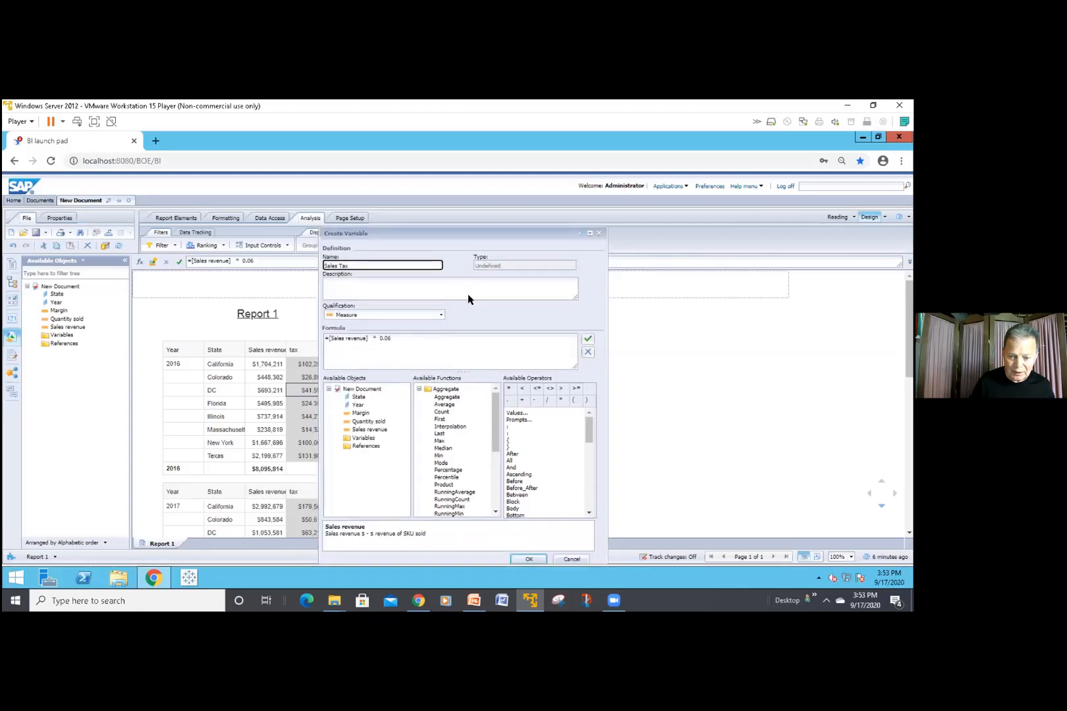
click(526, 560)
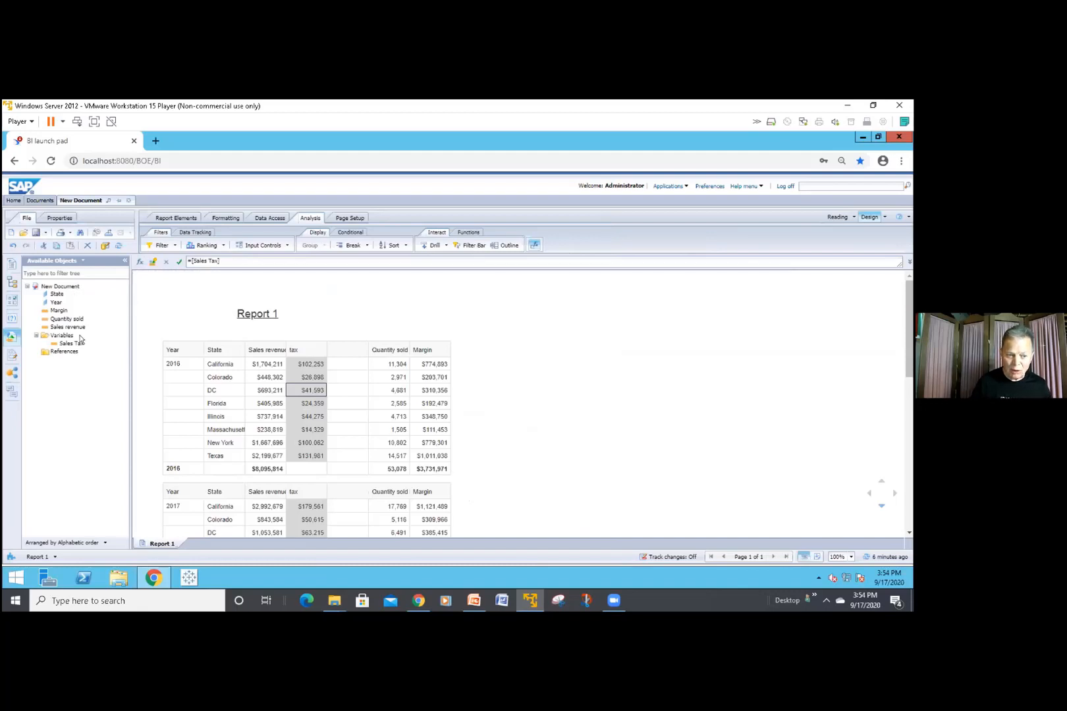
Check the contents behind the tax column's header and body cells
mouse_move(74, 345)
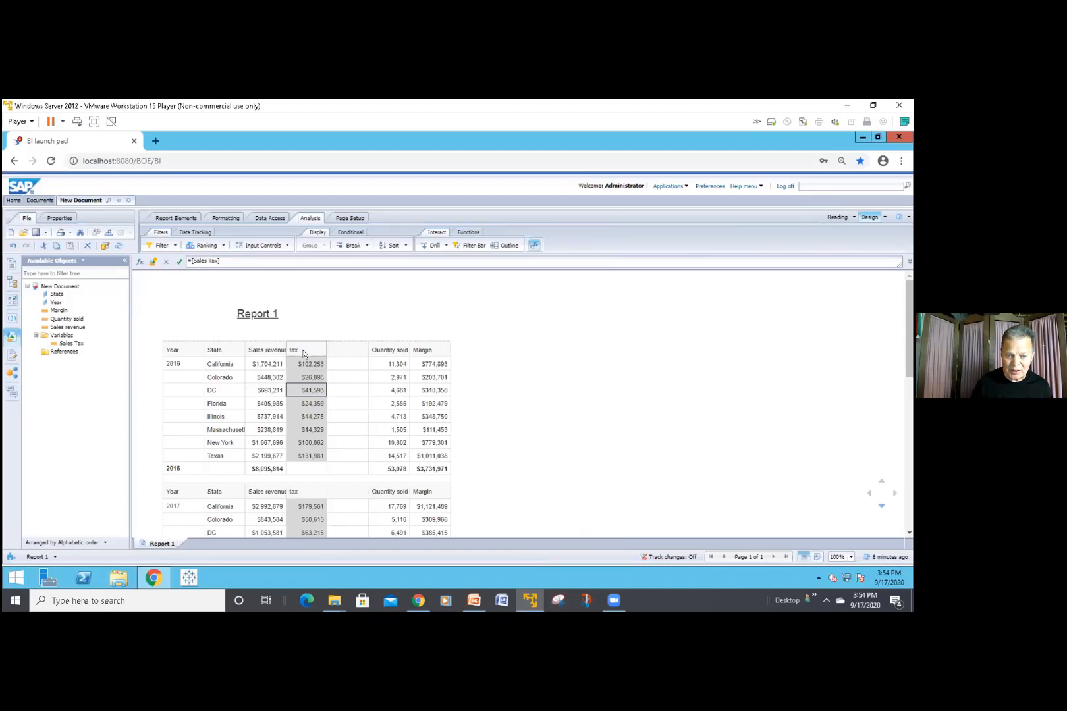
click(303, 354)
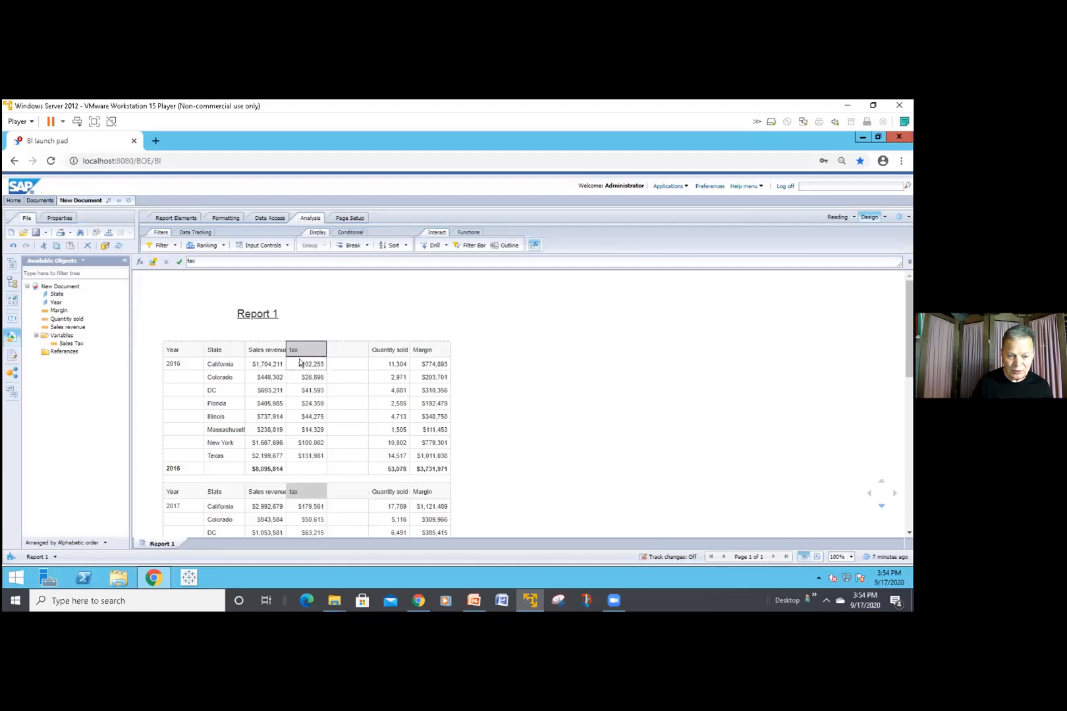
click(301, 363)
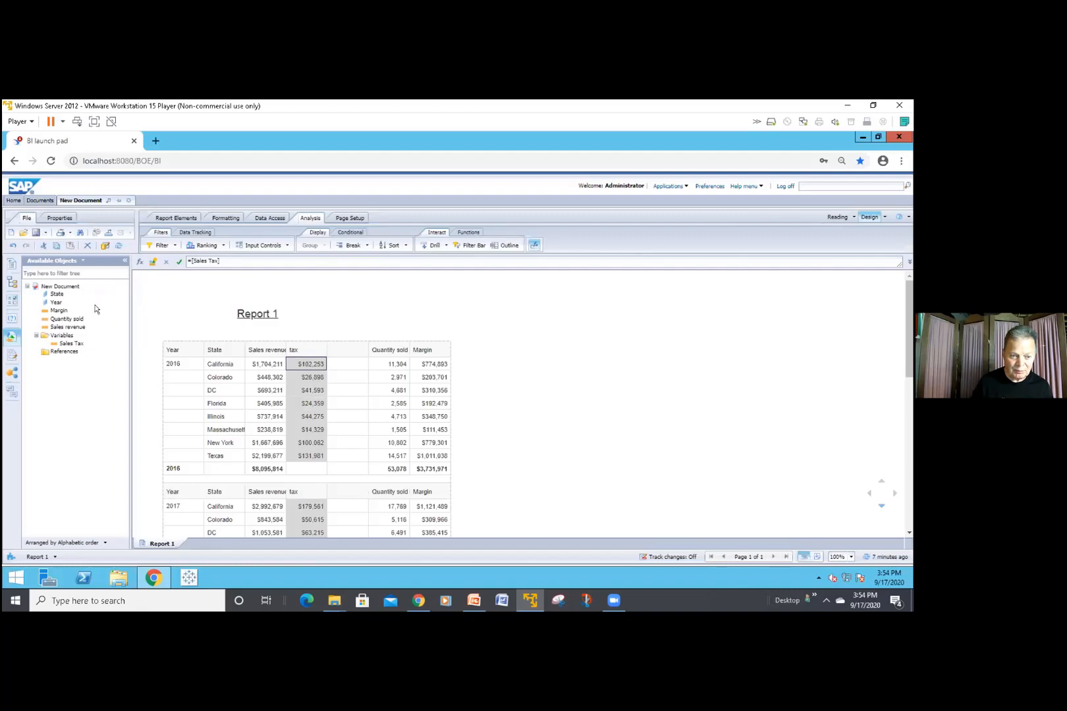
Replace the contents of the tax column with the Sales Tax variable from the available objects
key(Delete)
drag(71, 343, 284, 399)
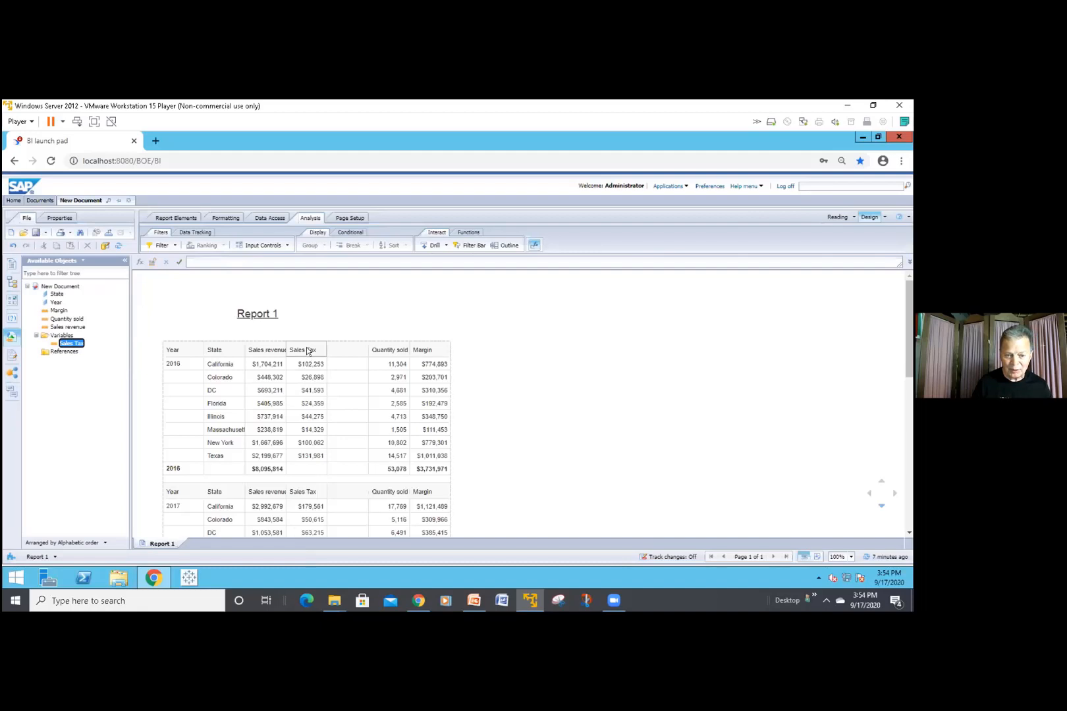
Enter the formula =[Sales revenue] - [Sales Tax] in the empty column's body cells, validating it in the Formula Editor
click(333, 359)
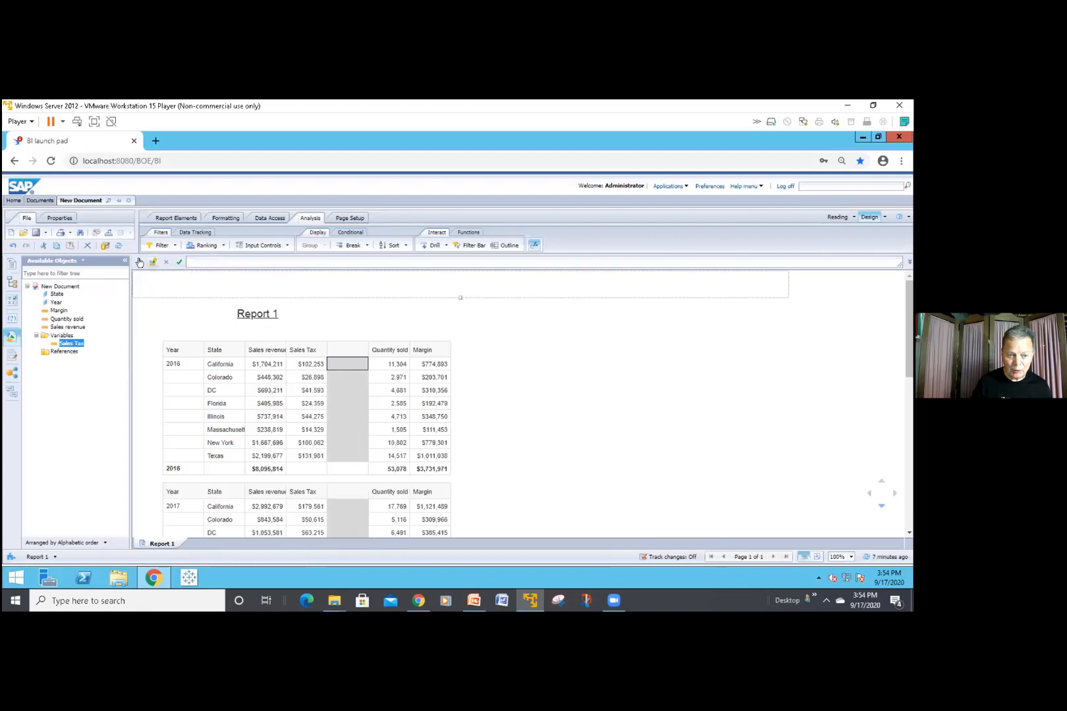
click(140, 261)
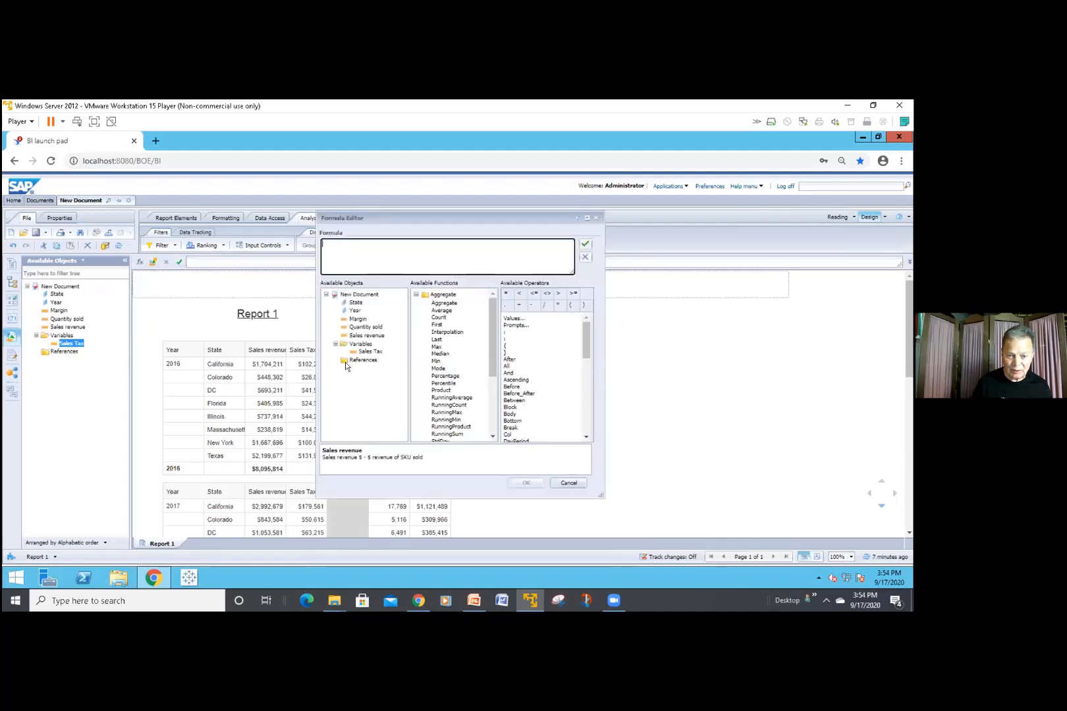
double_click(366, 336)
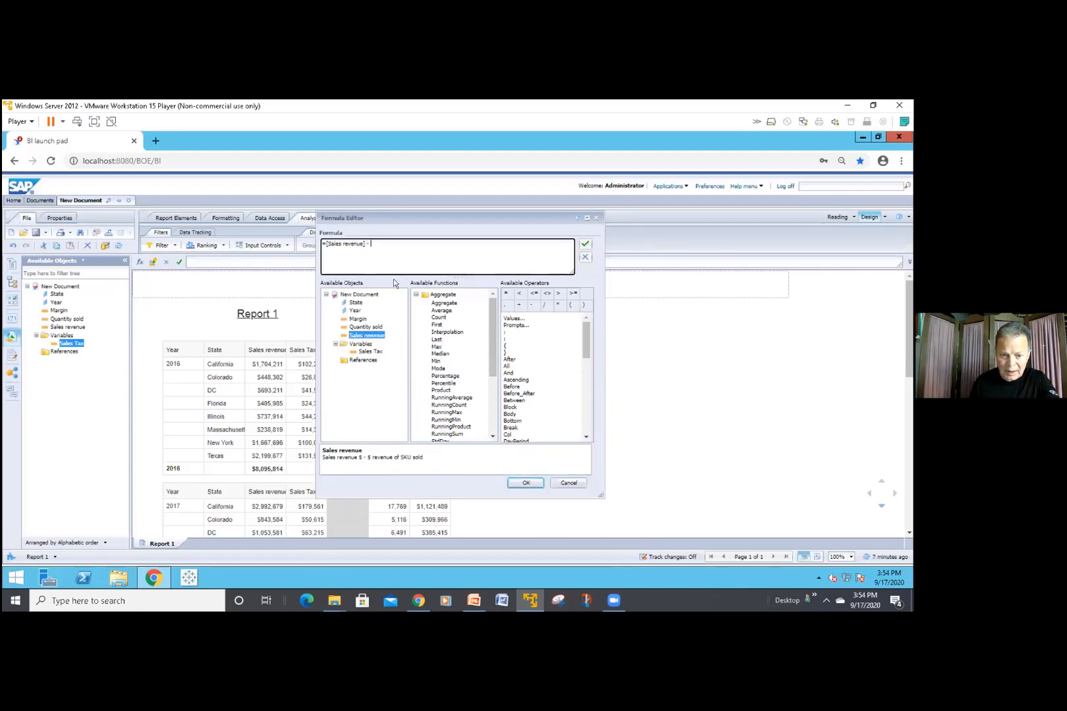
click(368, 352)
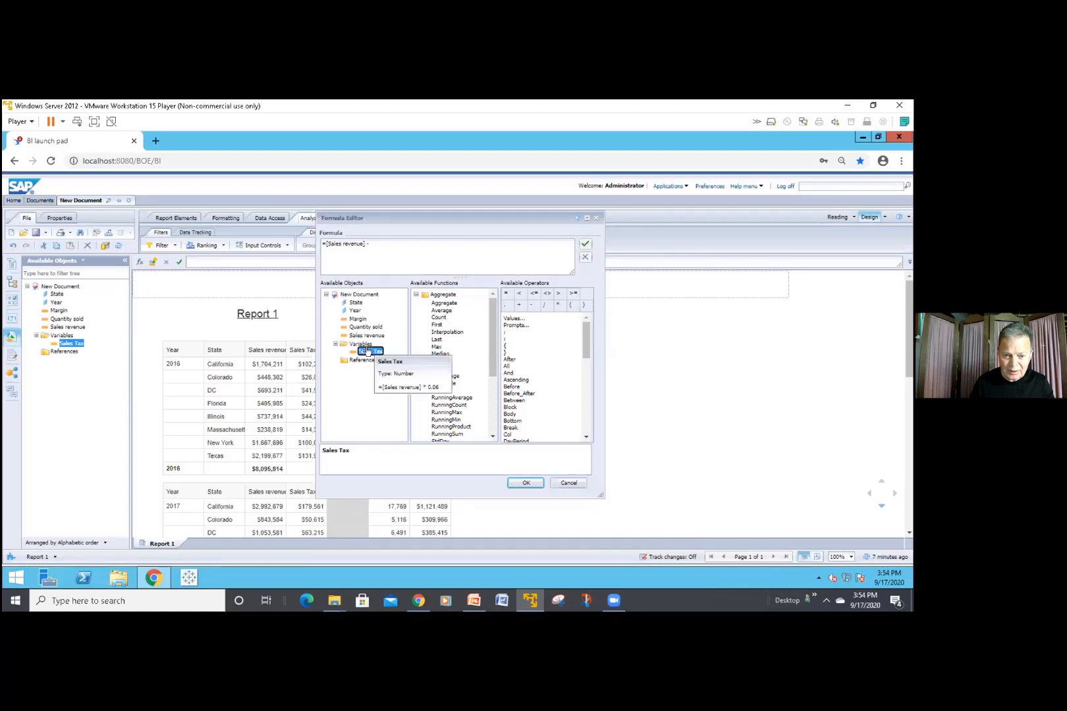
double_click(368, 351)
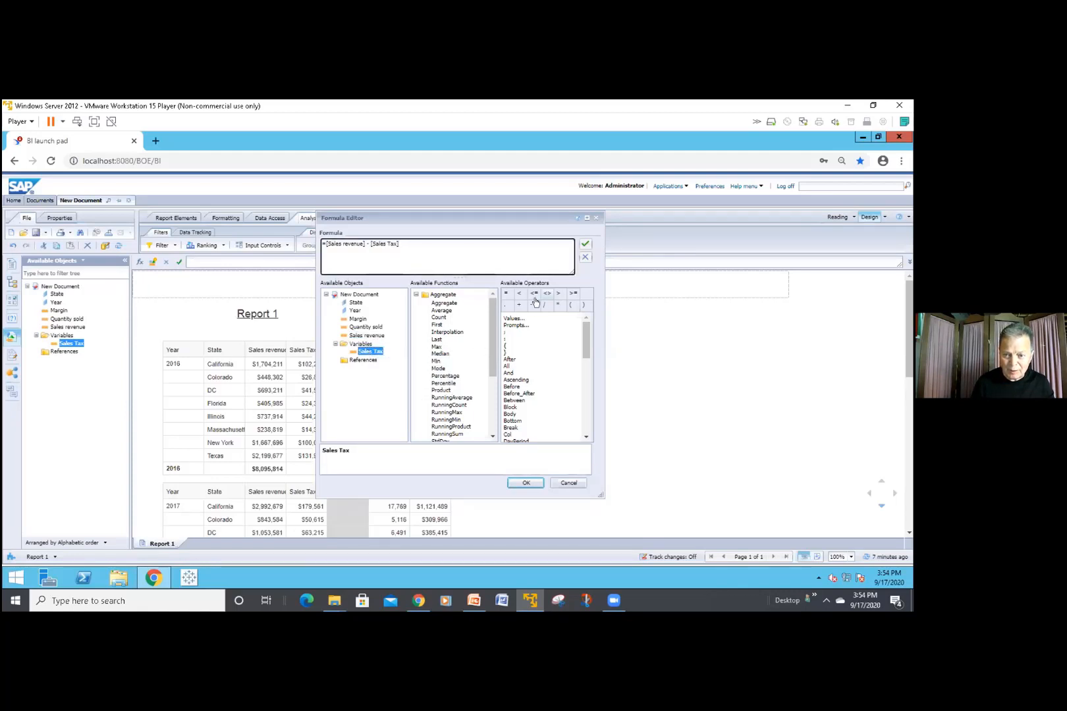
click(585, 244)
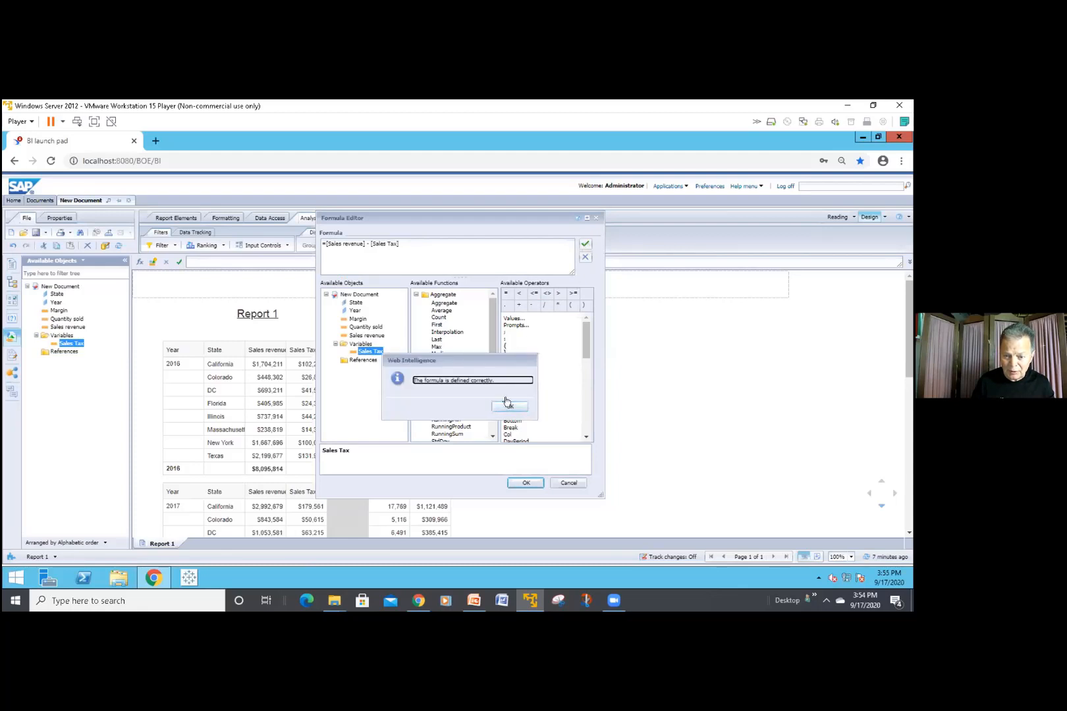
click(508, 405)
click(527, 481)
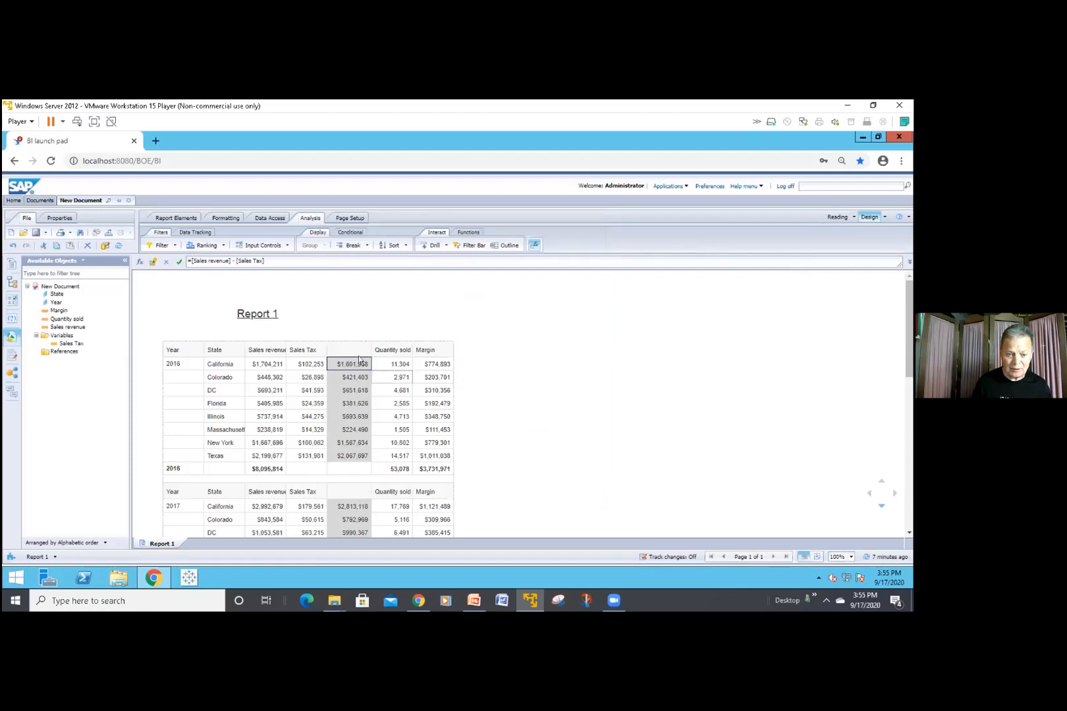
Create a variable named Net revenue, qualified as a Measure, from the formula =[Sales revenue] - [Sales Tax]
click(154, 264)
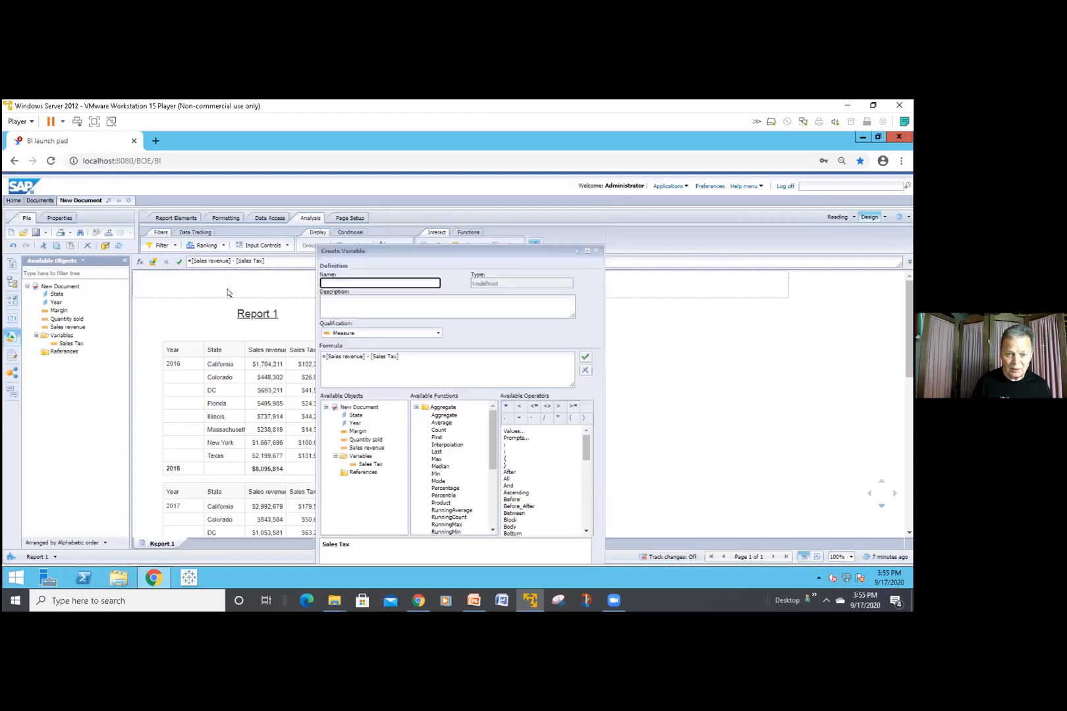
text(Ne)
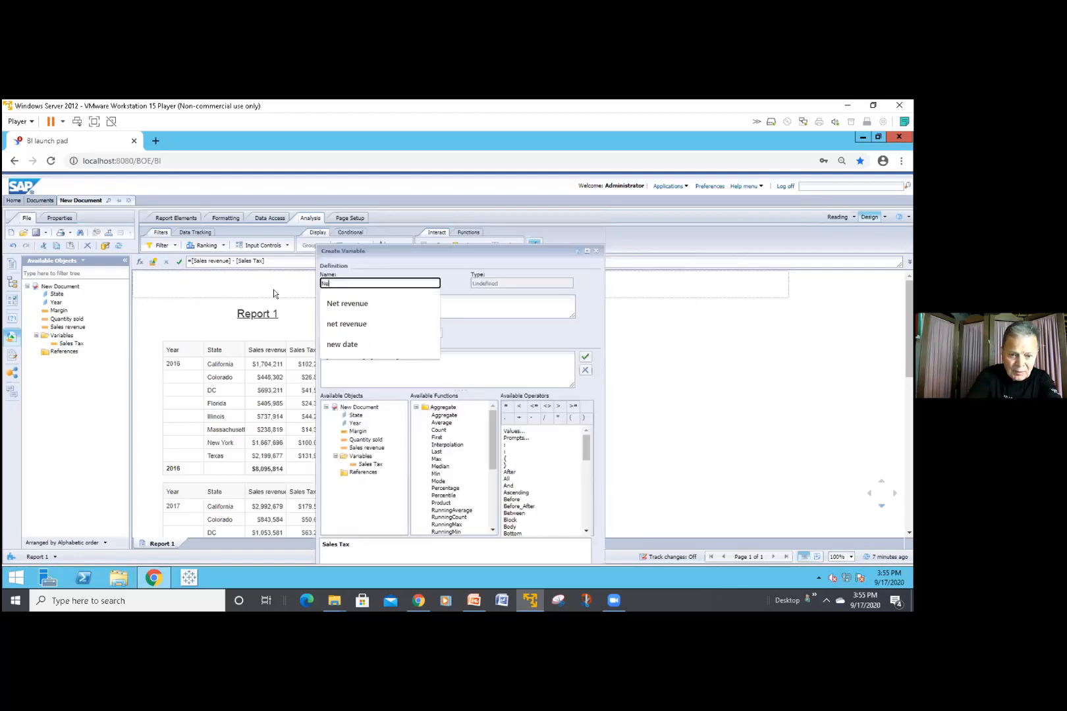
text(t revenue)
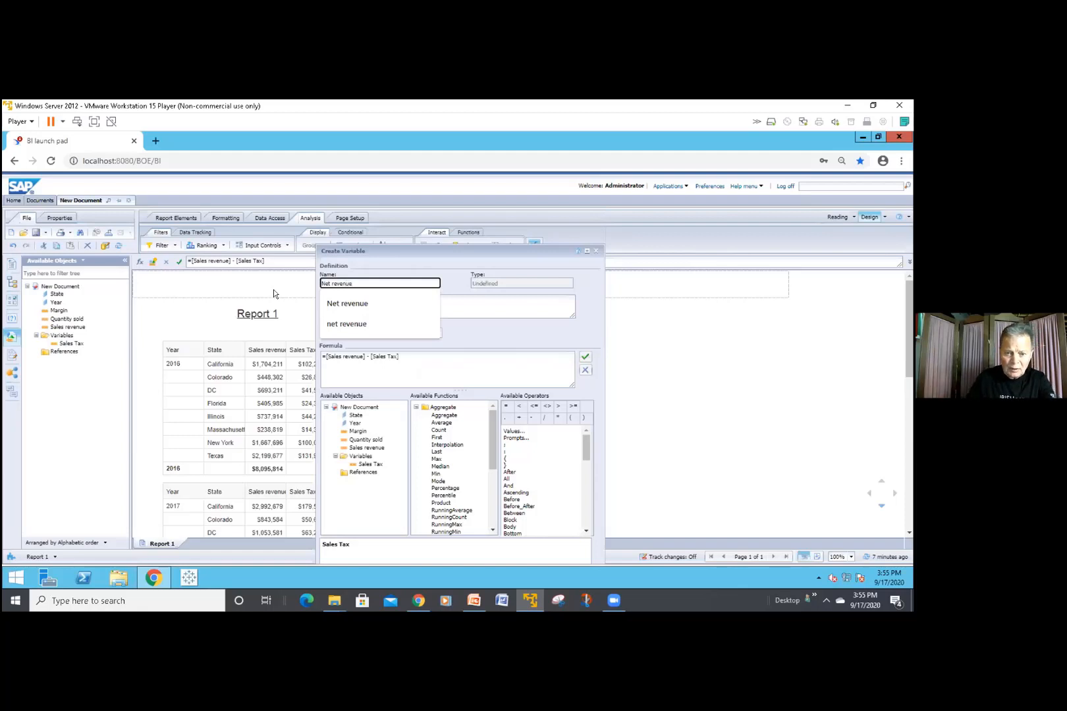
click(453, 326)
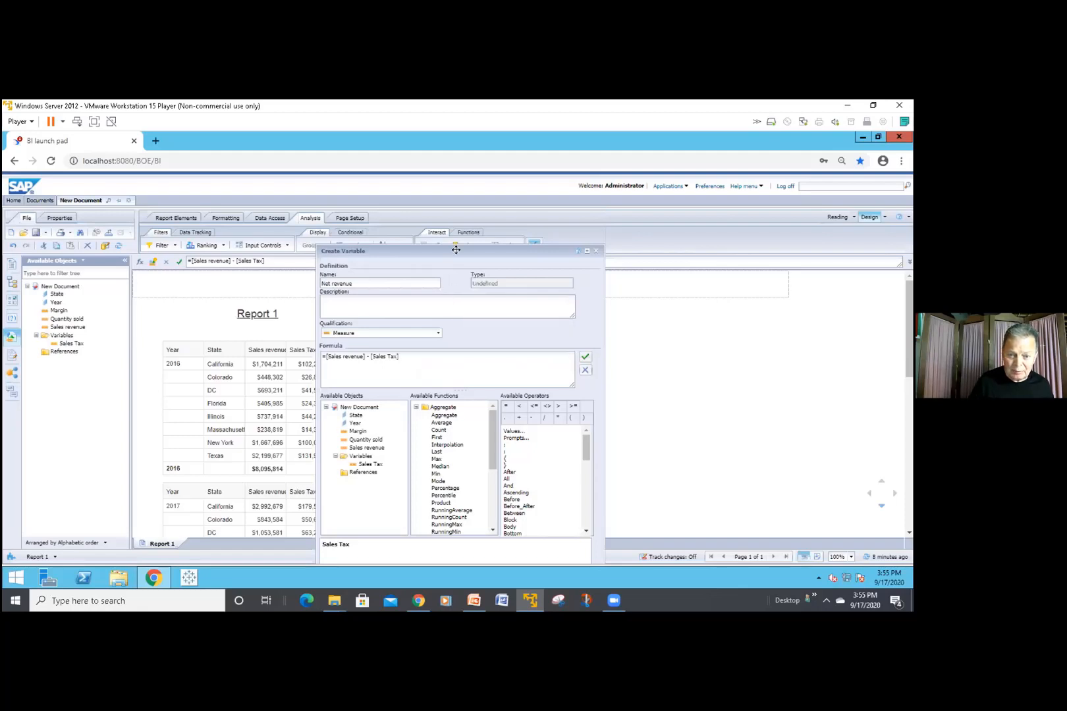
mouse_move(454, 251)
mouse_down()
mouse_move(449, 195)
mouse_move(461, 314)
mouse_move(459, 233)
mouse_up()
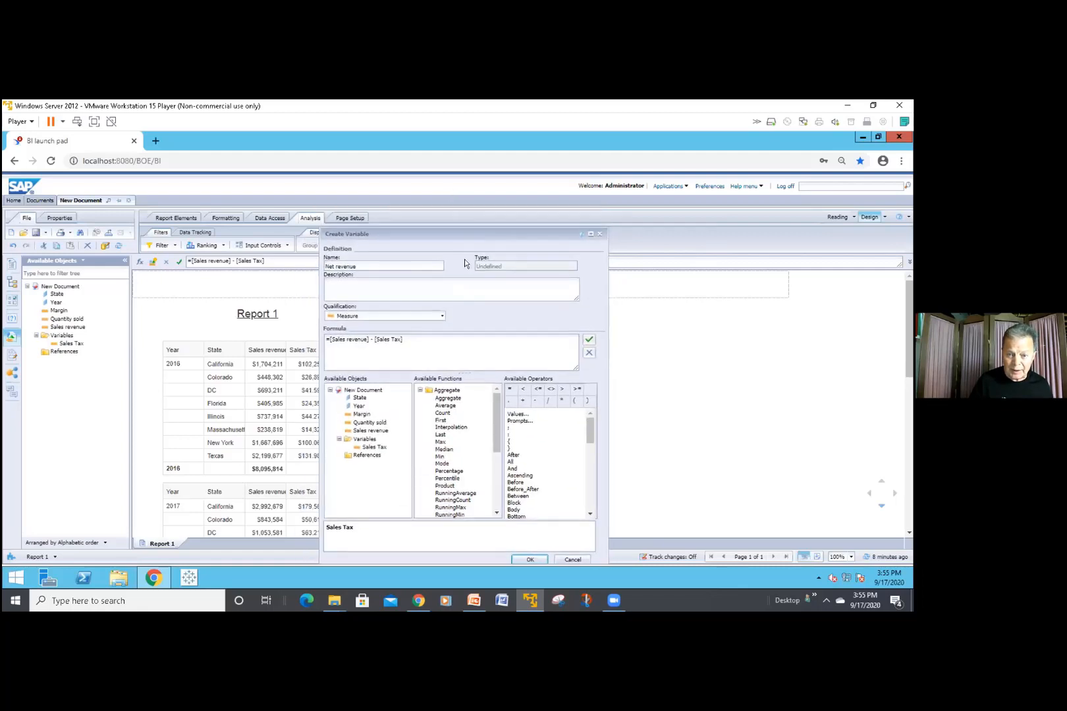
click(531, 559)
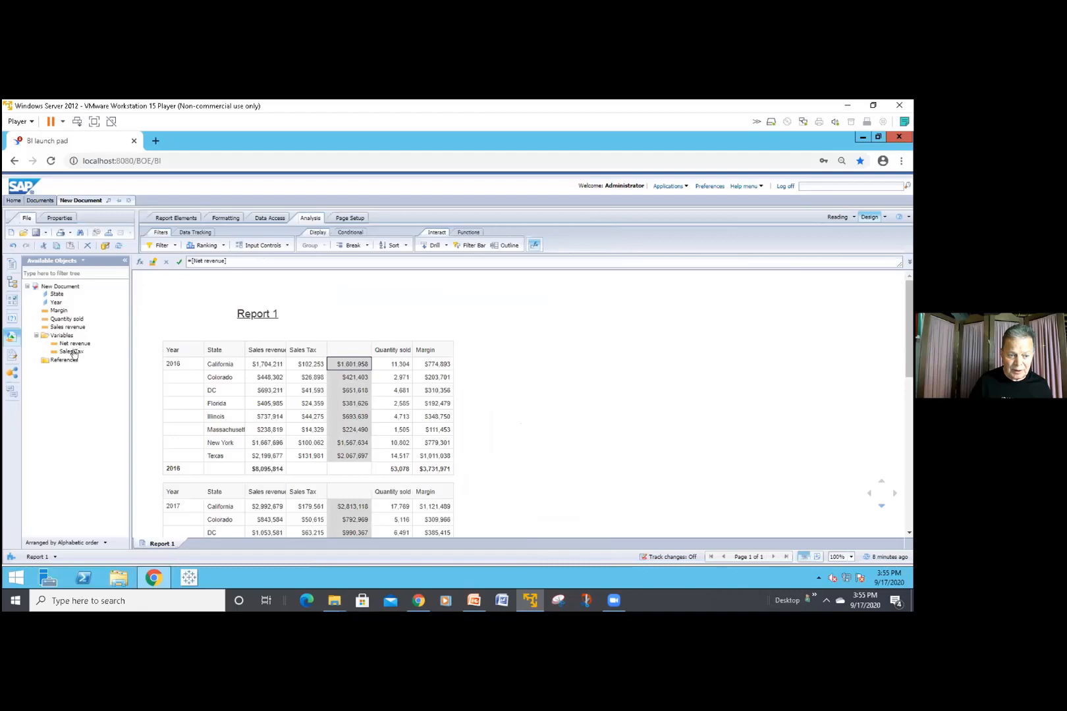
Review the Sales Tax variable's properties and its formula definition without changing anything
click(72, 353)
right_click(72, 353)
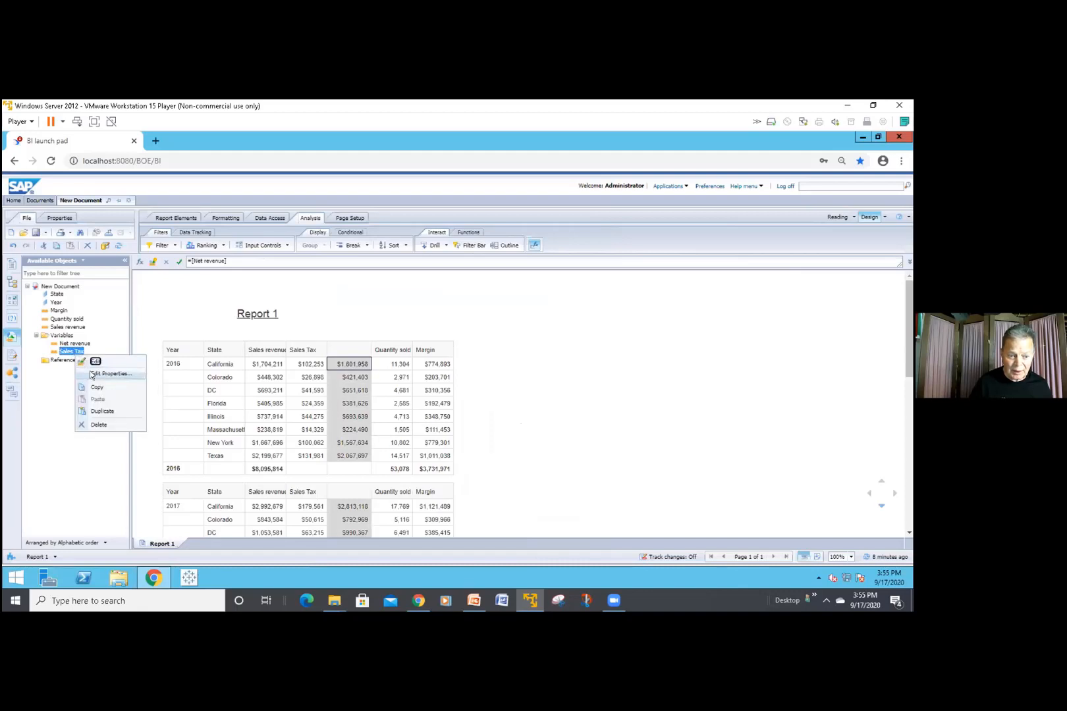
click(99, 373)
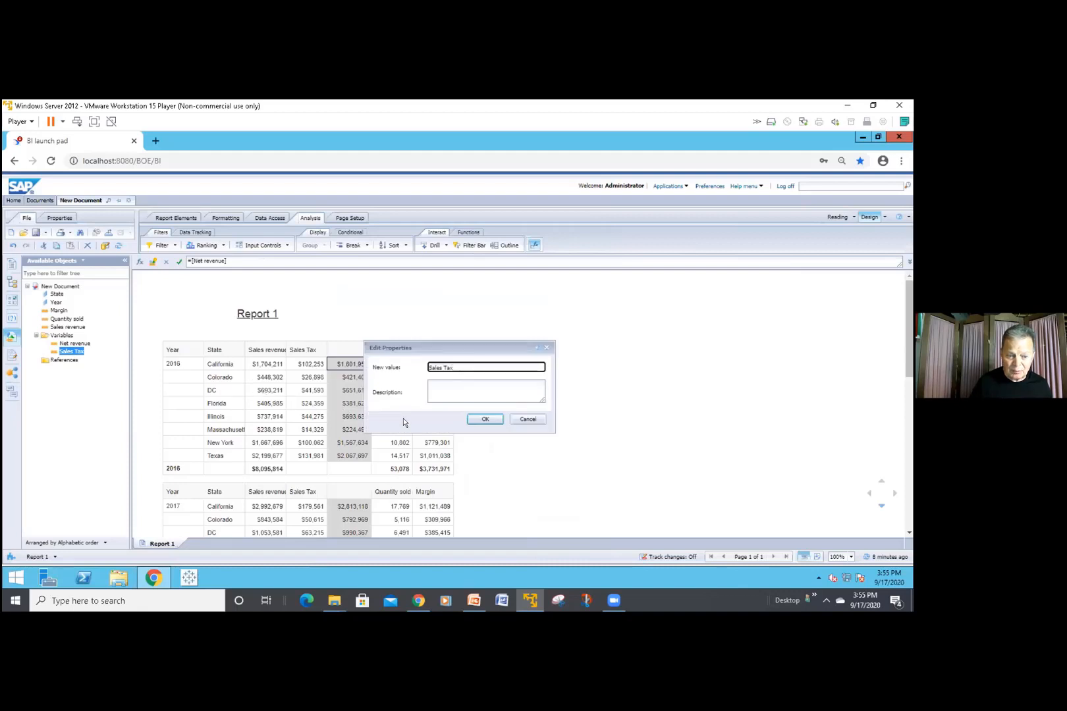
click(521, 420)
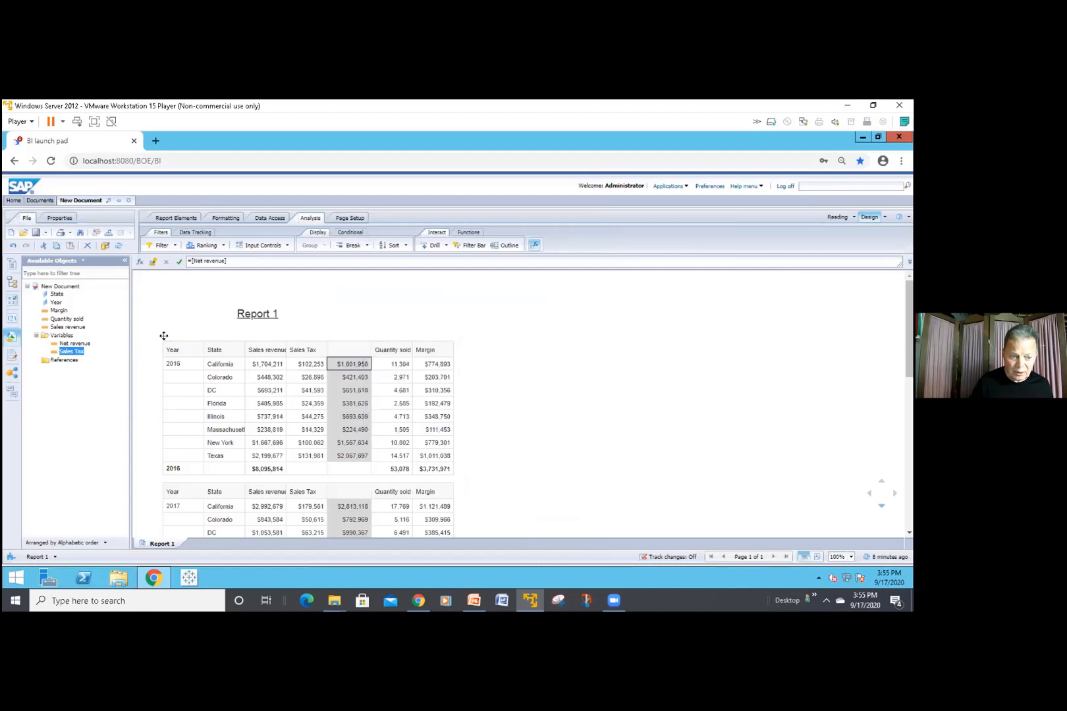
mouse_move(77, 354)
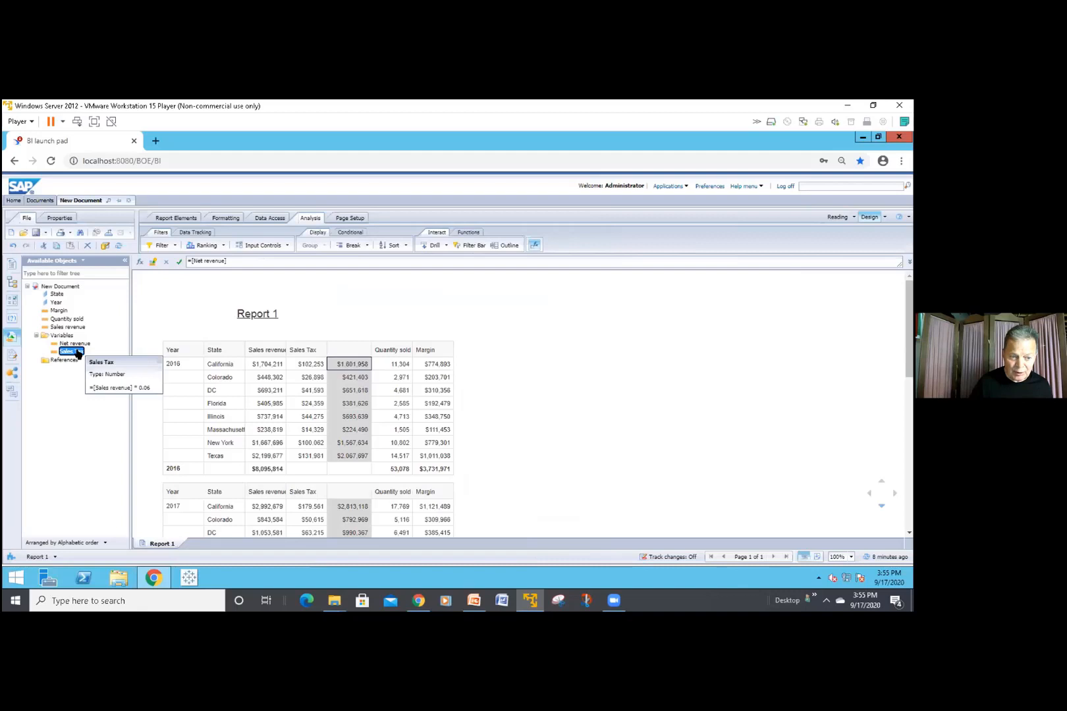
double_click(77, 352)
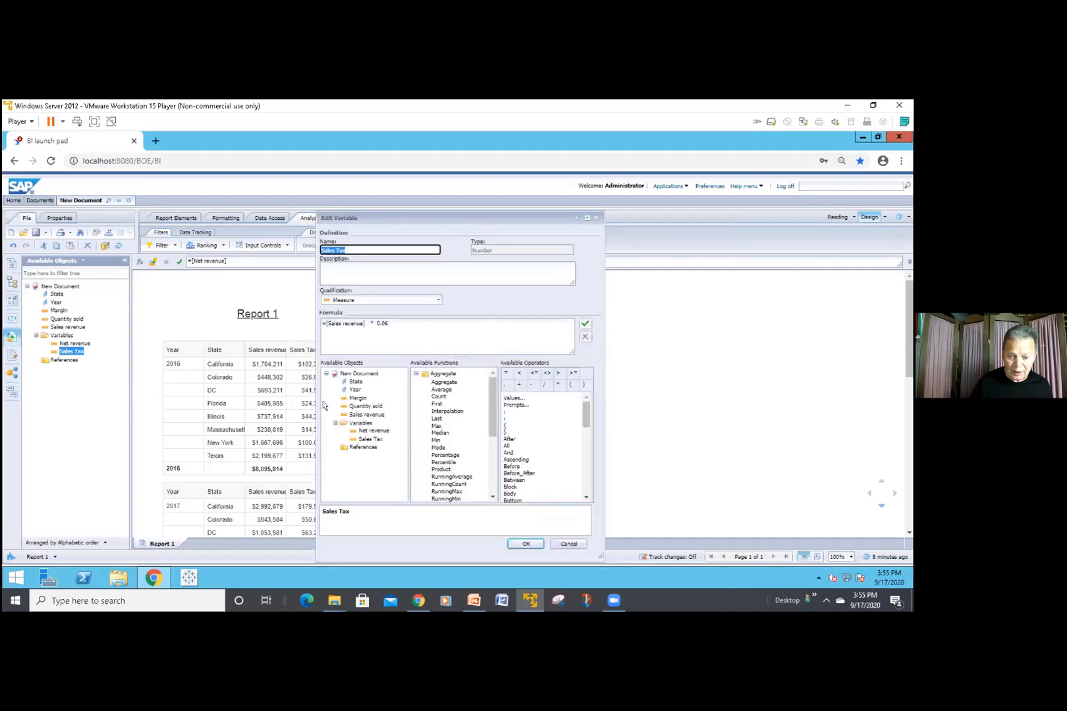
click(525, 544)
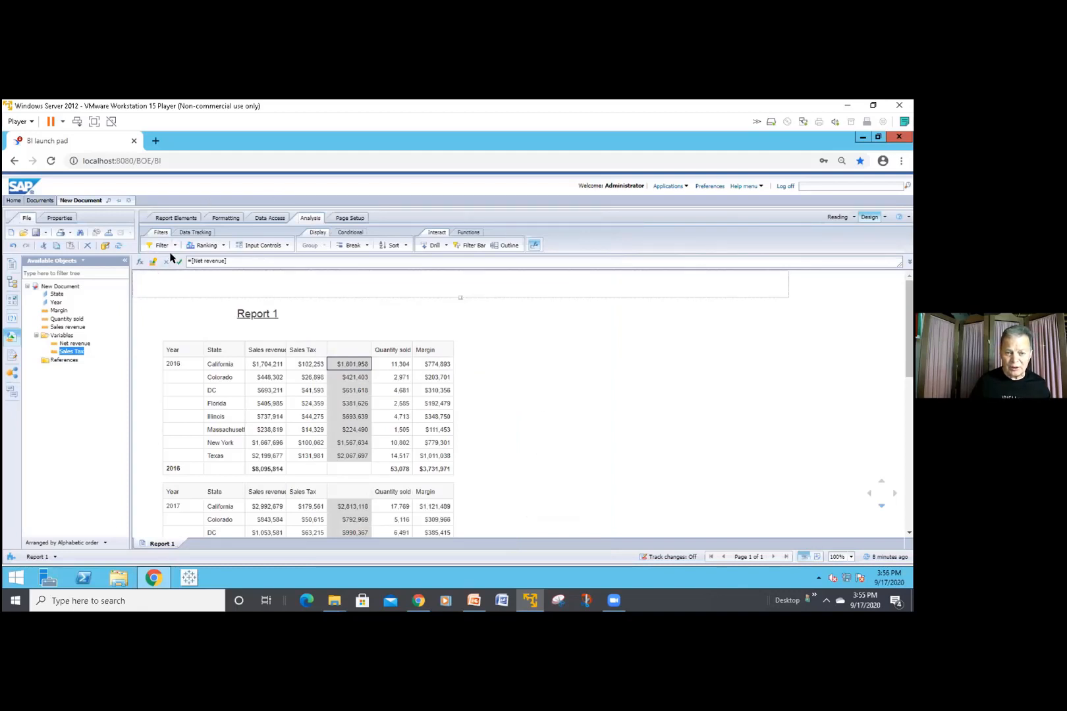
click(394, 322)
click(407, 282)
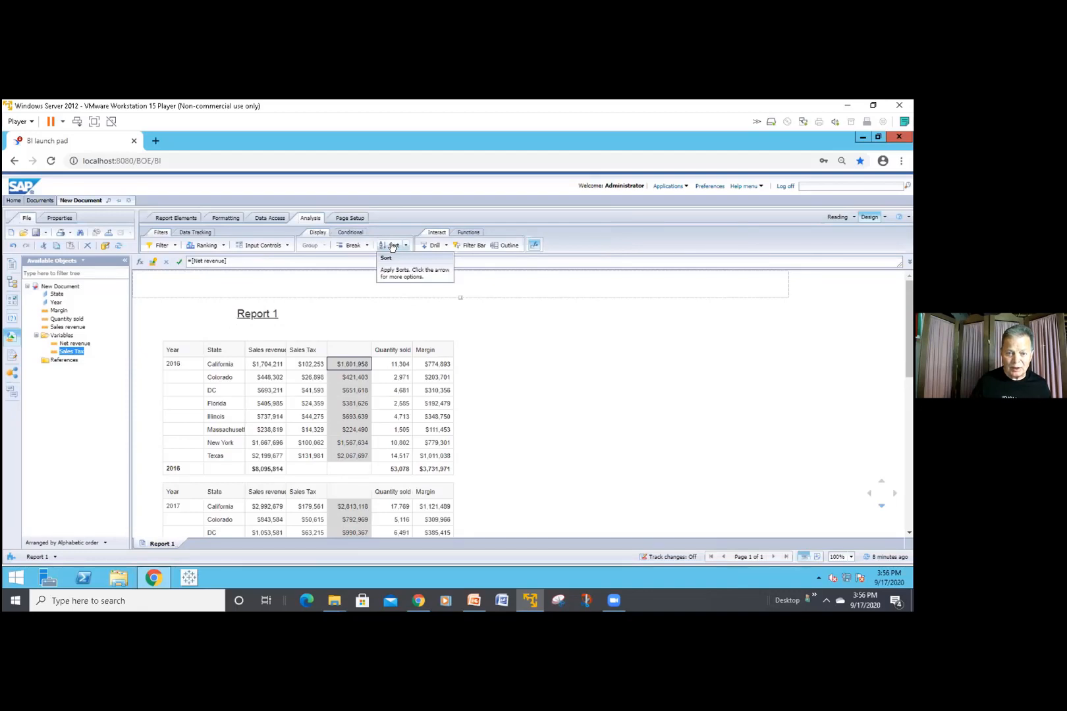
click(393, 319)
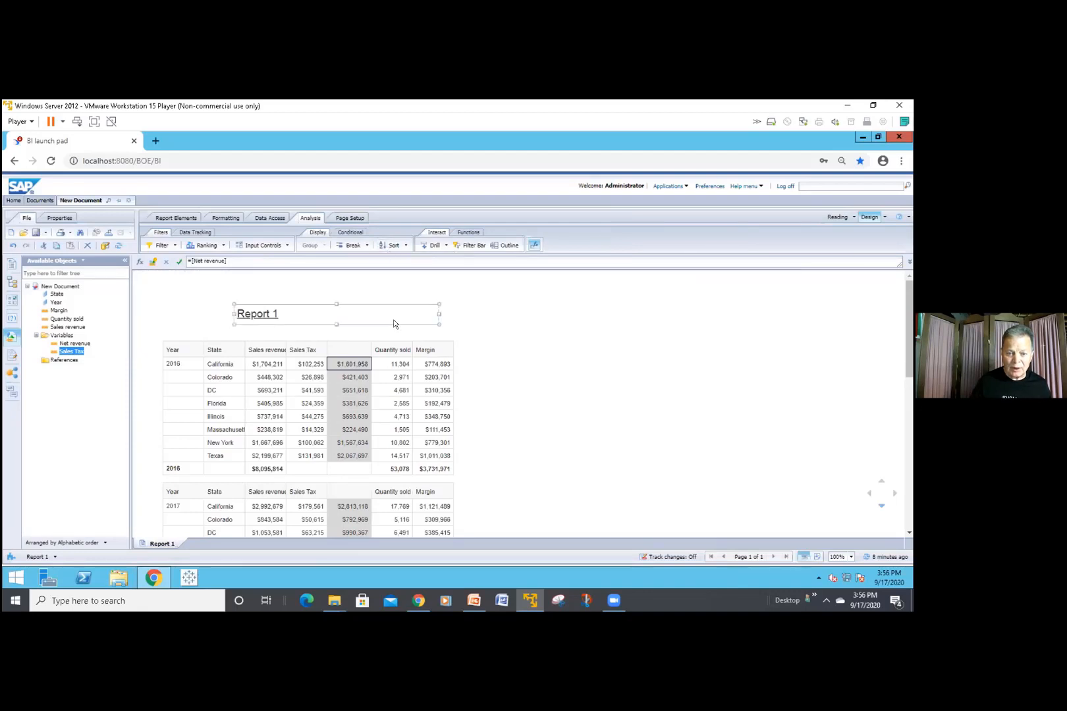
click(438, 337)
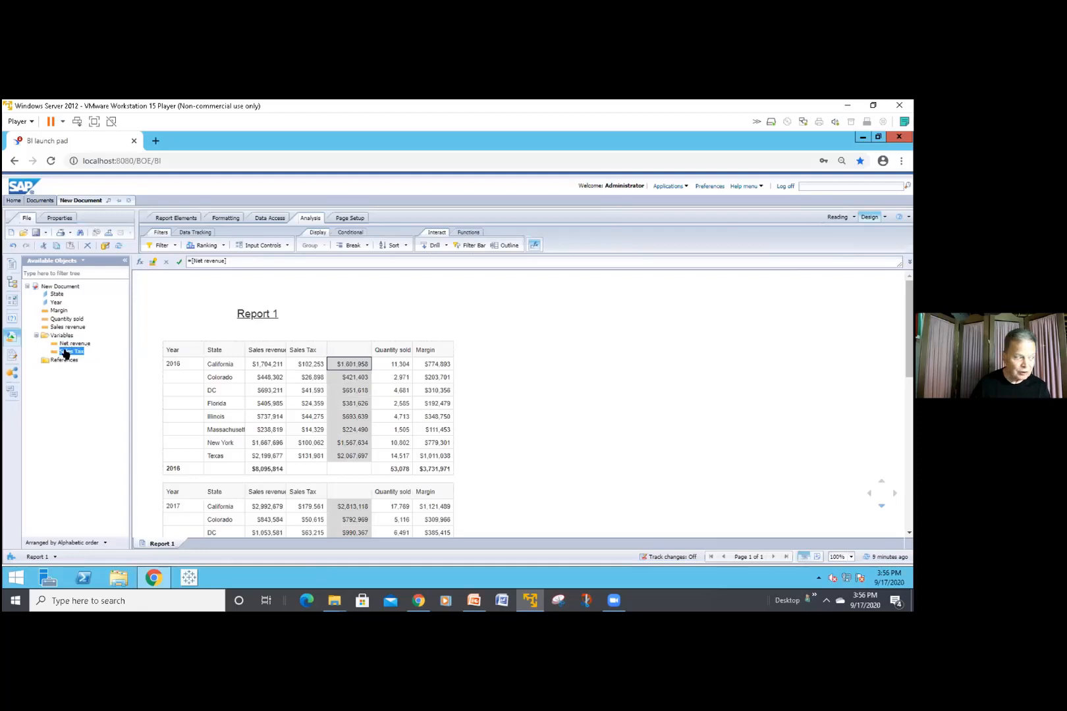
mouse_move(65, 354)
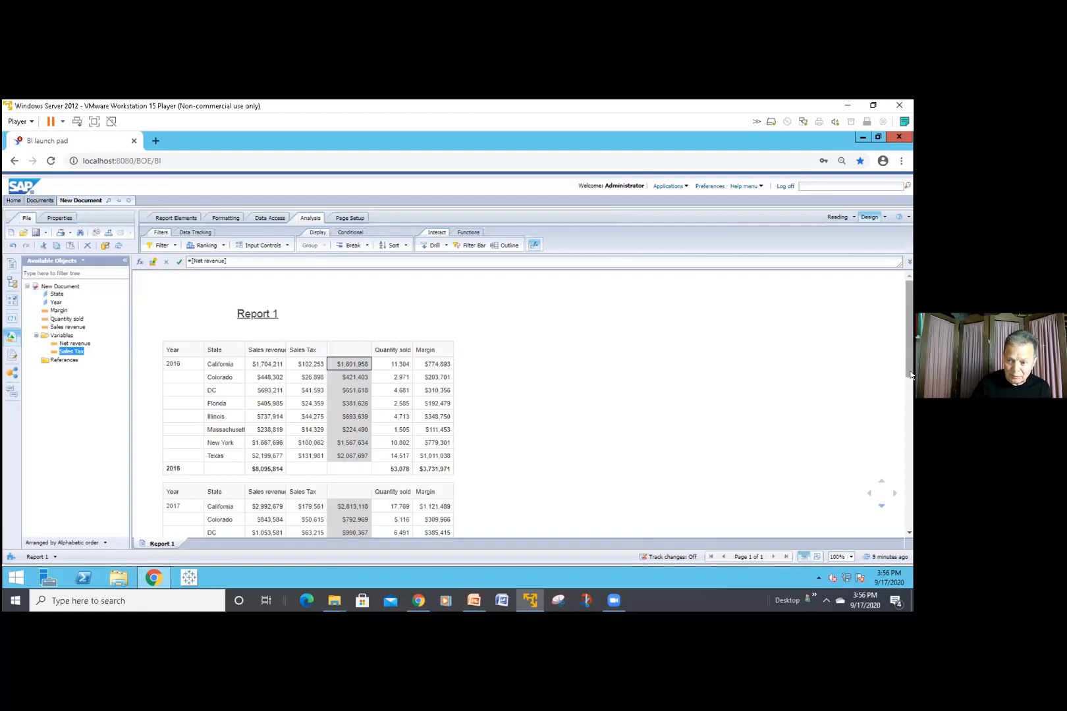
Turn on table footers for the whole report table in its Format Table settings
drag(905, 368, 854, 532)
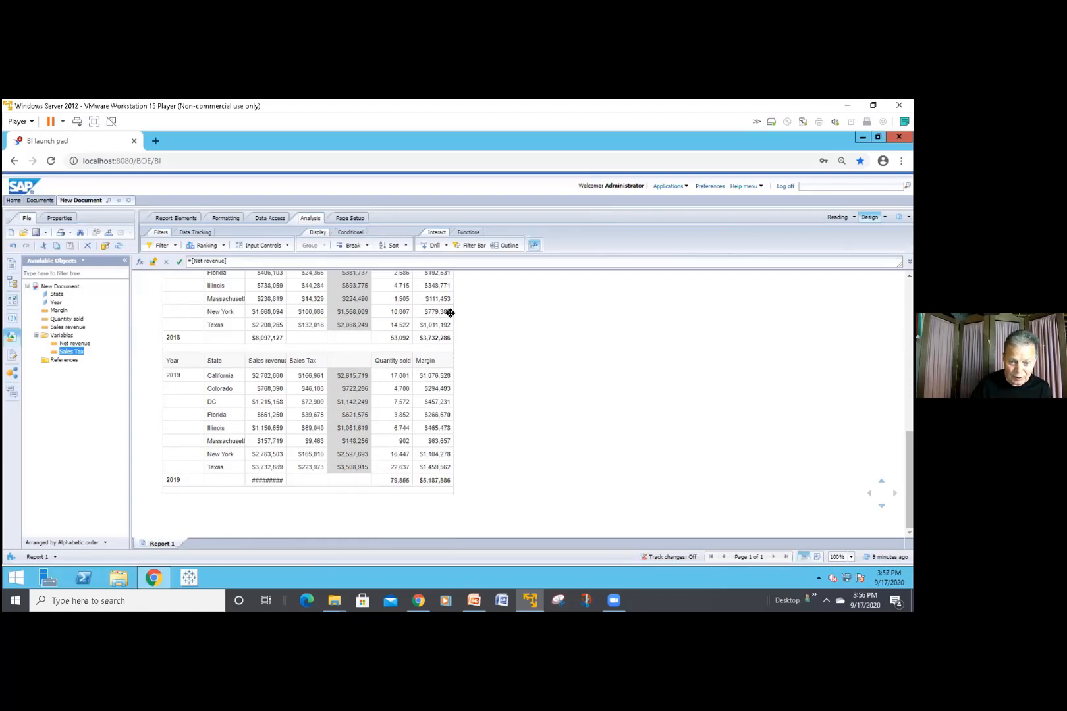
click(451, 313)
right_click(450, 313)
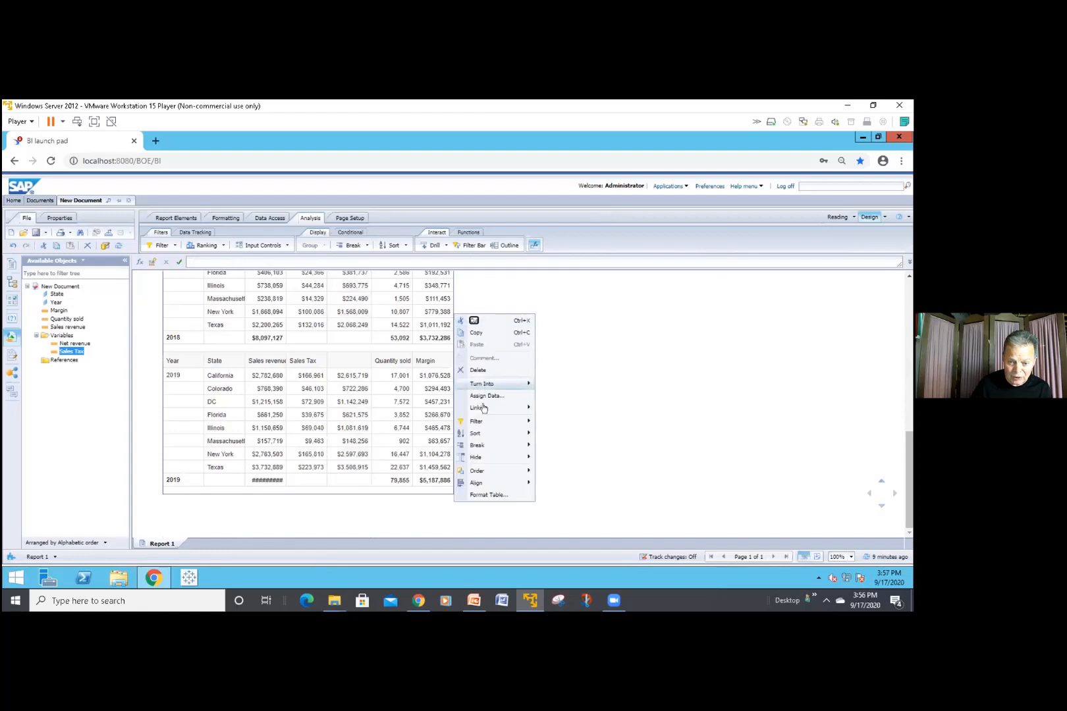
click(490, 494)
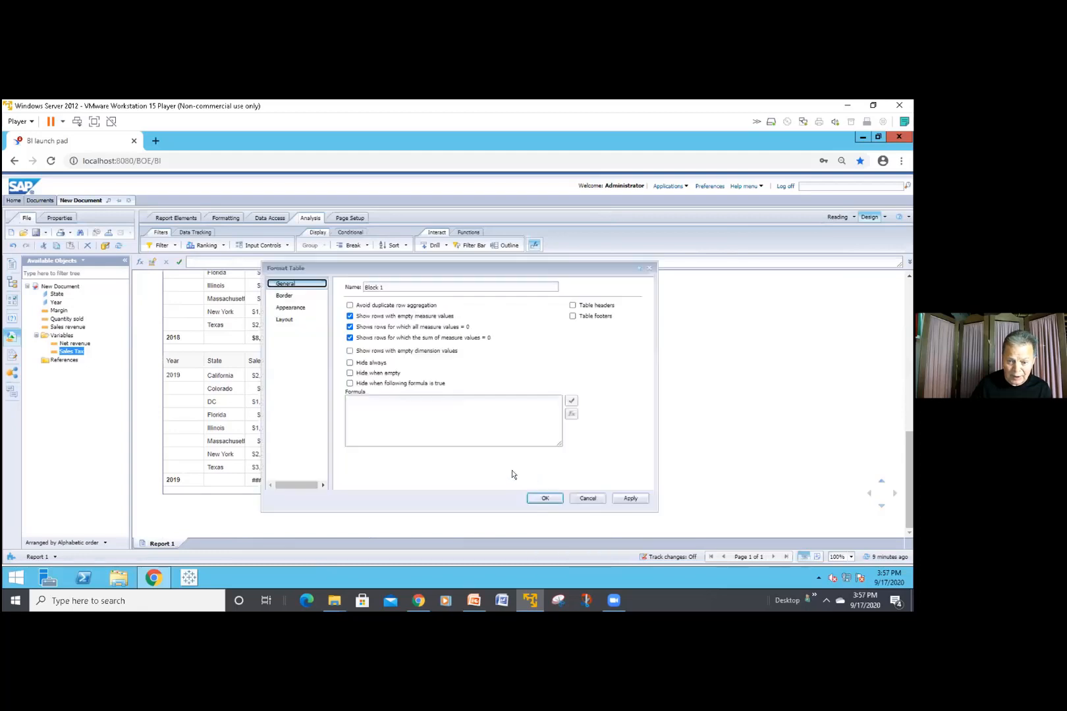
click(573, 317)
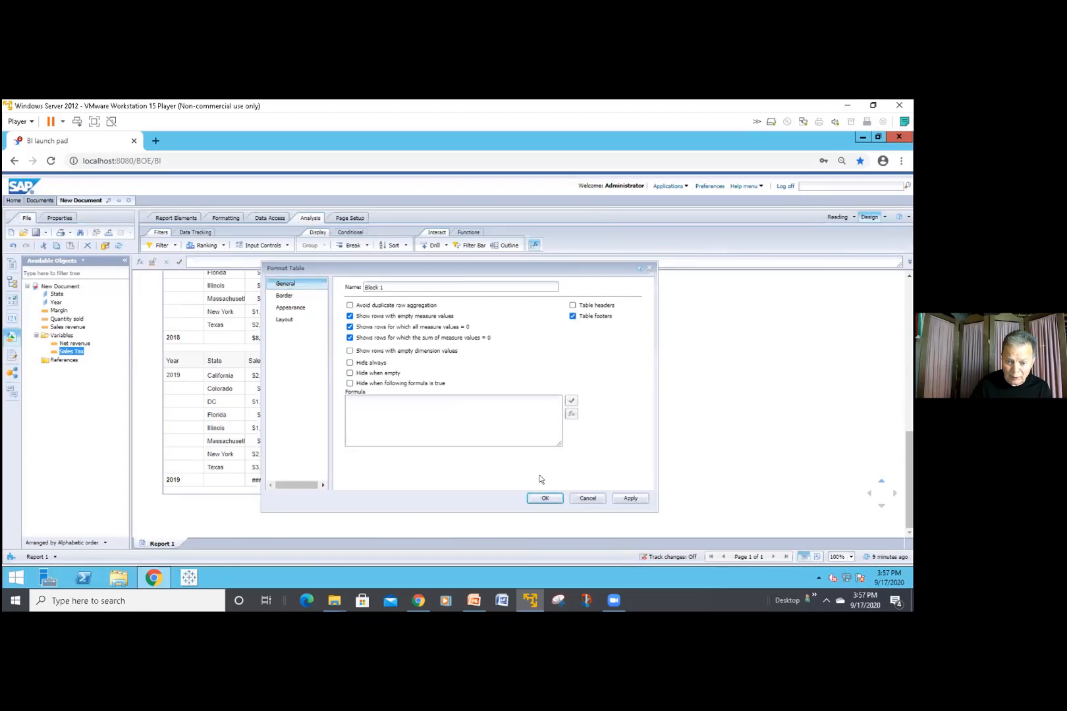
click(541, 497)
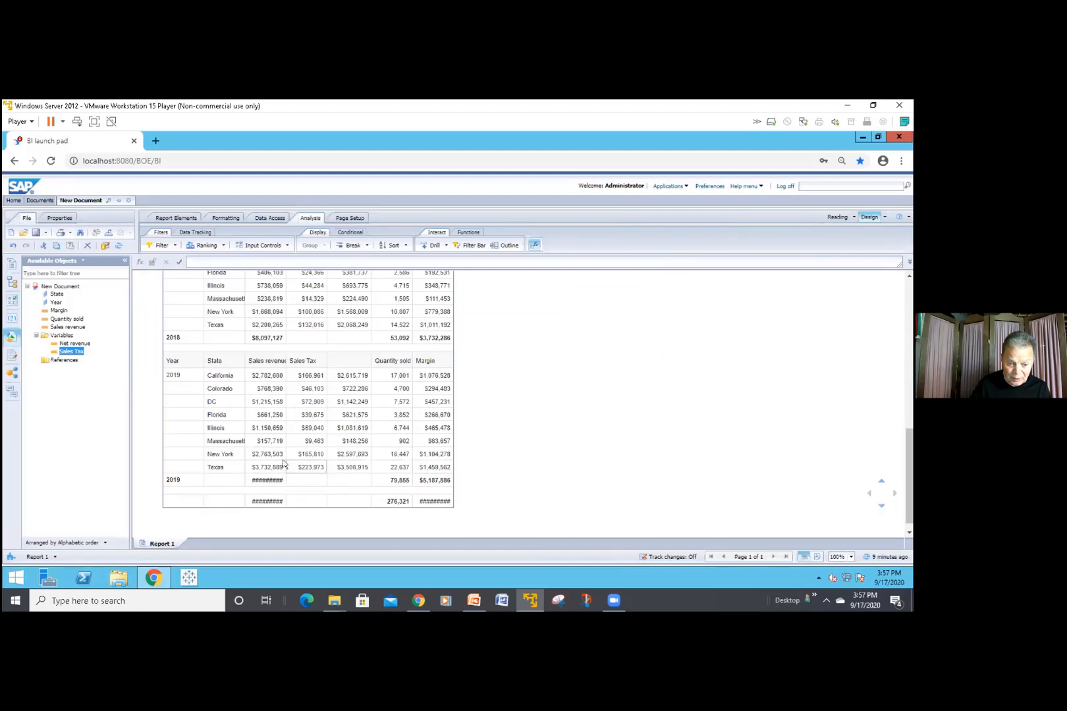
Turn on autofit width to content for the Sales revenue grand total cell in the table footer
click(284, 465)
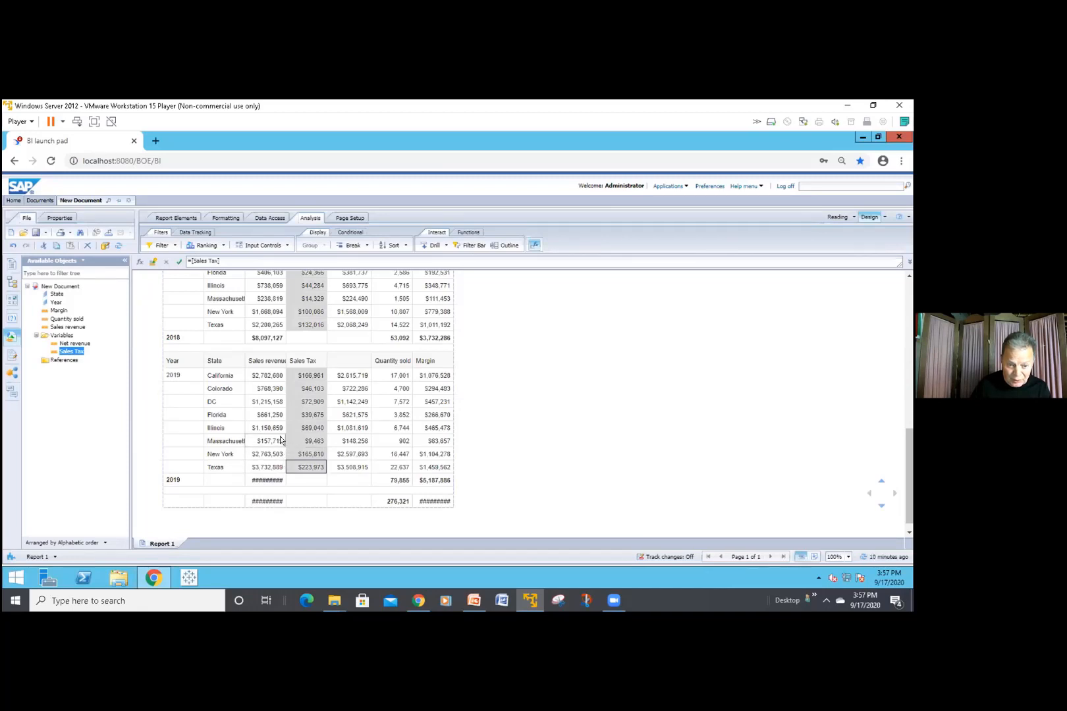
click(280, 438)
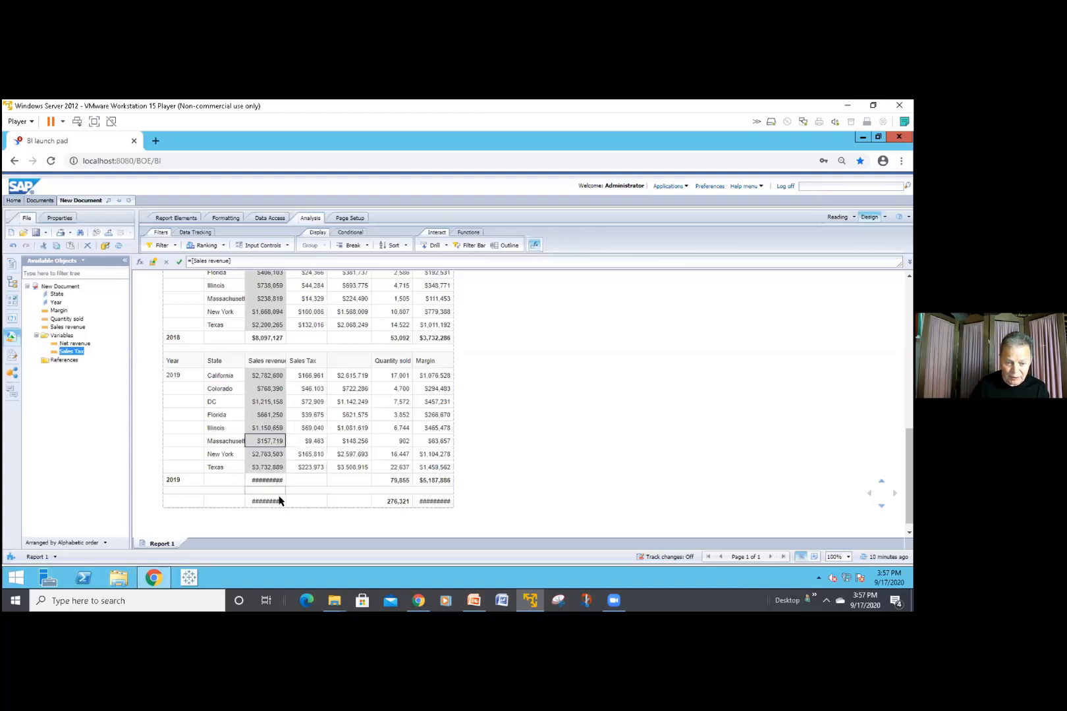
click(280, 501)
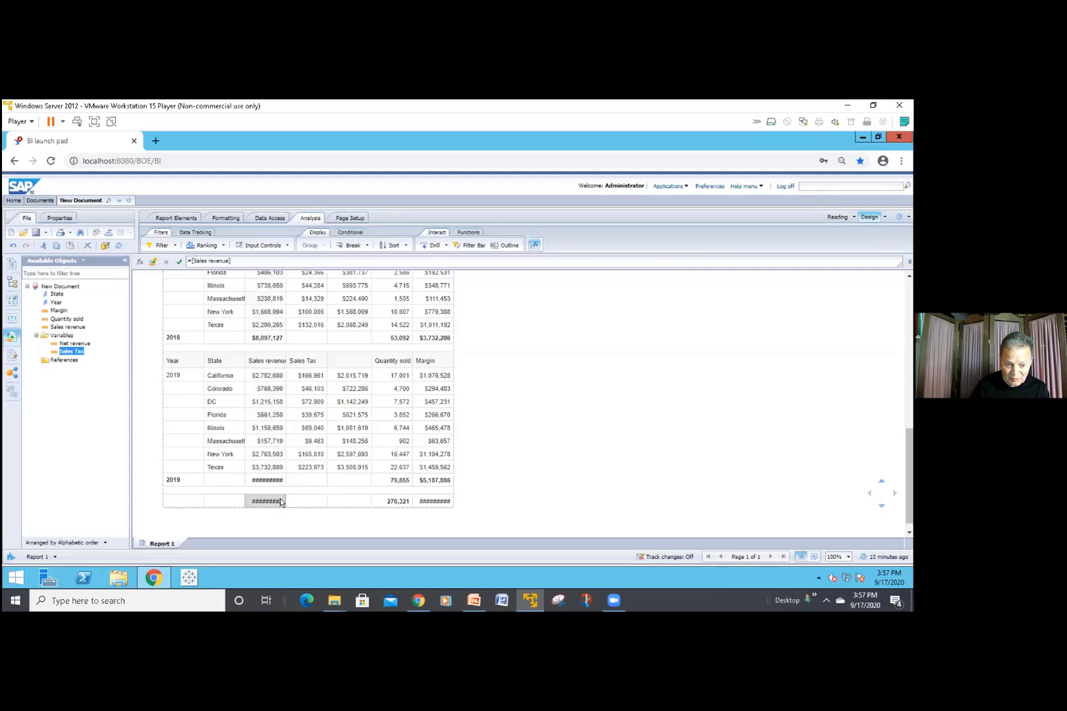
right_click(277, 501)
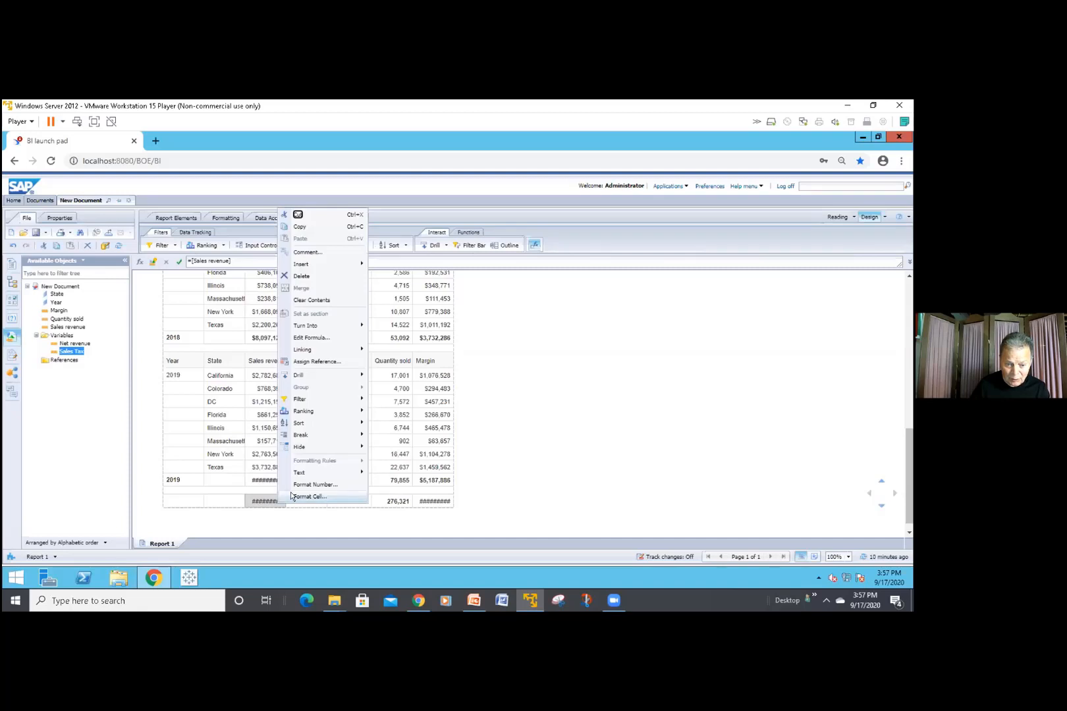
click(292, 497)
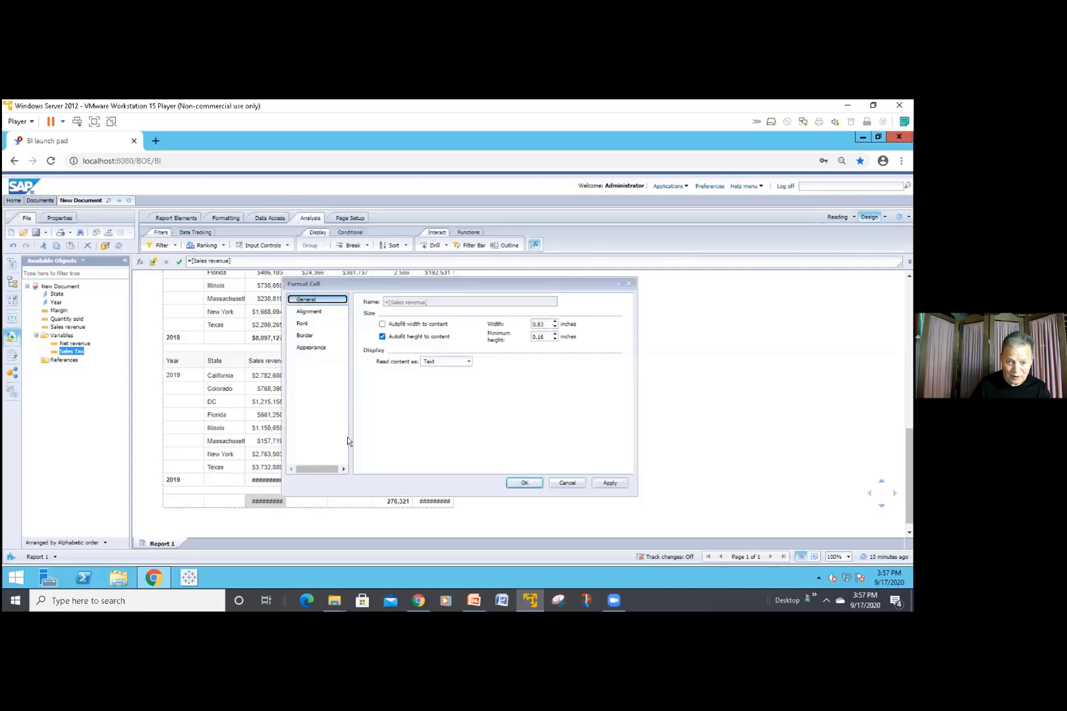
click(382, 324)
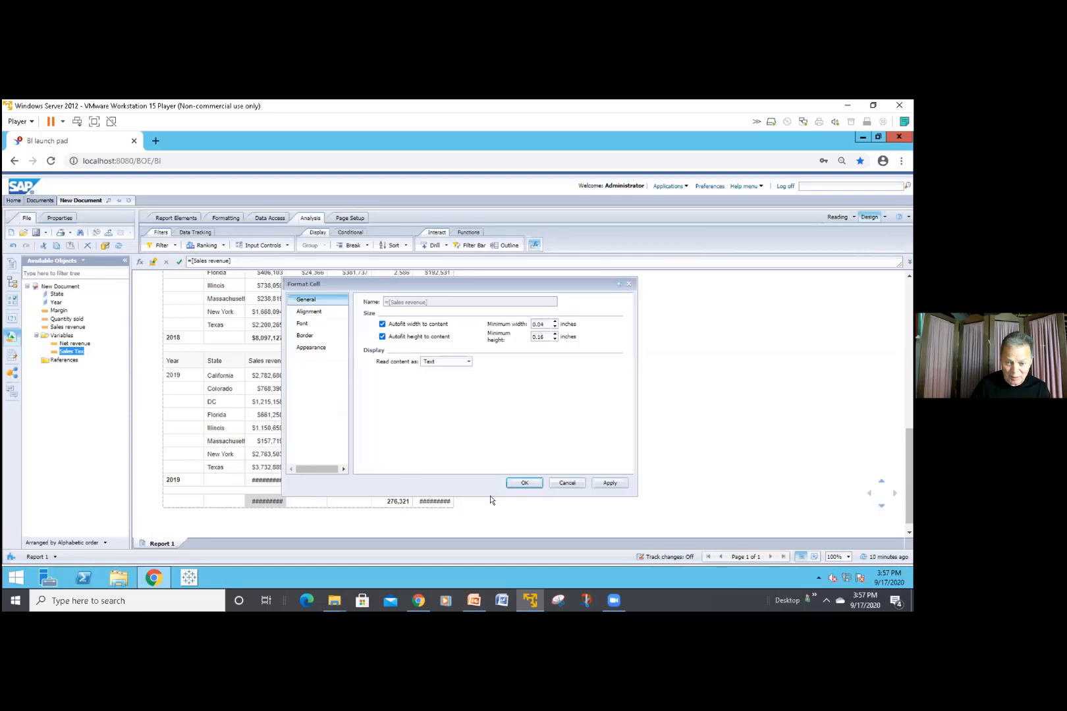
click(523, 483)
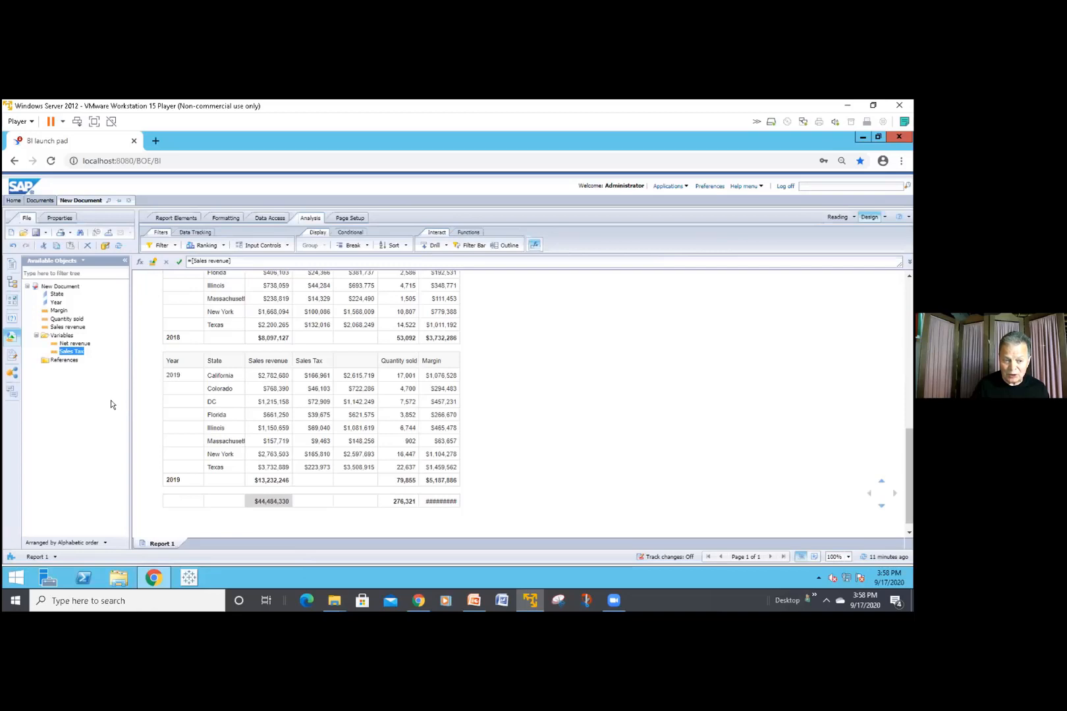
Assign a new reference named gt sales revenue to the Sales revenue grand total cell
right_click(256, 497)
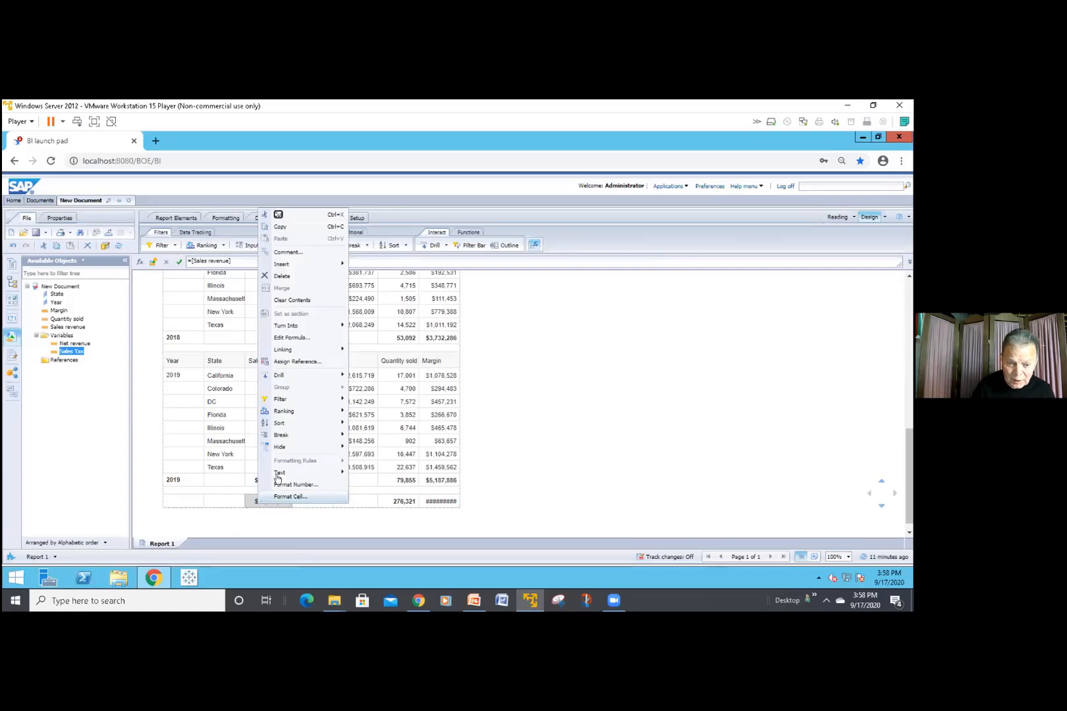
mouse_move(322, 422)
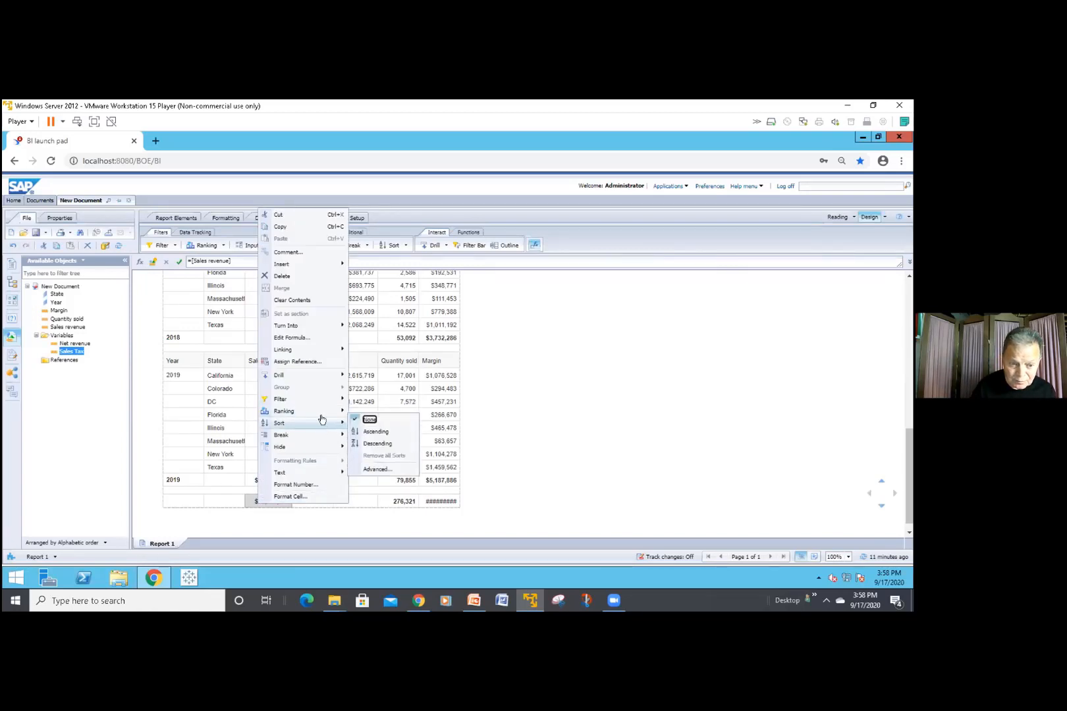
click(326, 363)
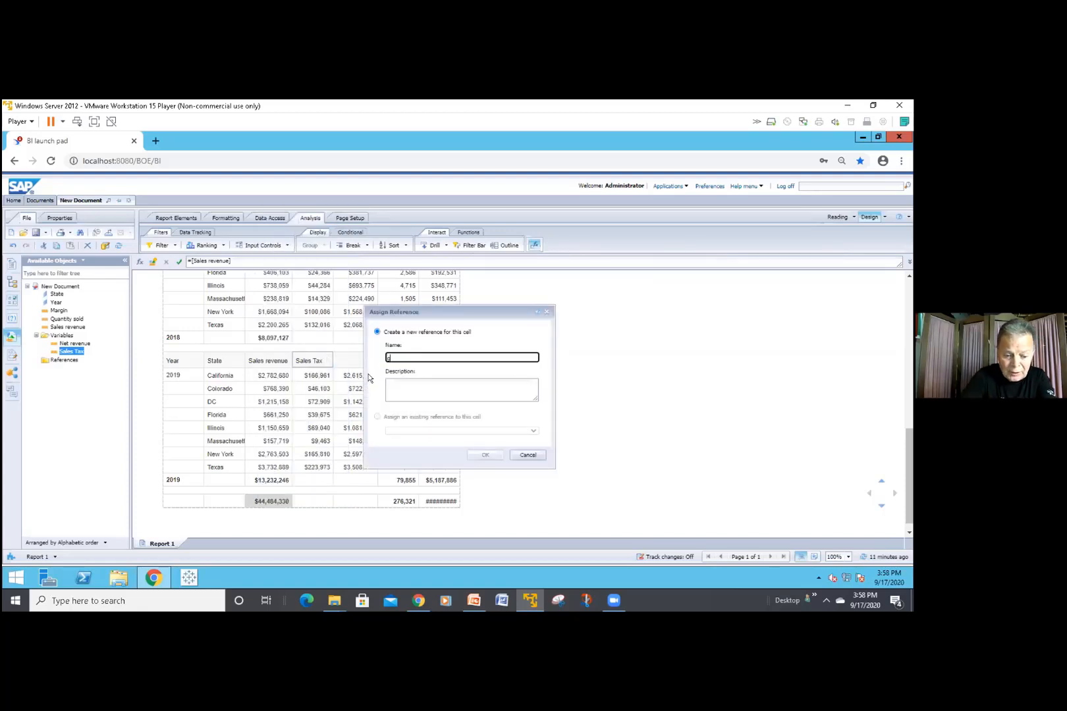
text(st sa)
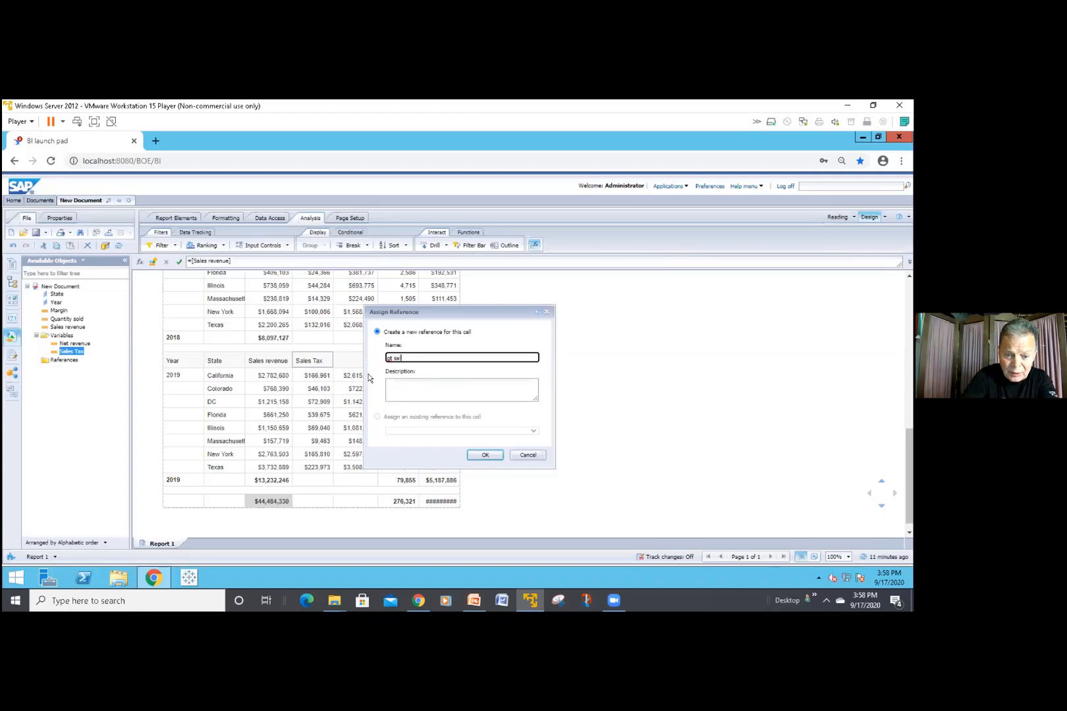
text(les reven)
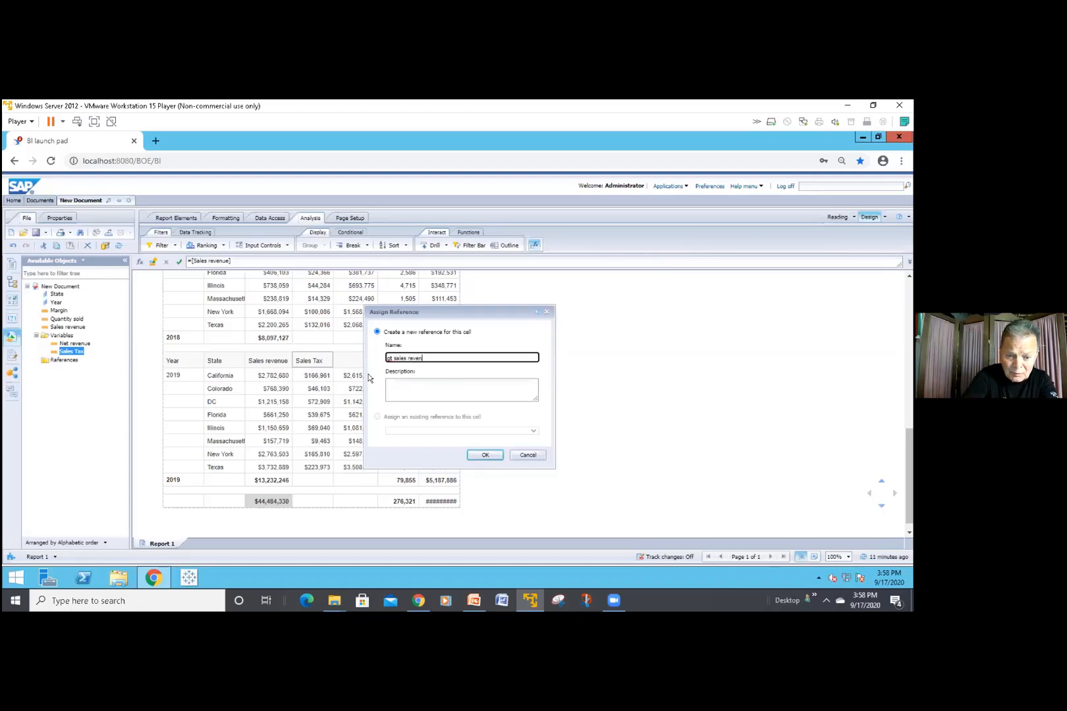
text(ue)
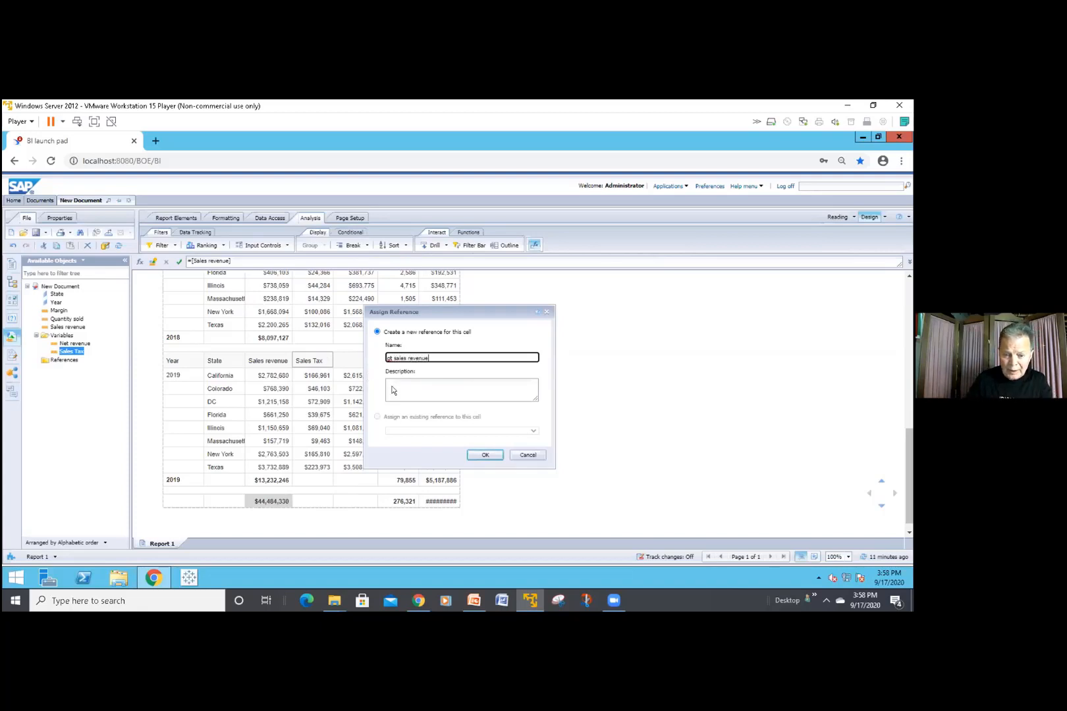
click(490, 459)
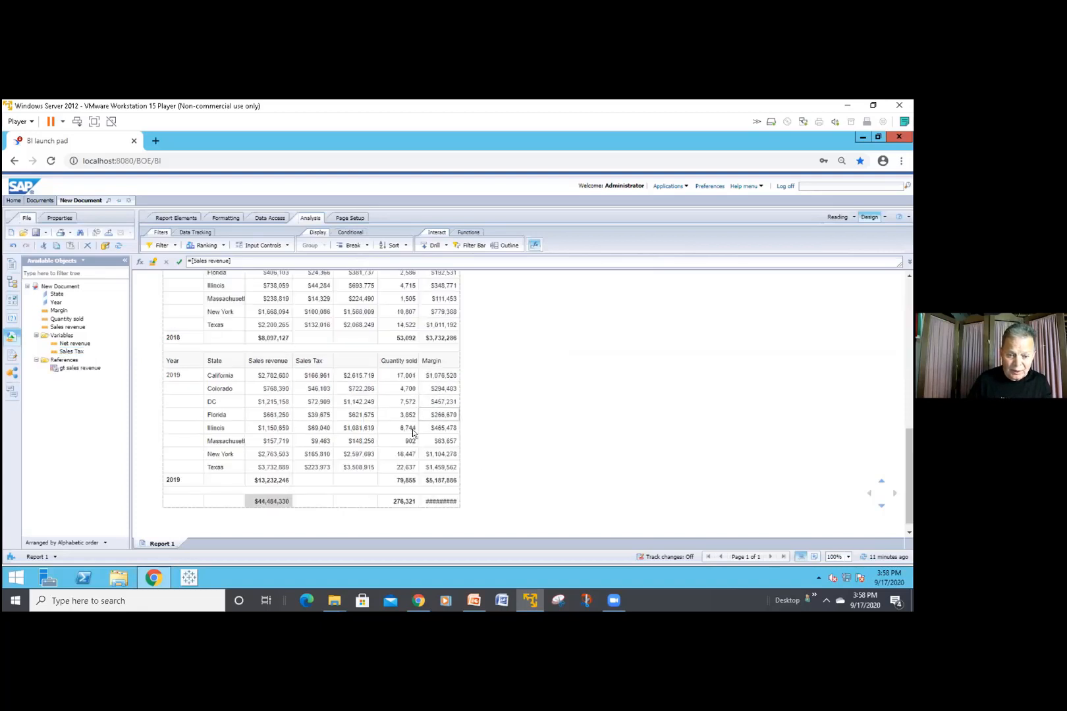
Assign a new reference named gt qty sold to the Quantity sold grand total cell
click(403, 502)
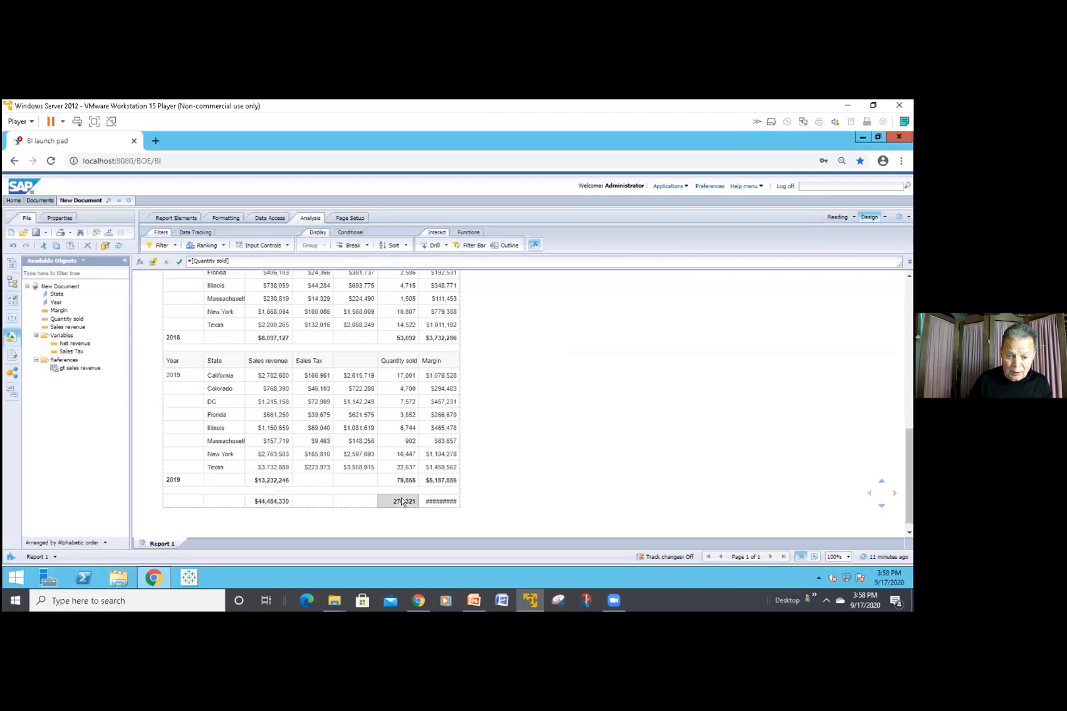
right_click(403, 502)
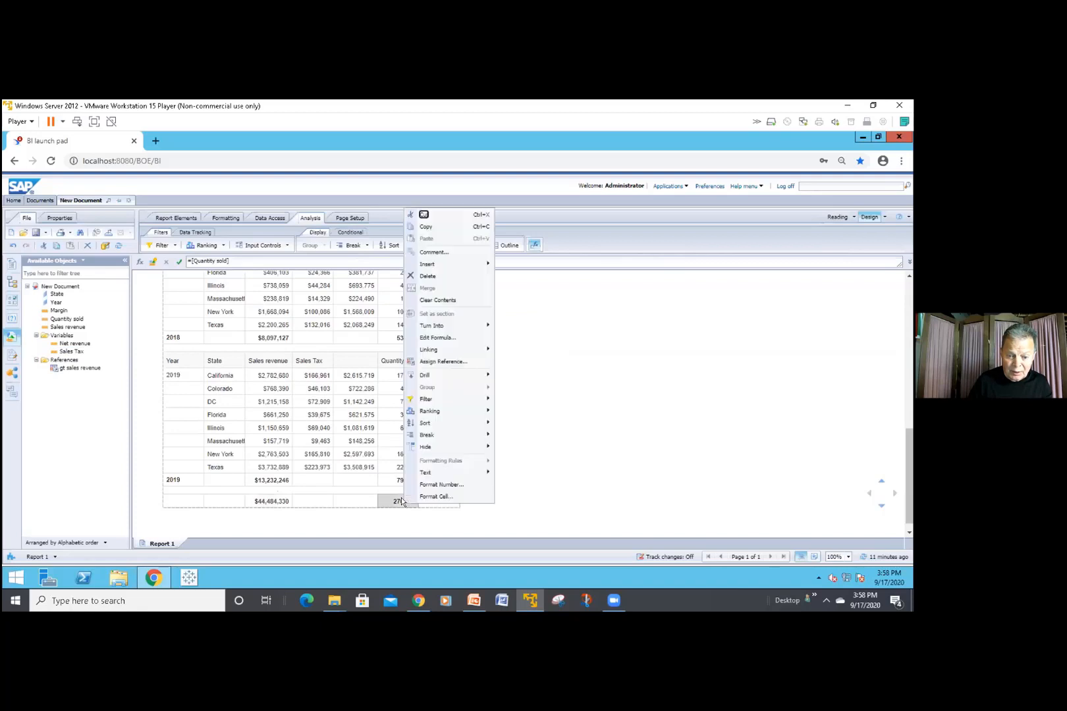
click(458, 364)
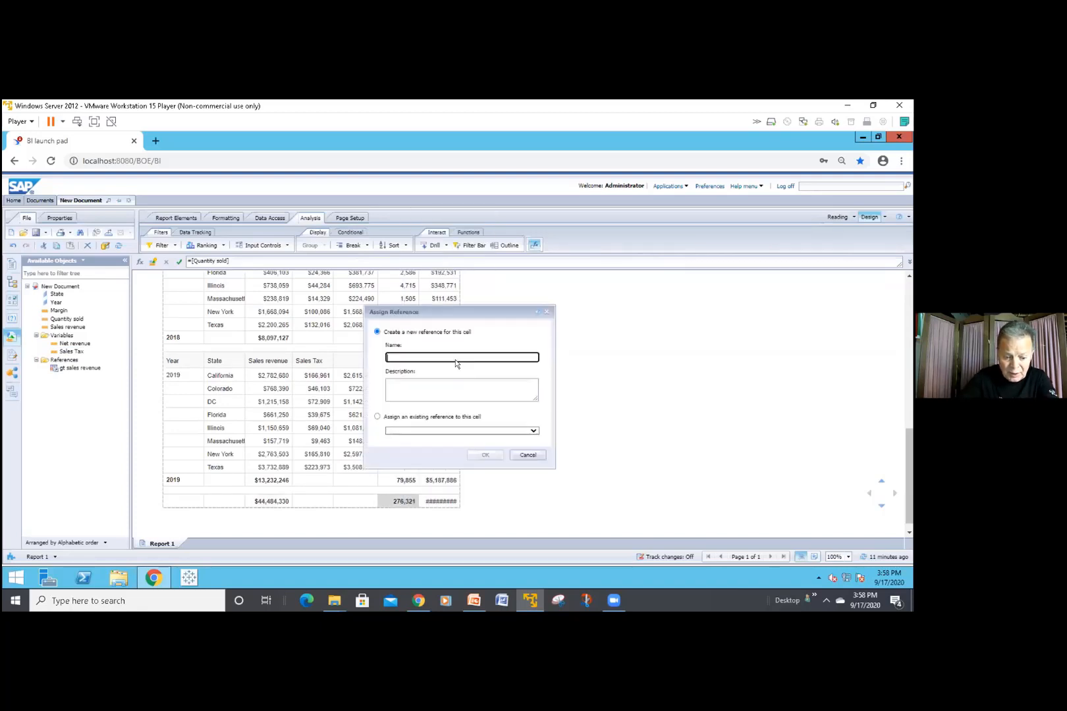
text(gt qt)
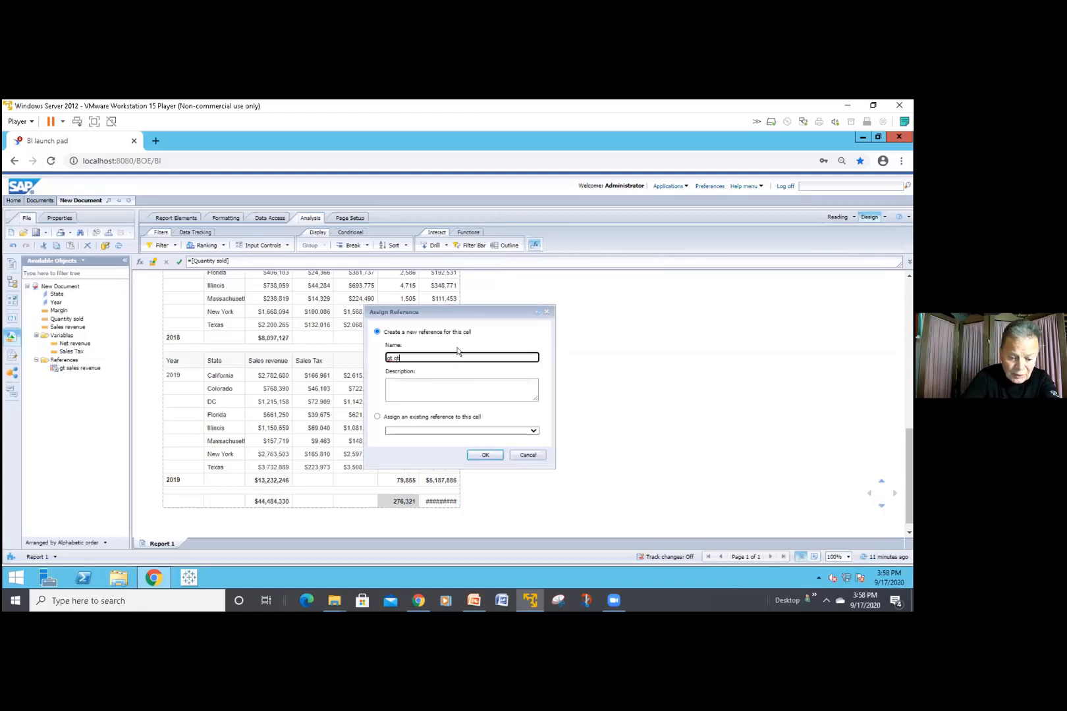
text(y sold)
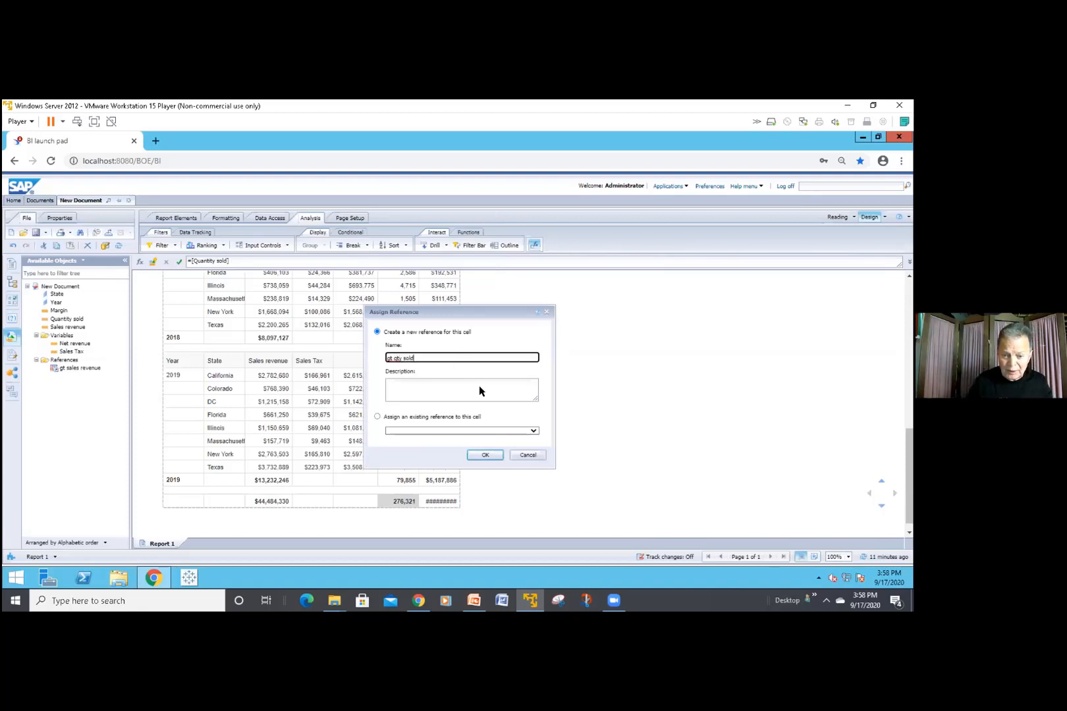
click(485, 454)
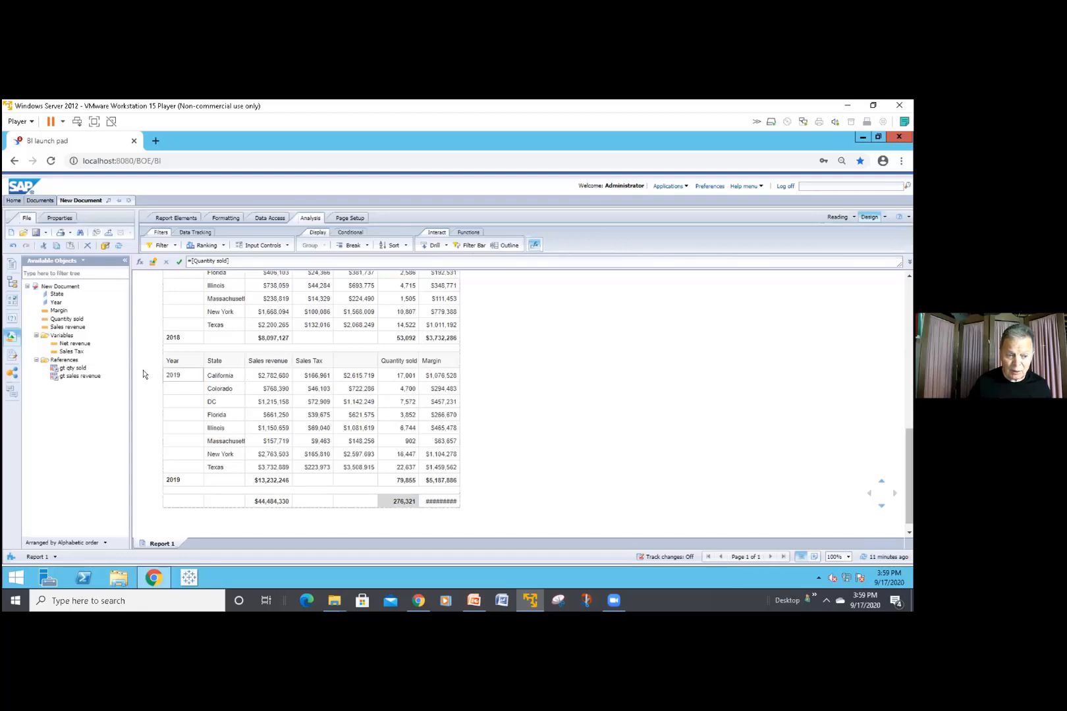
Show the cell that the gt sales revenue reference points to
right_click(88, 376)
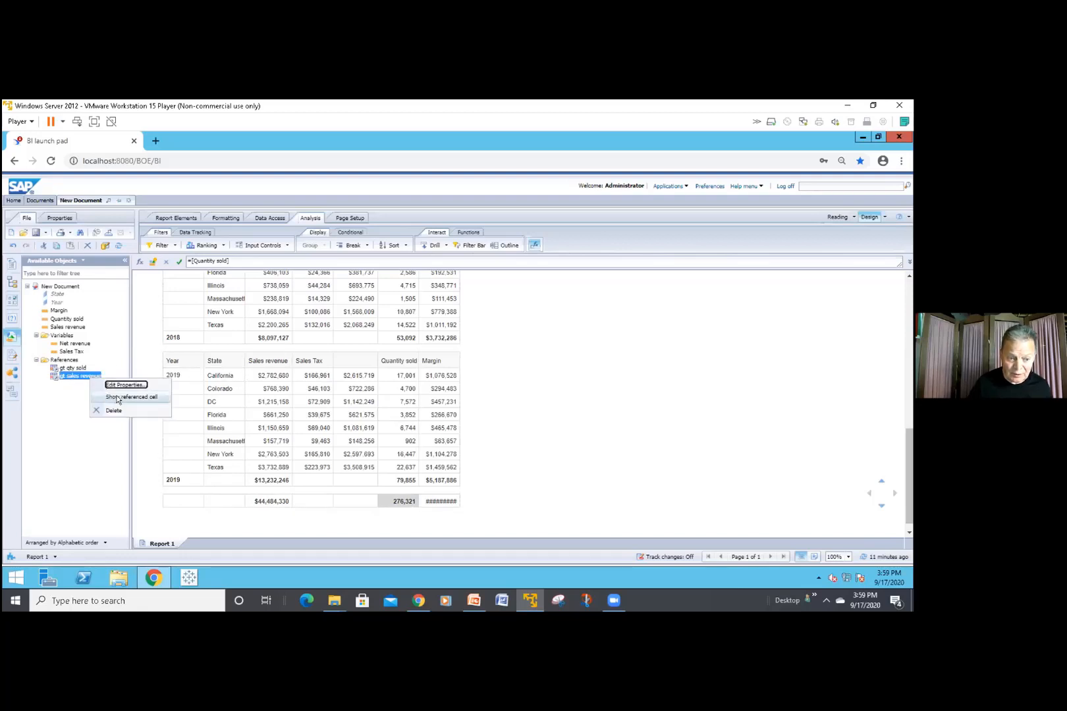
click(117, 398)
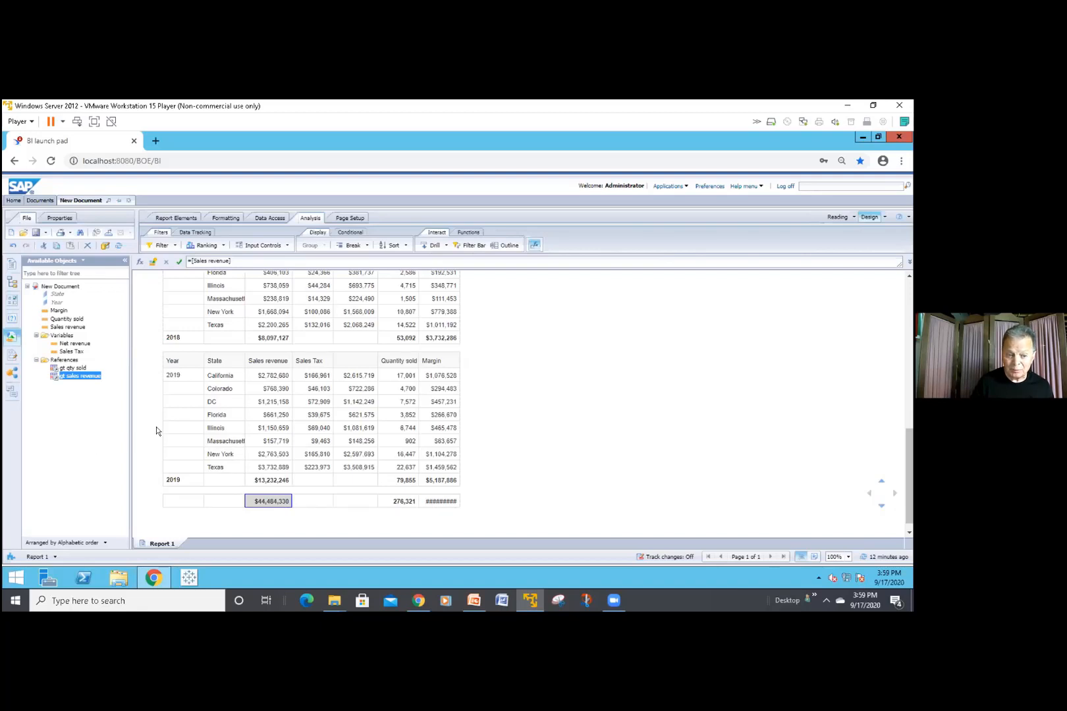
Look over the group management options for the State column's values without creating any groups
scroll(156, 428, up, 5)
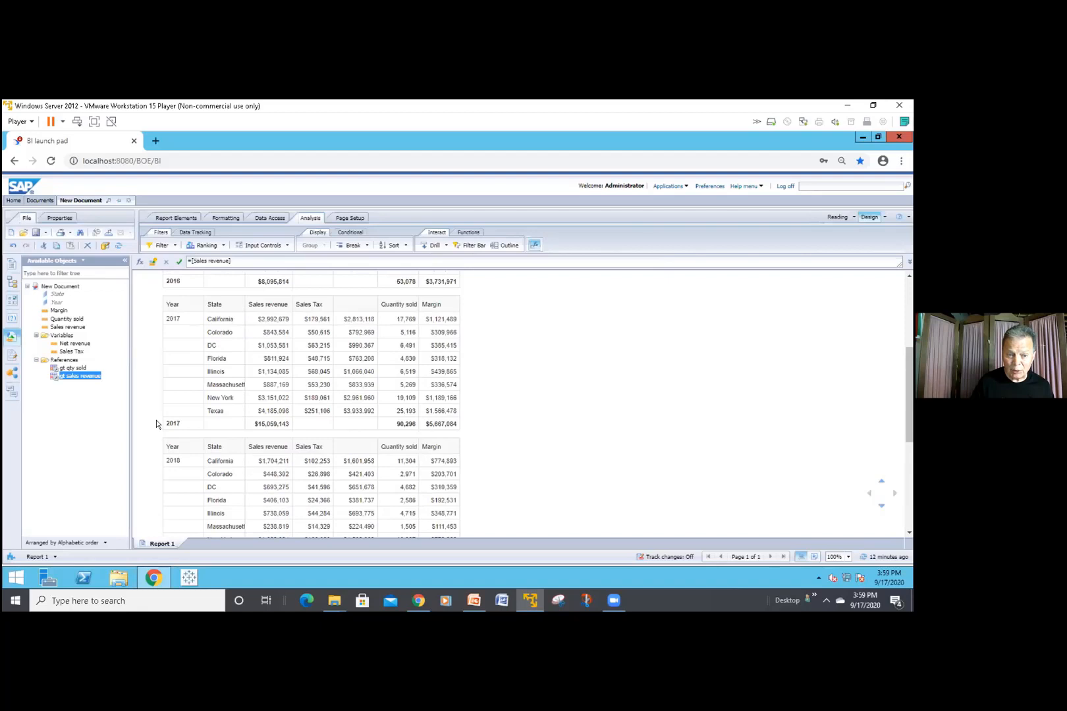
scroll(157, 422, up, 5)
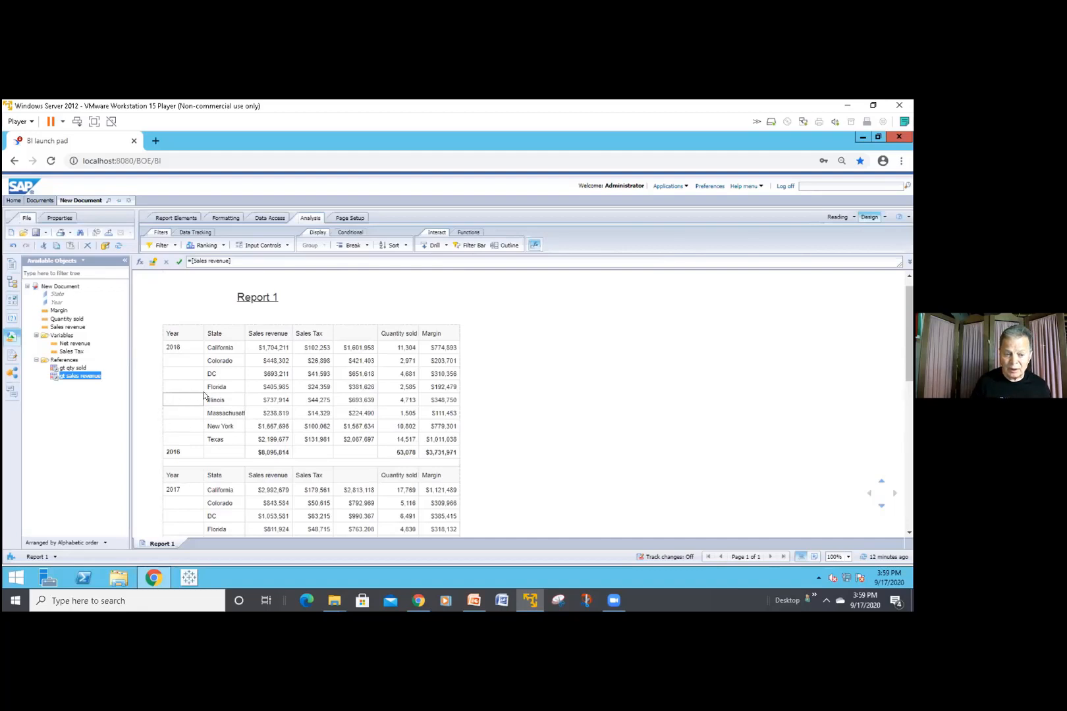
click(217, 386)
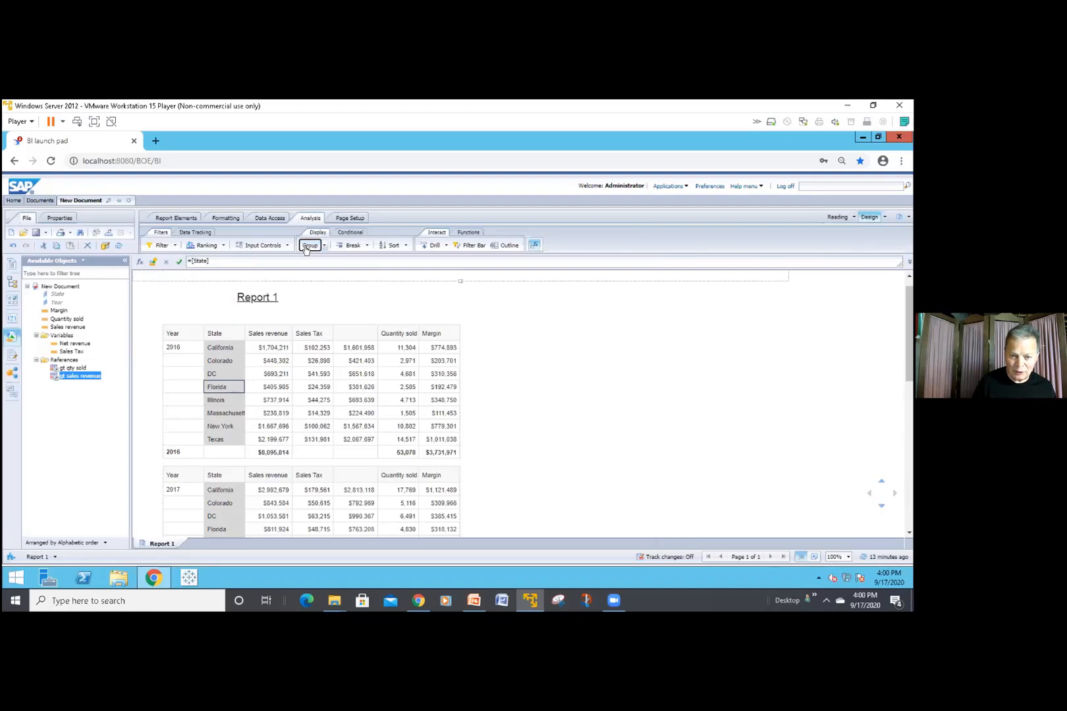
click(306, 246)
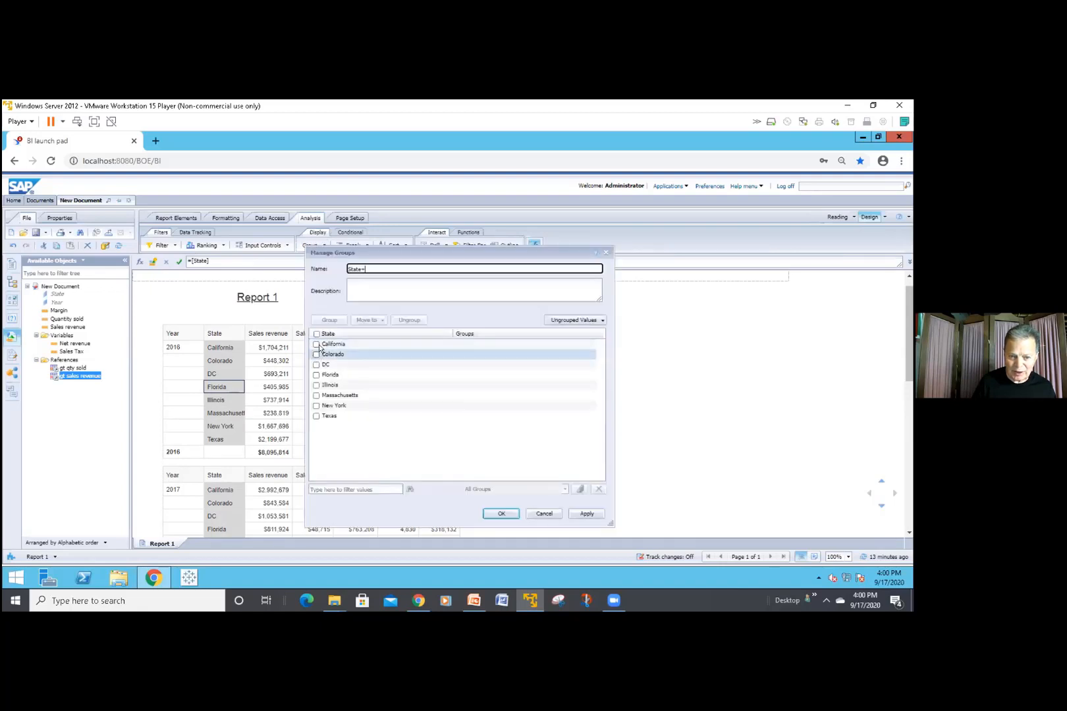
click(368, 374)
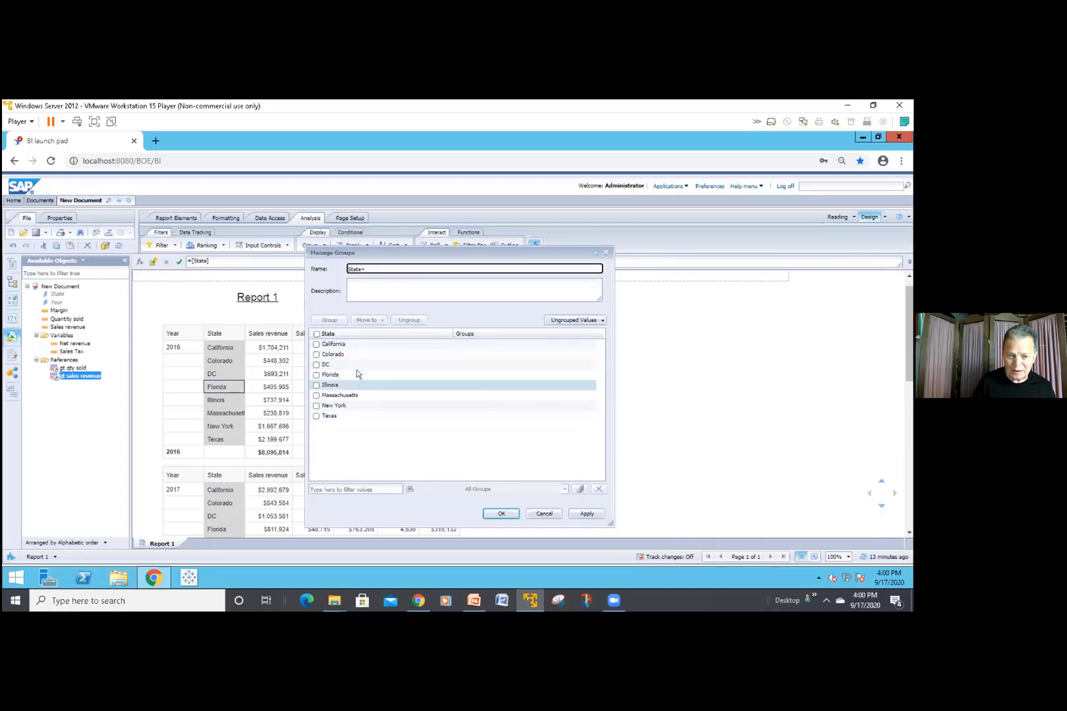
click(536, 514)
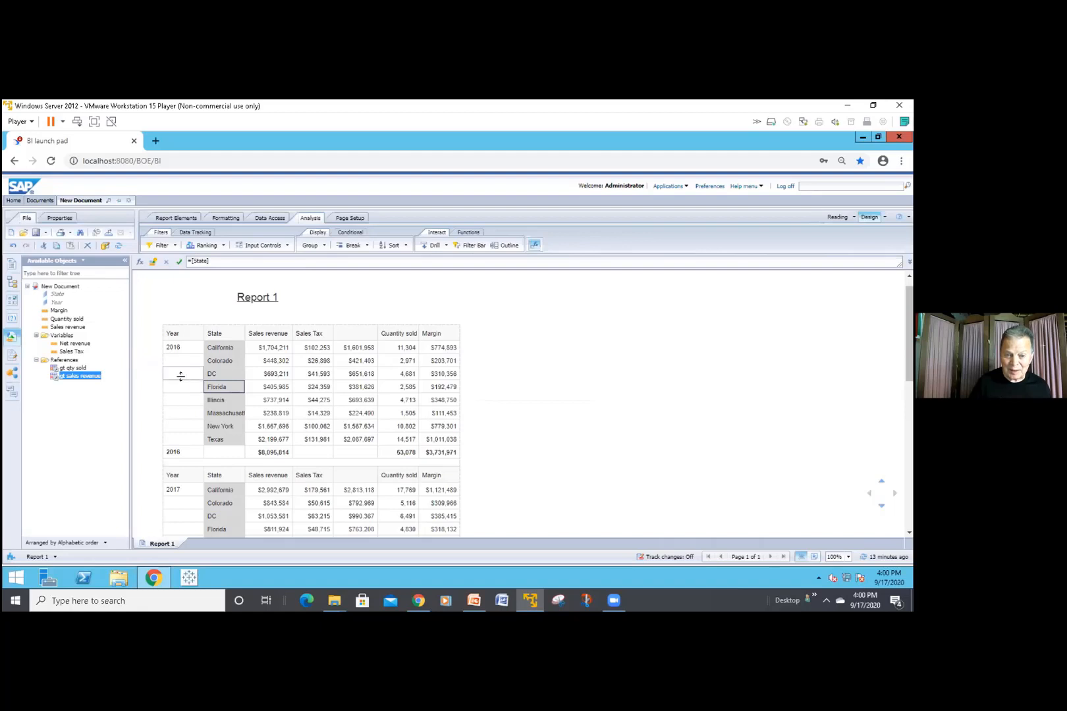
Start a new variable from the data objects commands and name it region
click(221, 374)
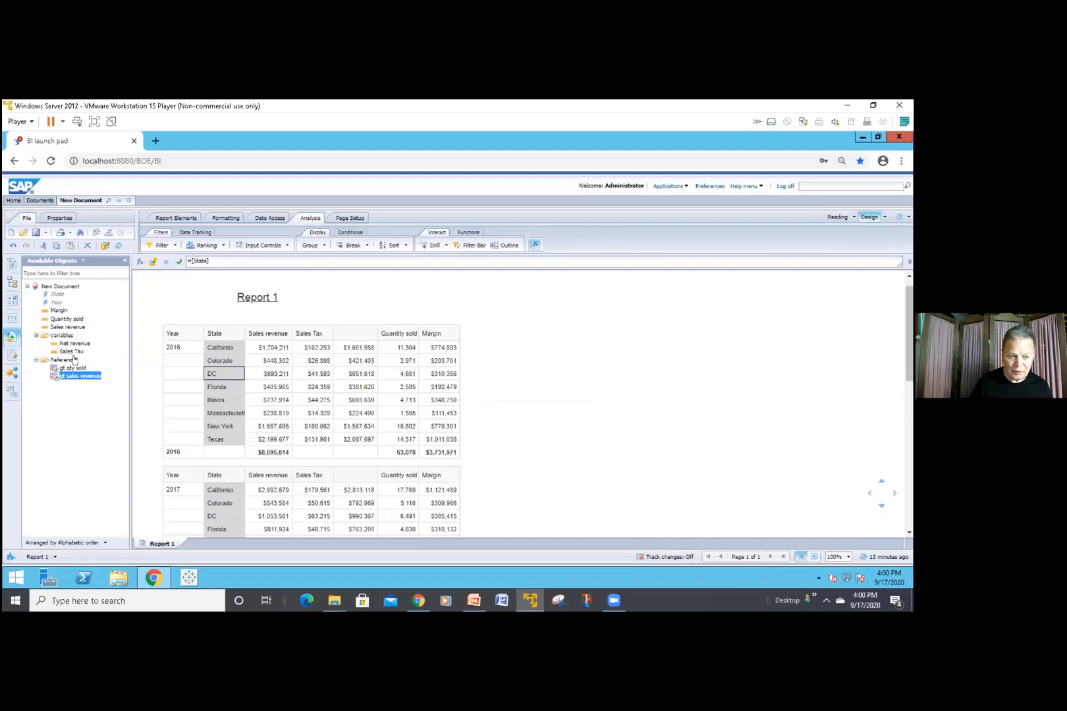
click(74, 359)
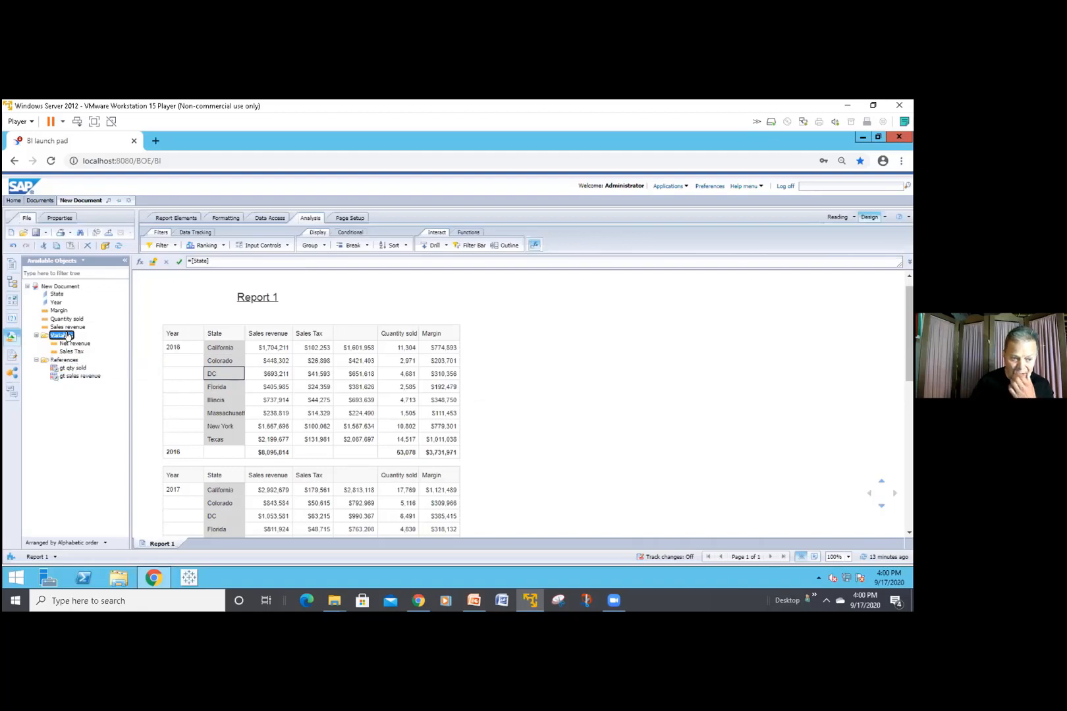
click(66, 336)
right_click(66, 337)
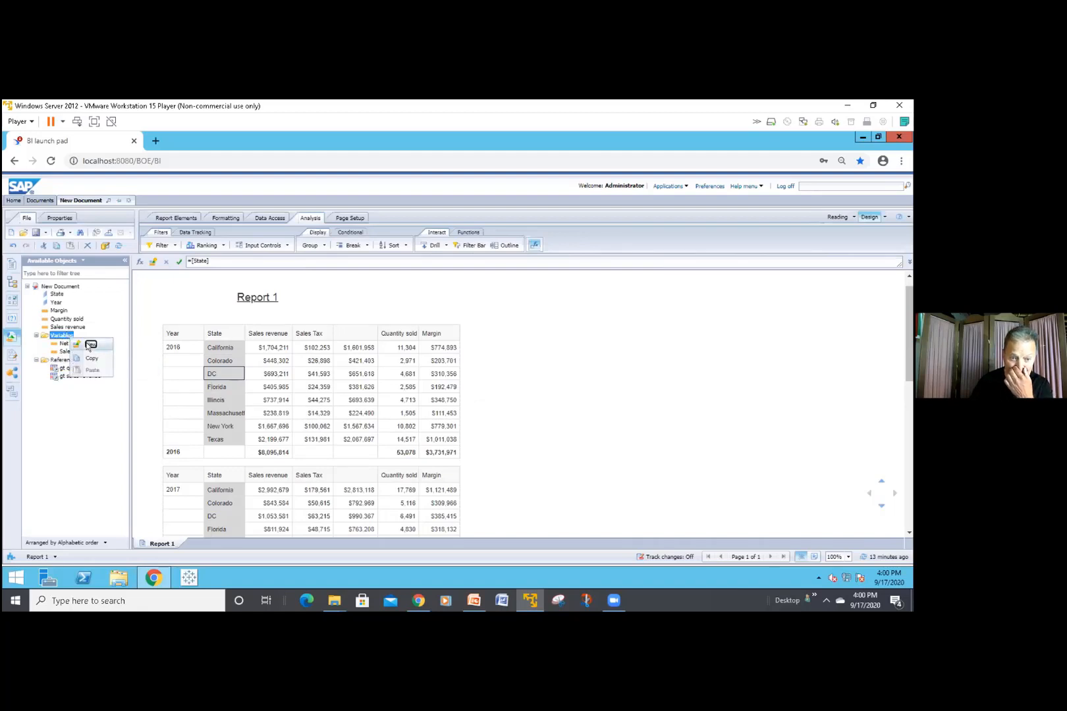
click(269, 218)
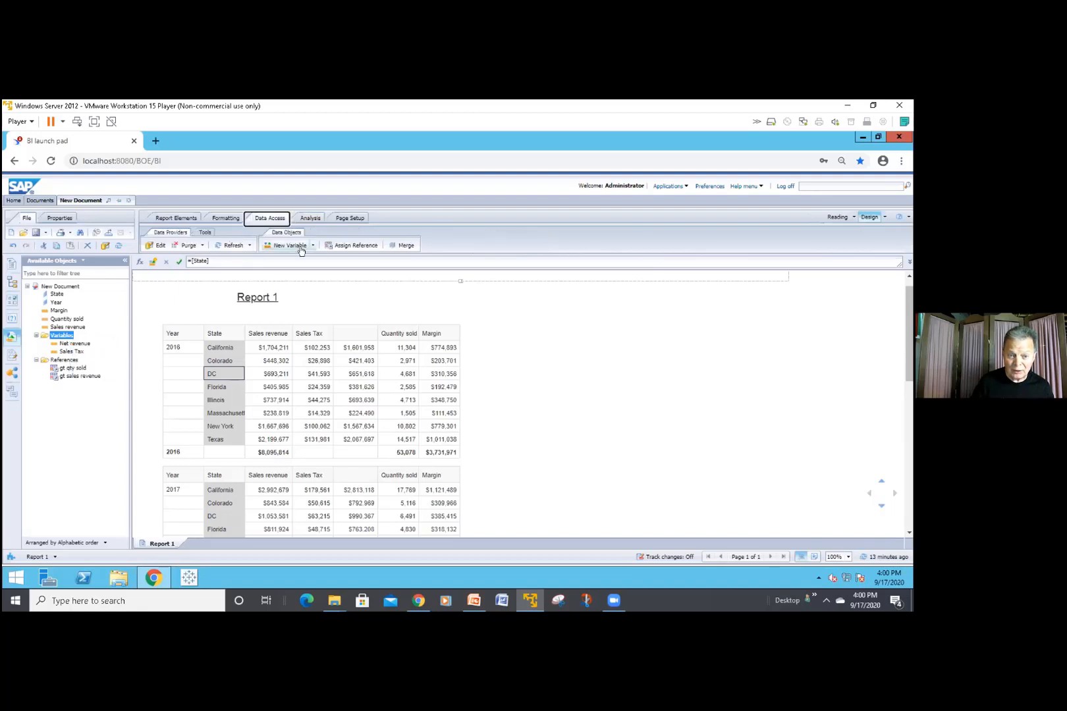
click(287, 245)
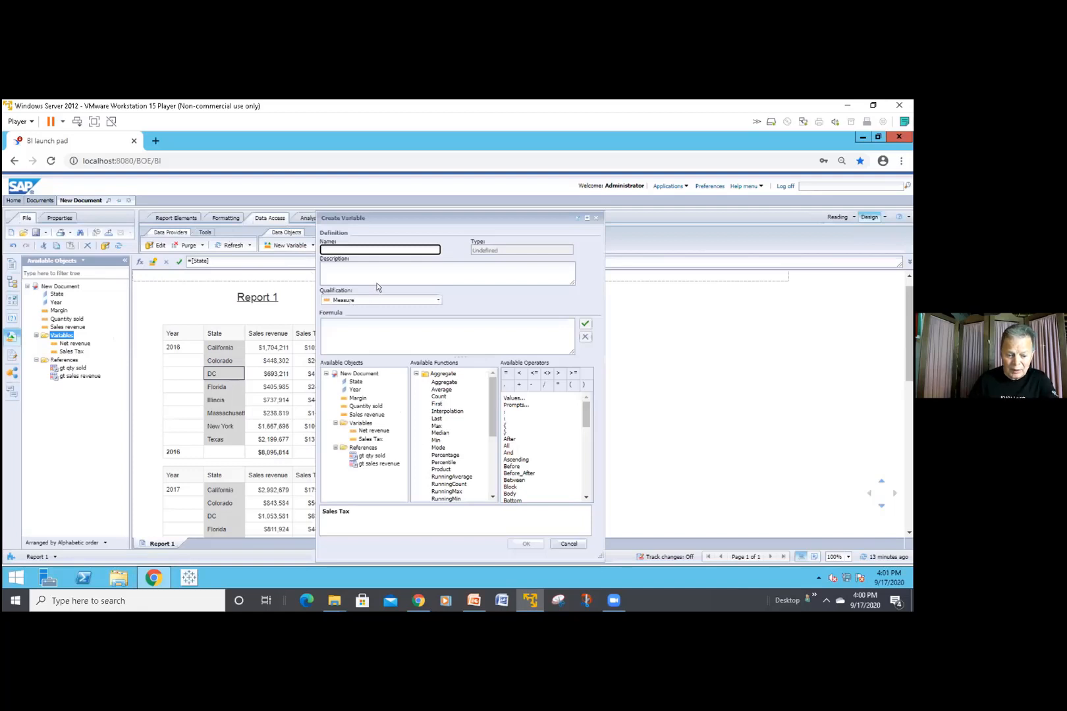
text(regio)
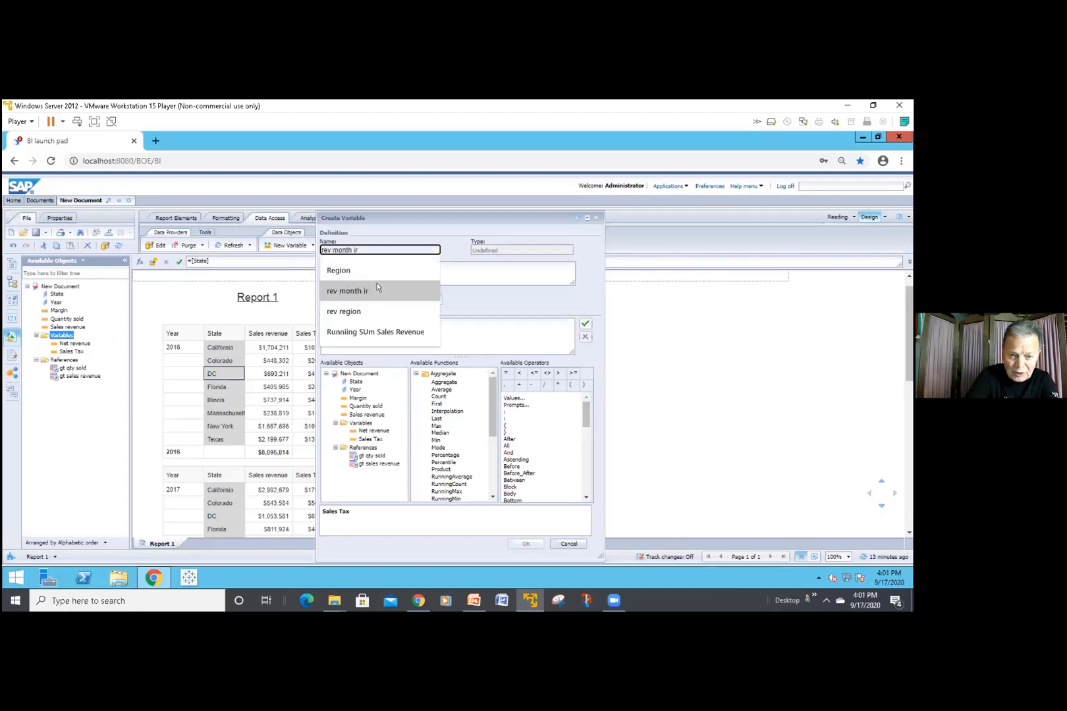
text(n)
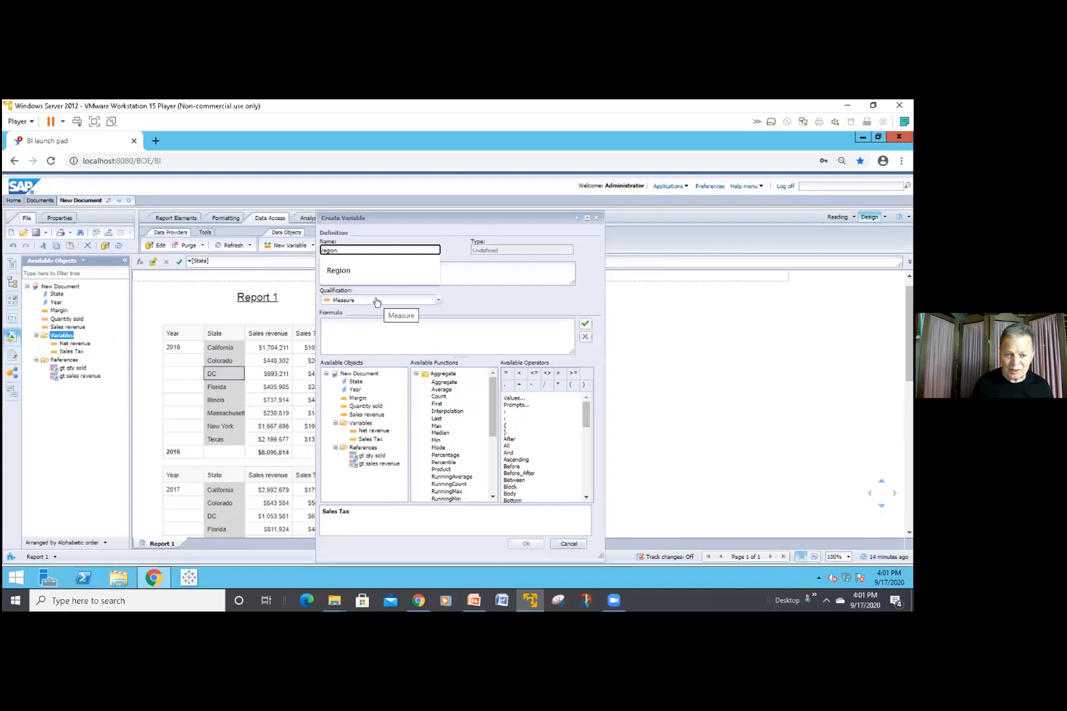
Qualify the region variable as a Dimension and begin its formula with =if
click(435, 302)
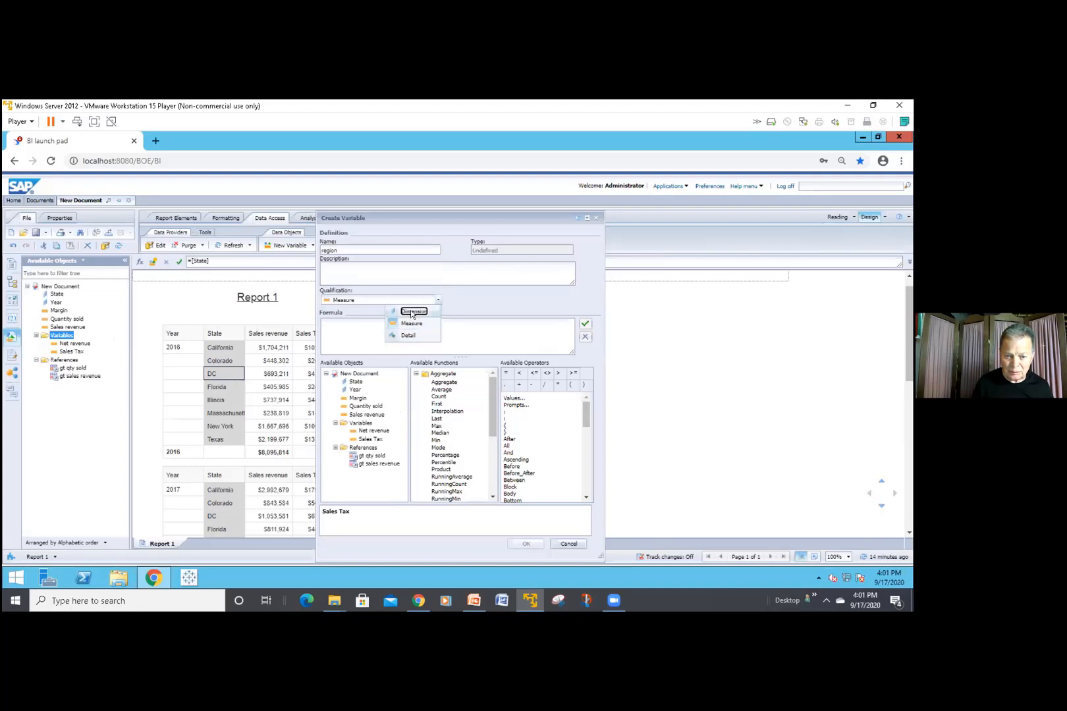
click(411, 312)
click(385, 326)
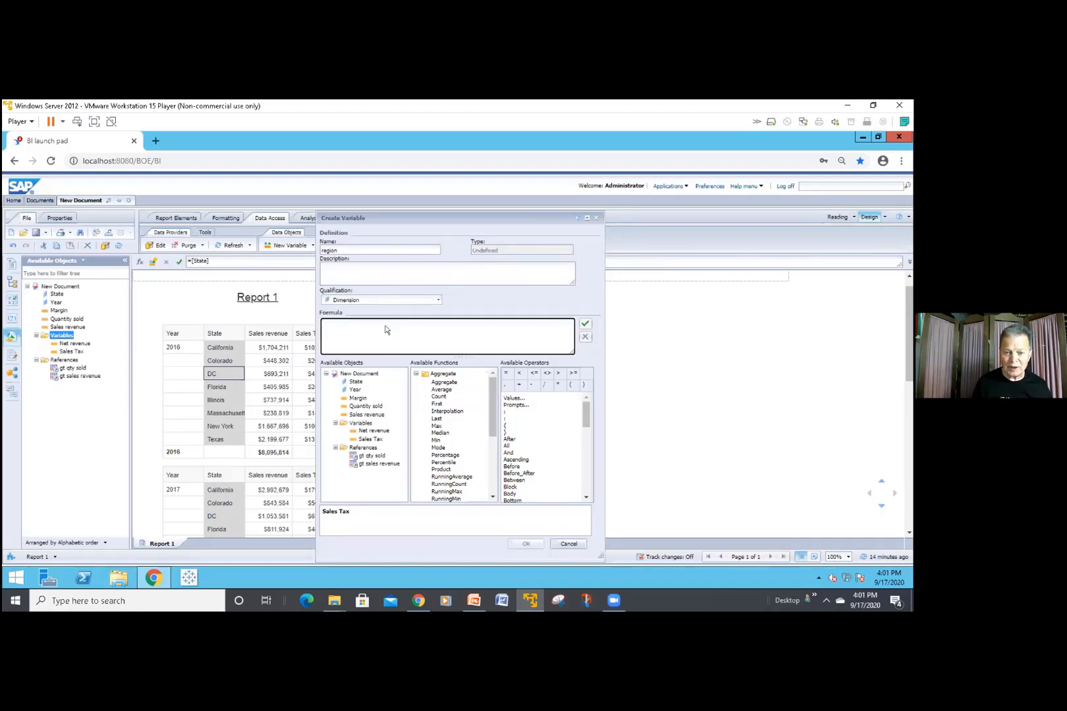
mouse_move(428, 218)
mouse_down()
mouse_move(434, 191)
mouse_move(433, 217)
mouse_move(448, 233)
mouse_move(437, 209)
mouse_up()
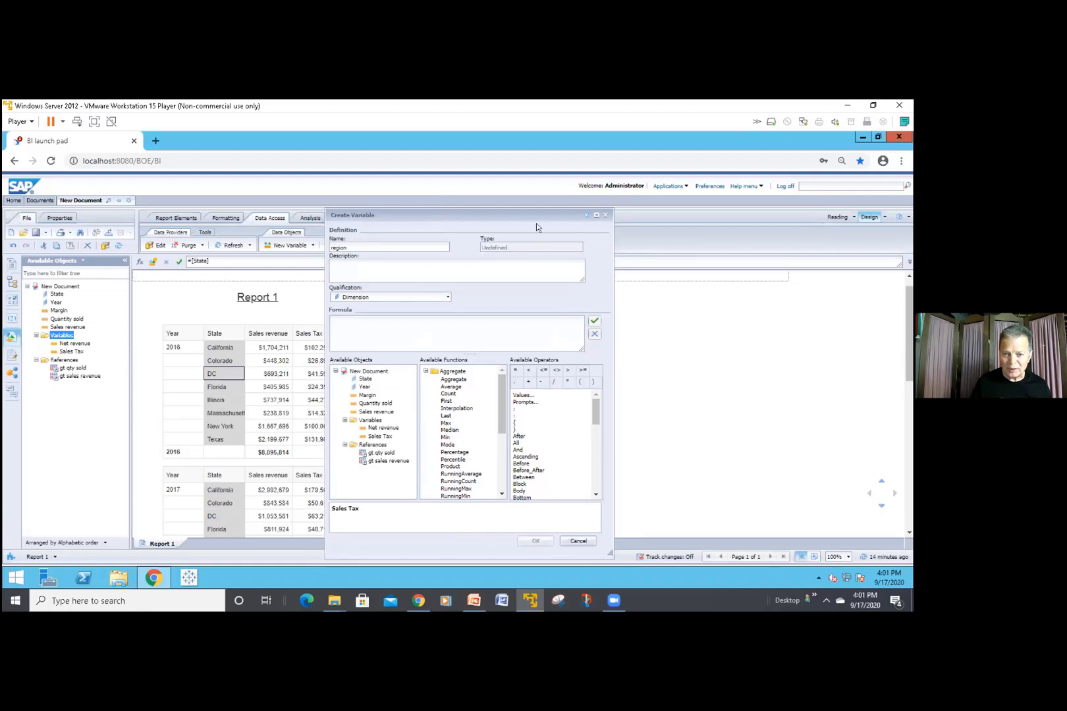
click(352, 318)
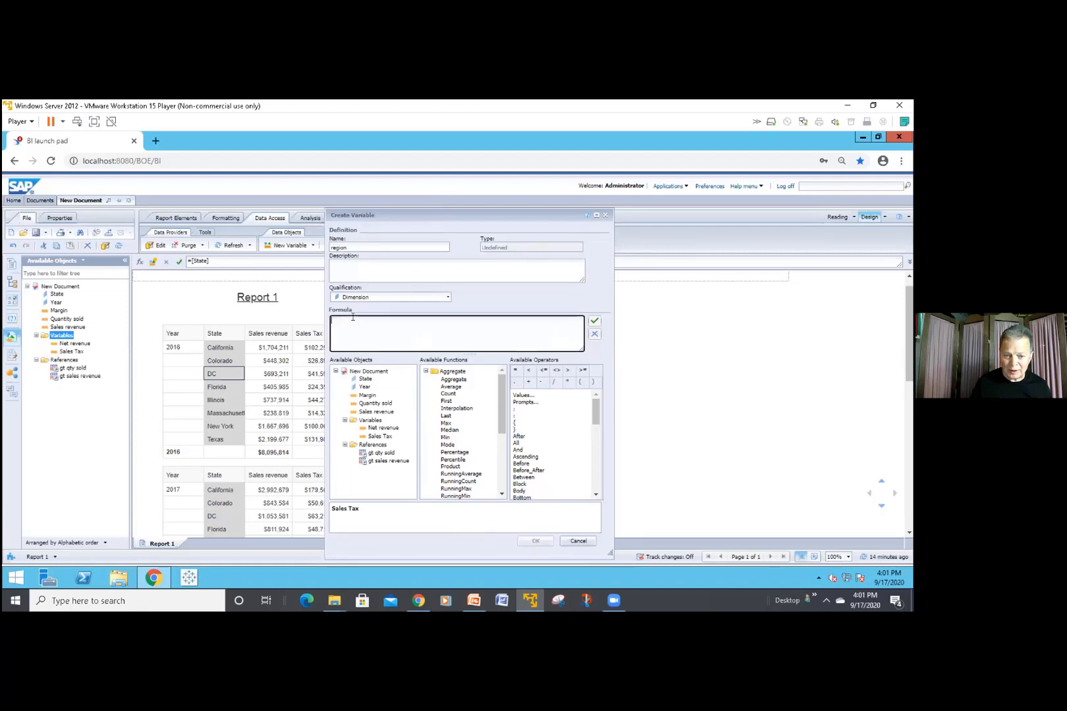
text(=)
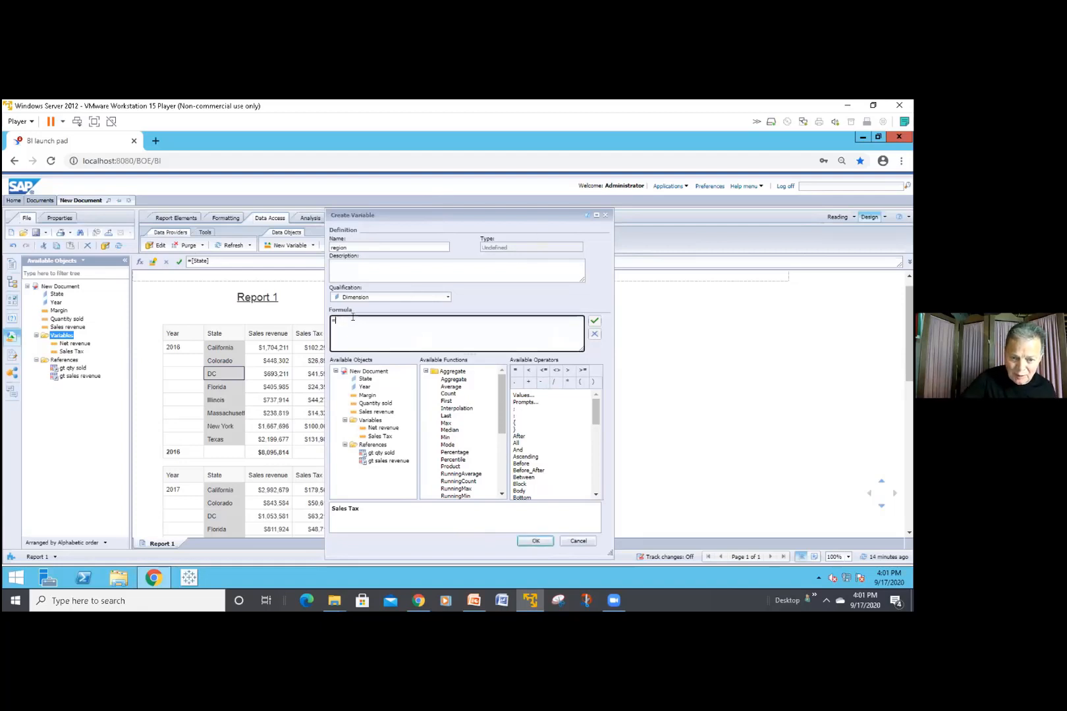
text(if)
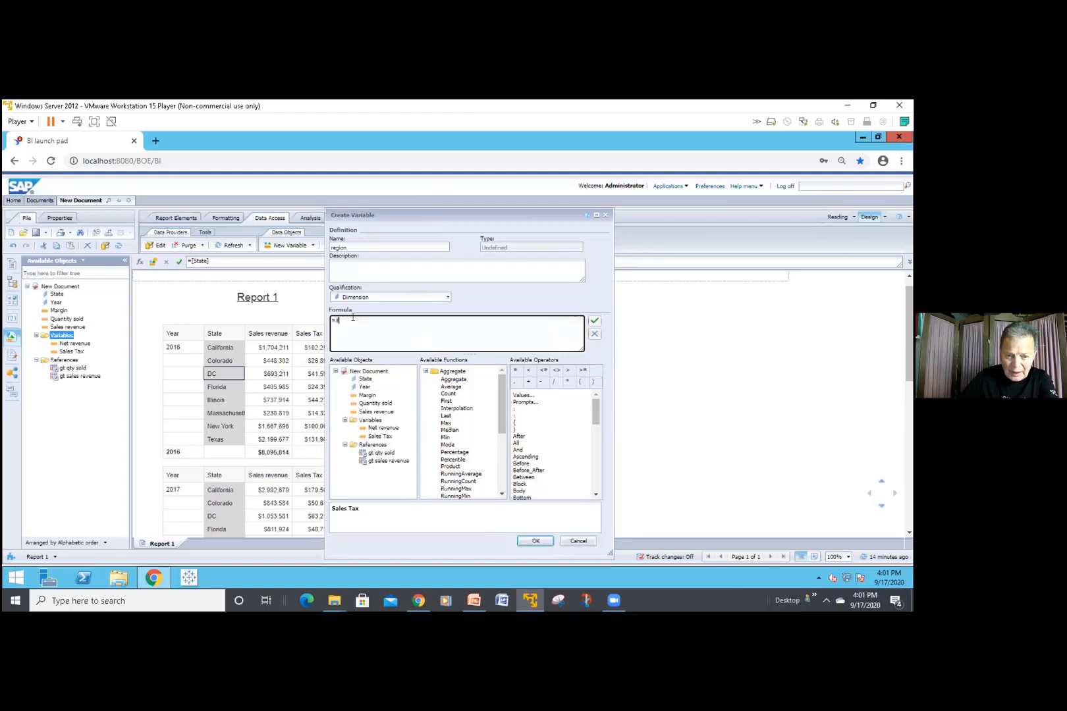
Find the If function in the Misc group of available functions and open its detailed help
click(425, 370)
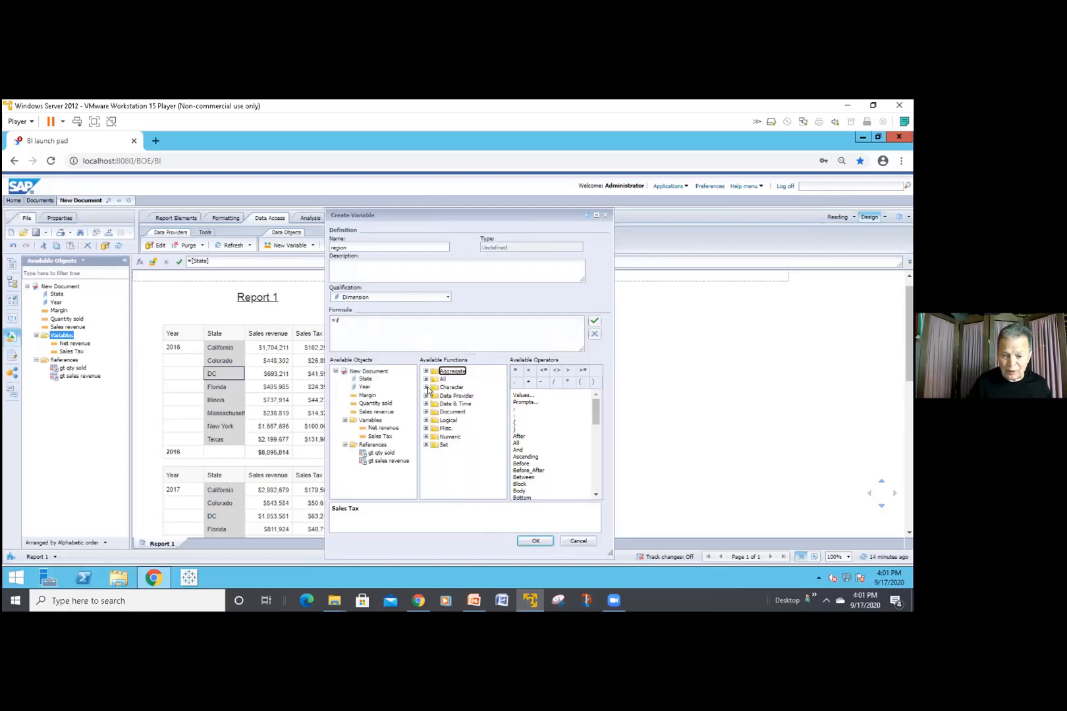
click(425, 428)
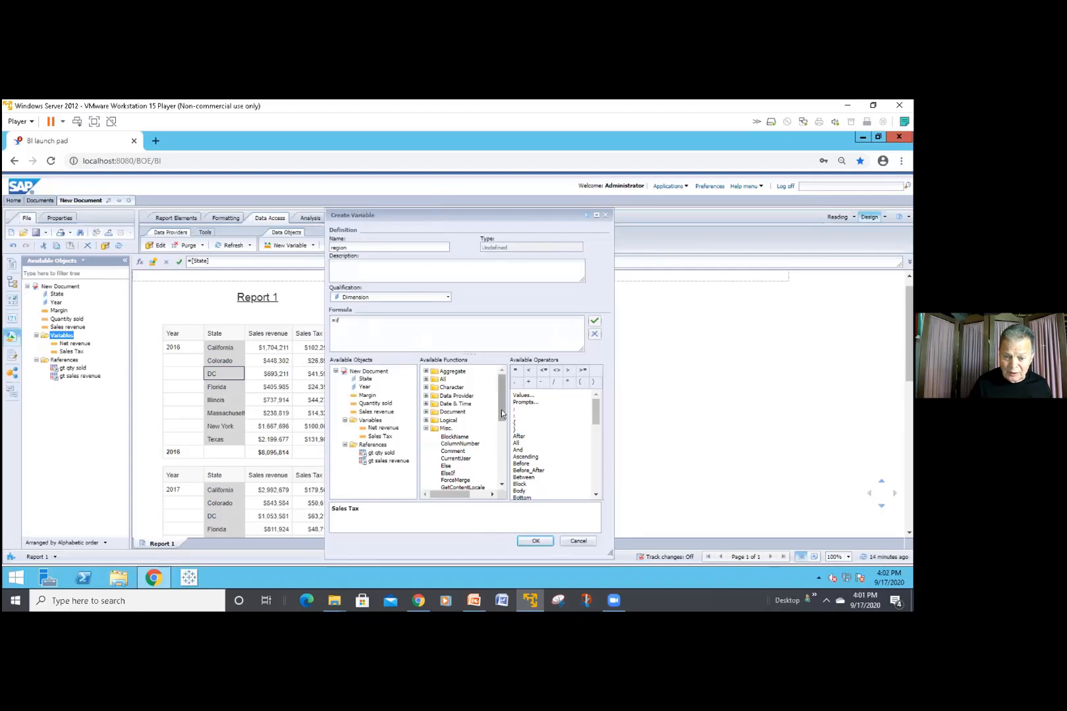
drag(501, 409, 499, 429)
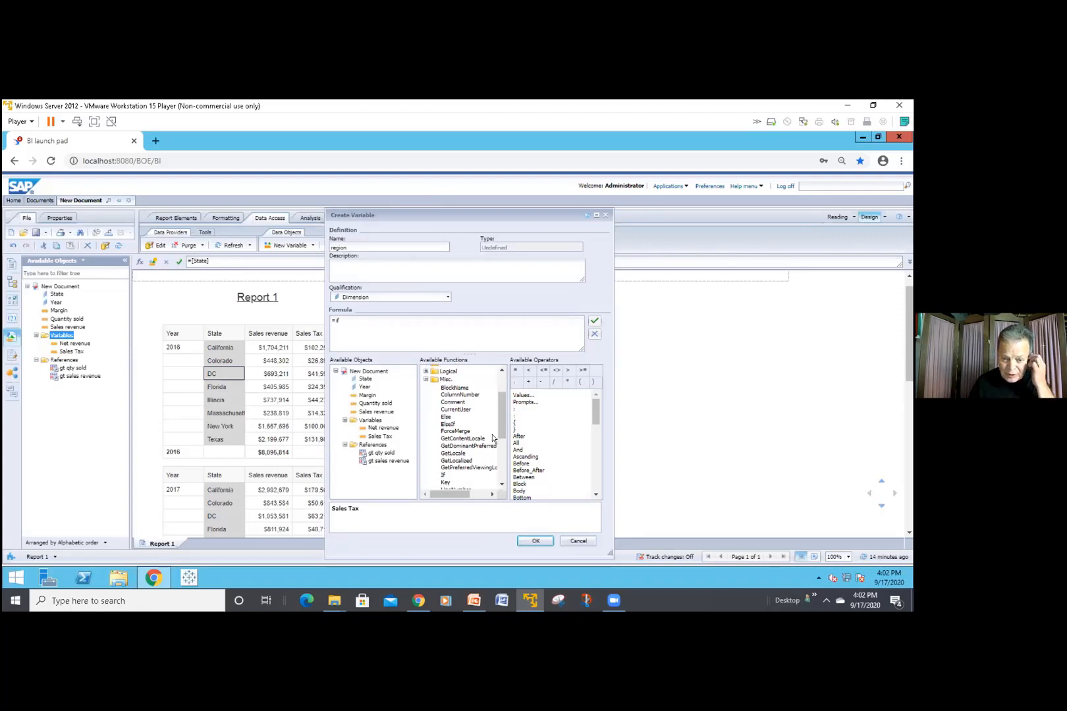
drag(499, 429, 499, 441)
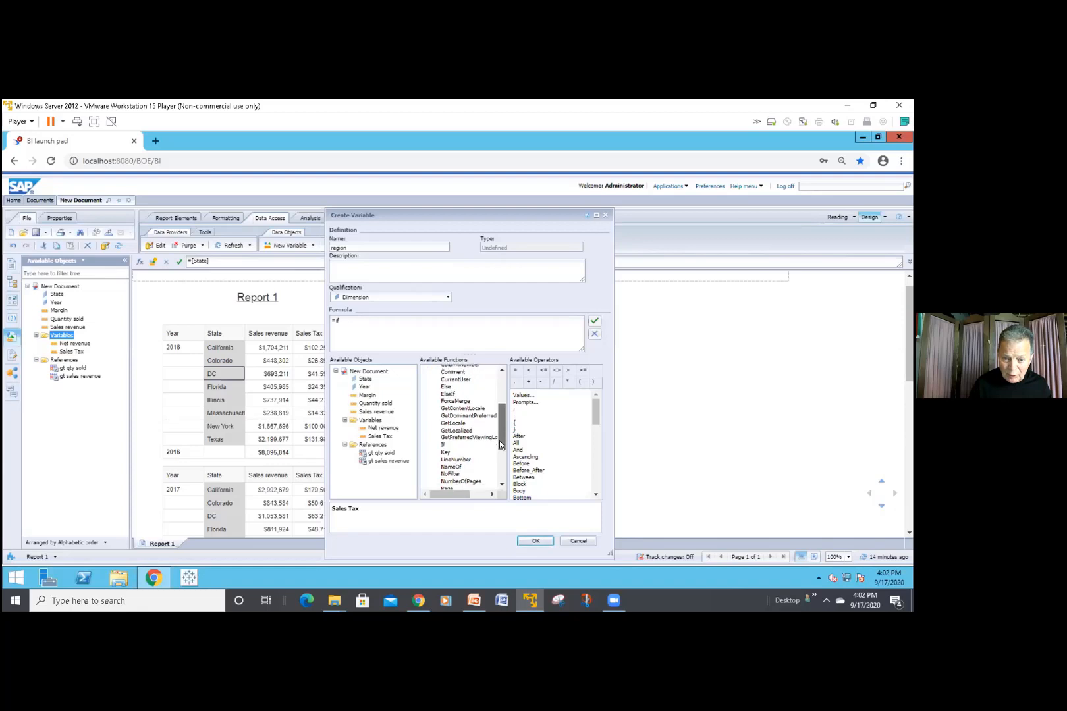
click(442, 446)
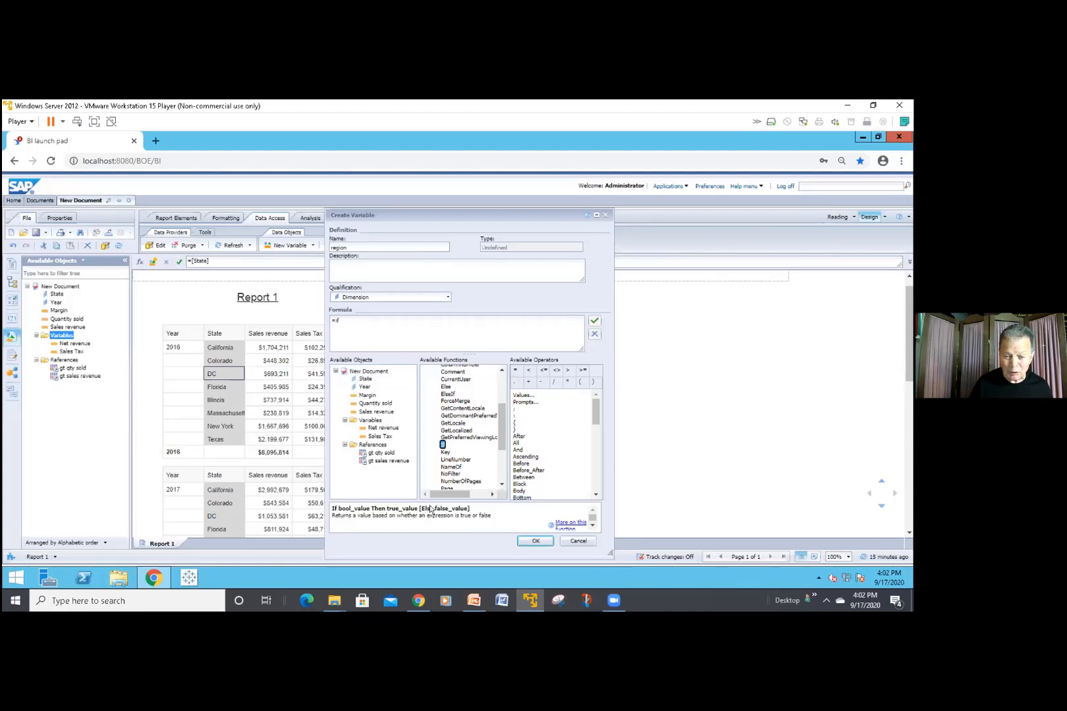
click(571, 521)
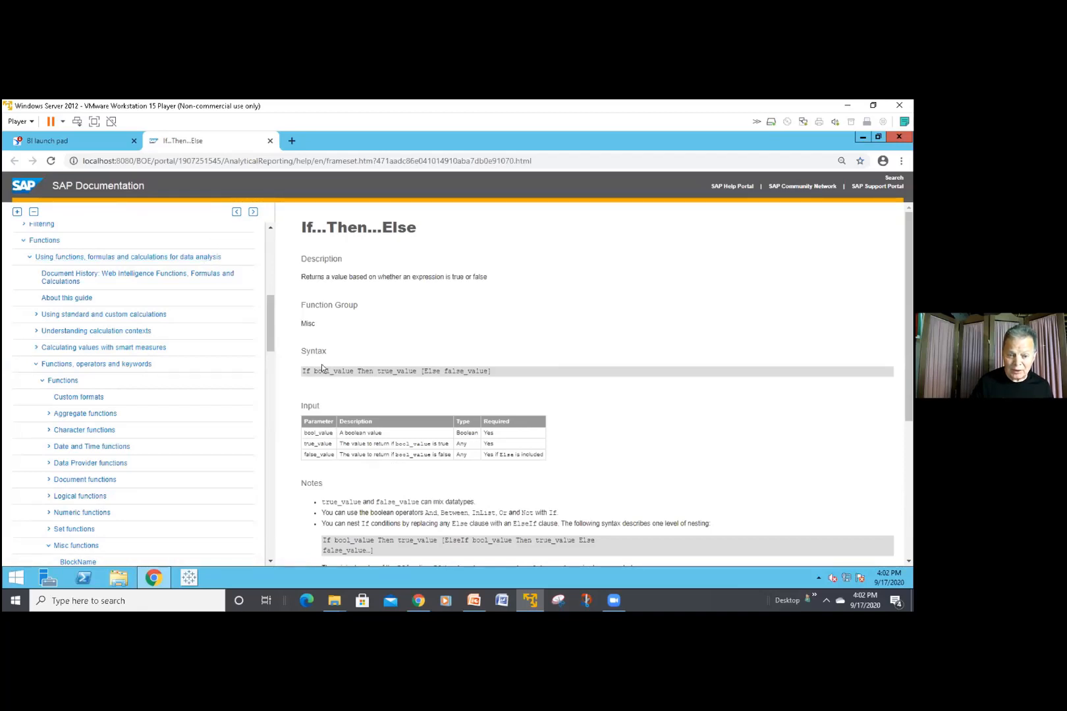
Read the syntax, notes and examples for If...Then...Else and the related If function, and close the documentation
scroll(350, 437, down, 2)
scroll(350, 435, down, 1)
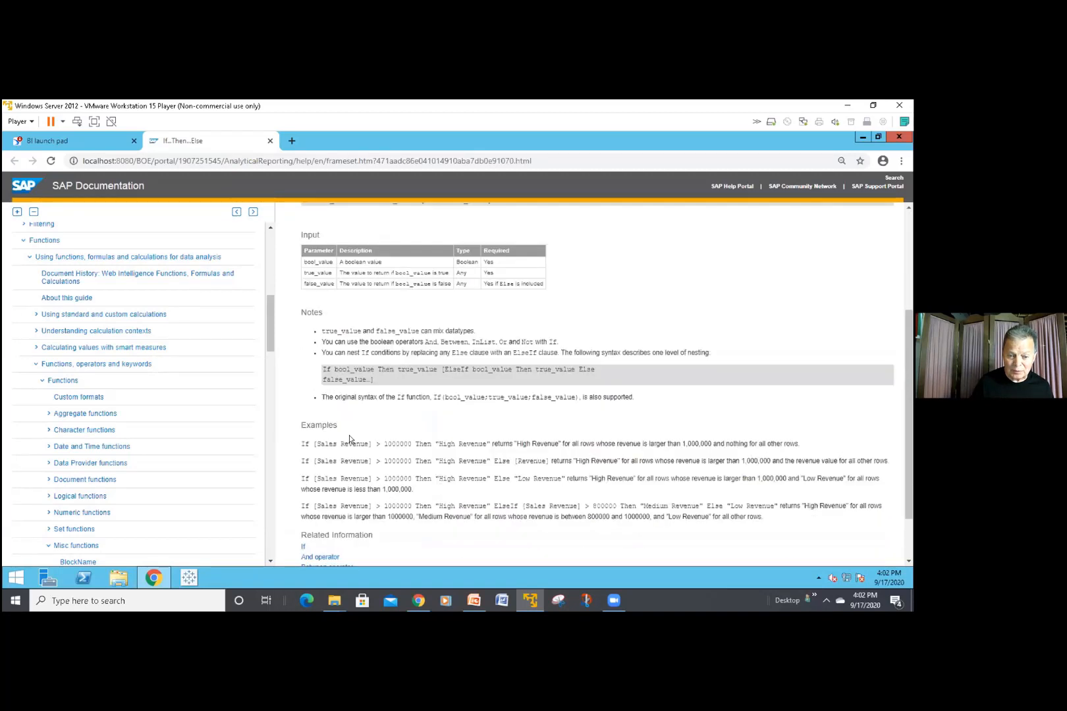
scroll(351, 434, up, 2)
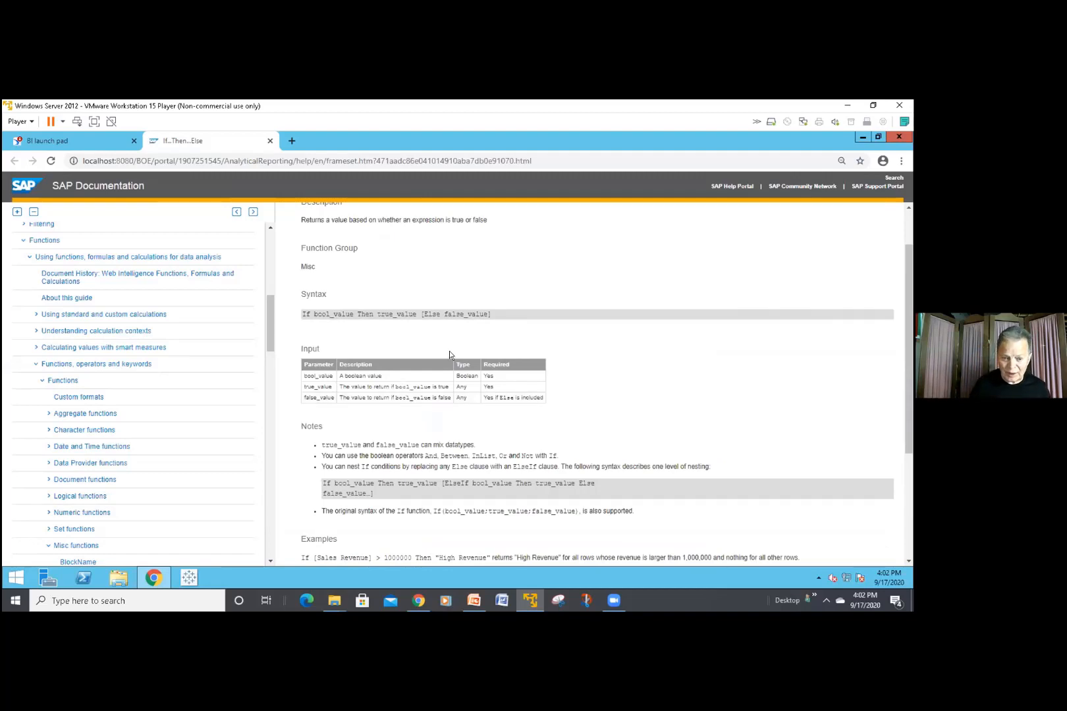
scroll(451, 361, down, 3)
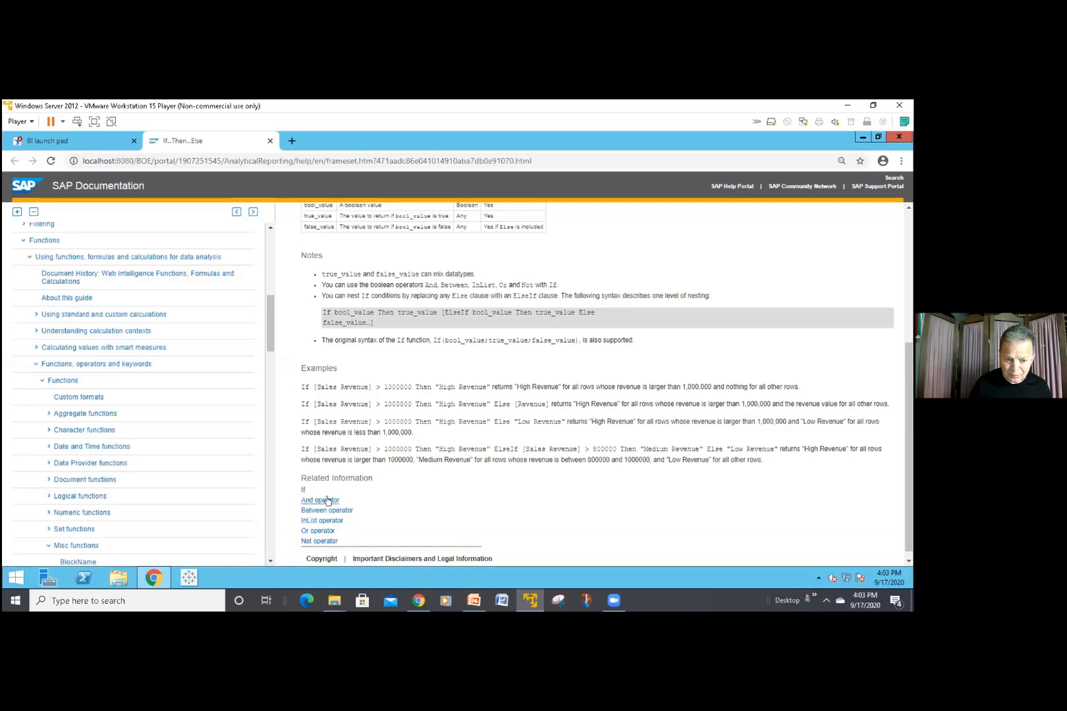
click(301, 488)
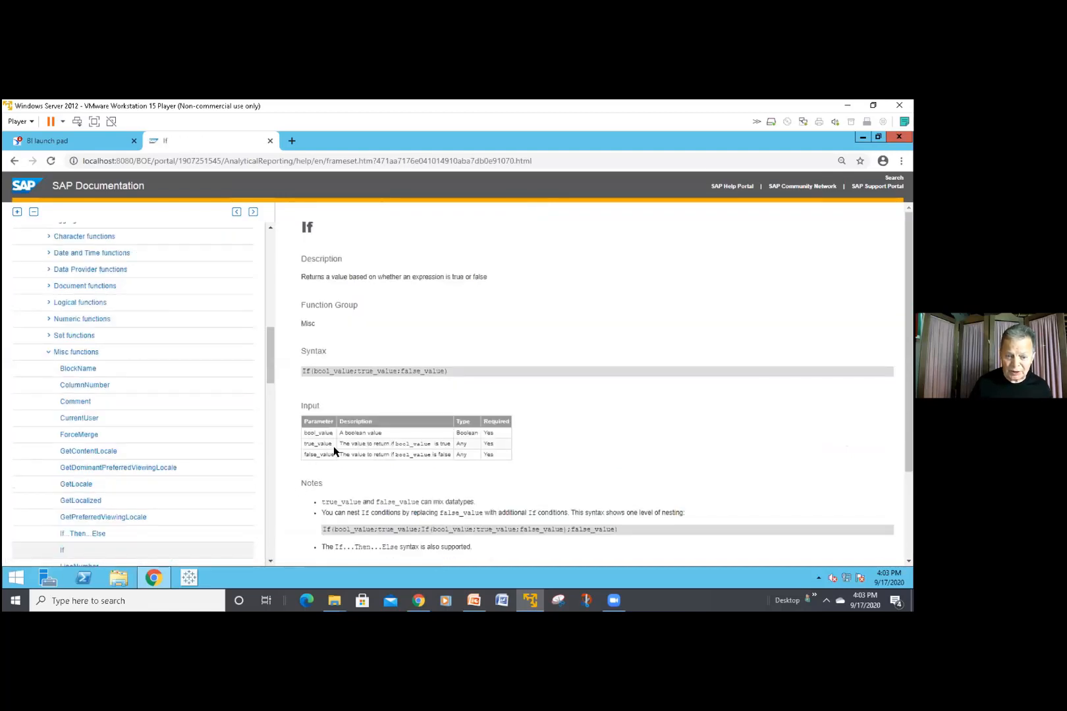
scroll(358, 479, down, 2)
scroll(358, 479, up, 2)
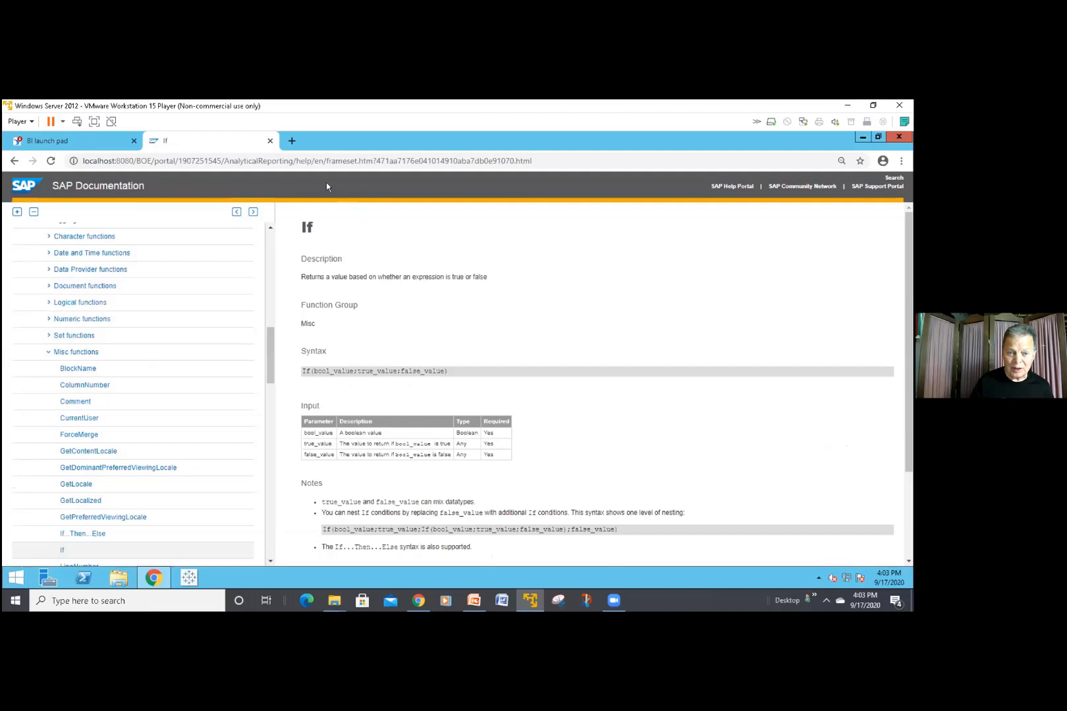
click(269, 141)
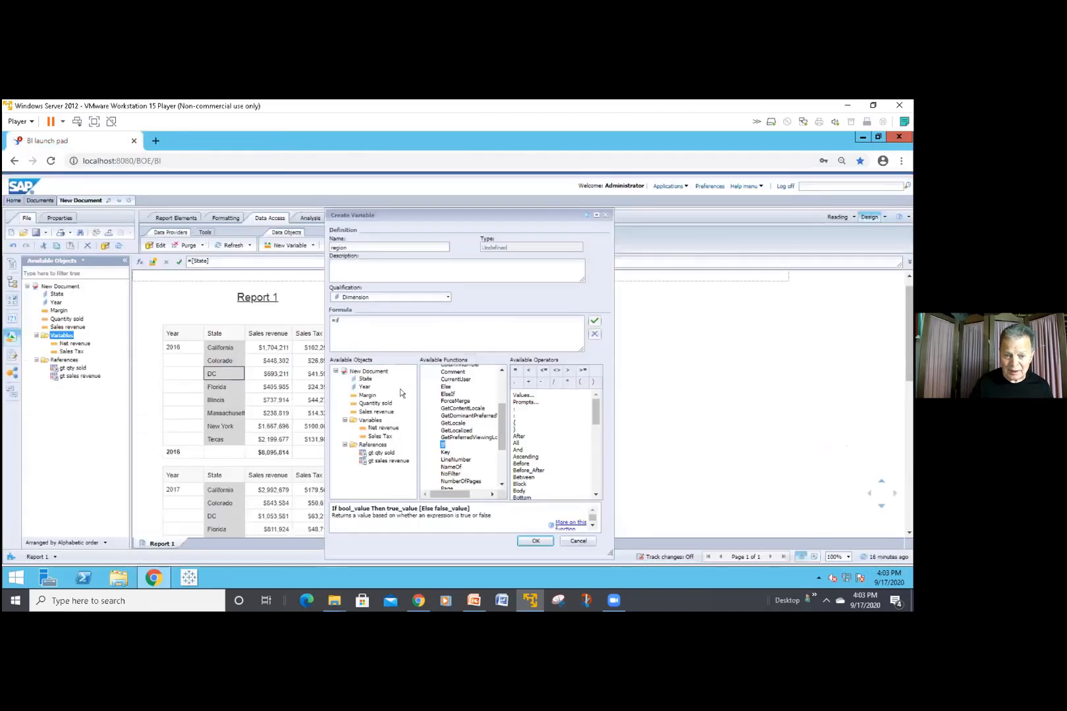
Extend the region formula after =if with the State object followed by the InList operator
click(382, 322)
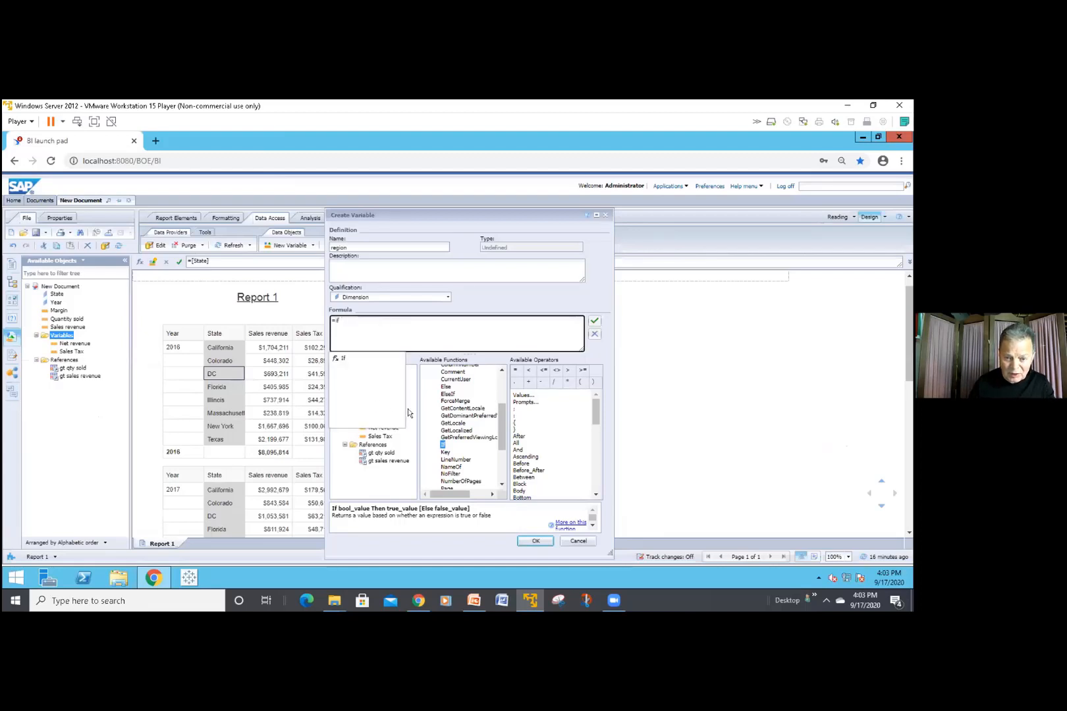
click(405, 430)
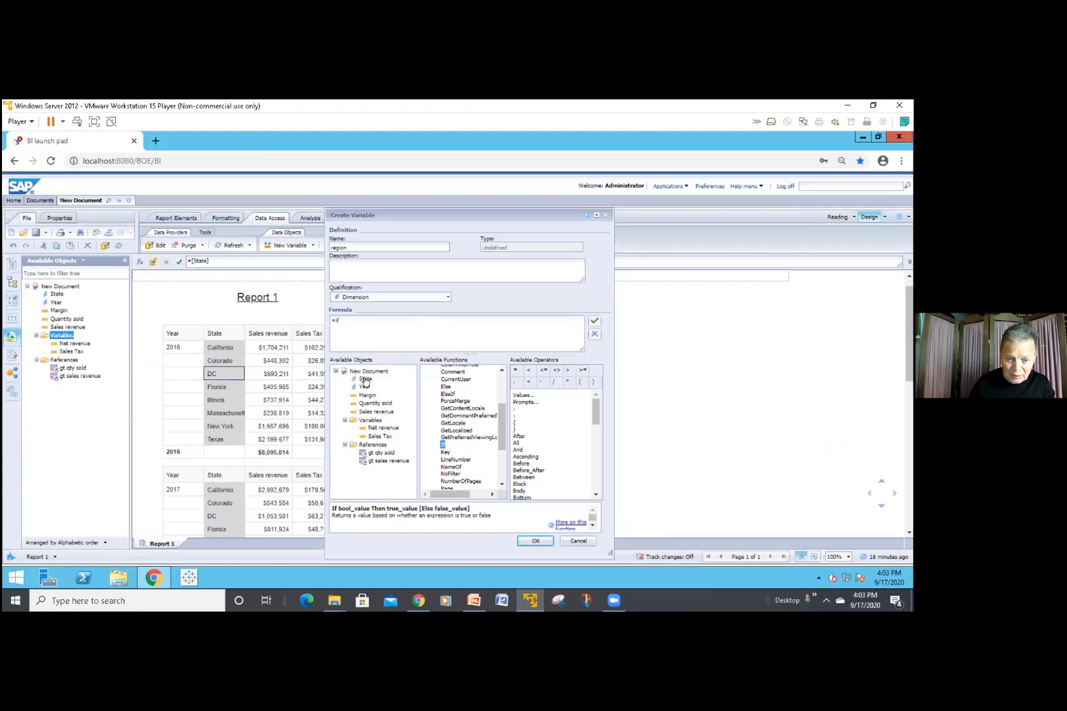
drag(365, 380, 399, 346)
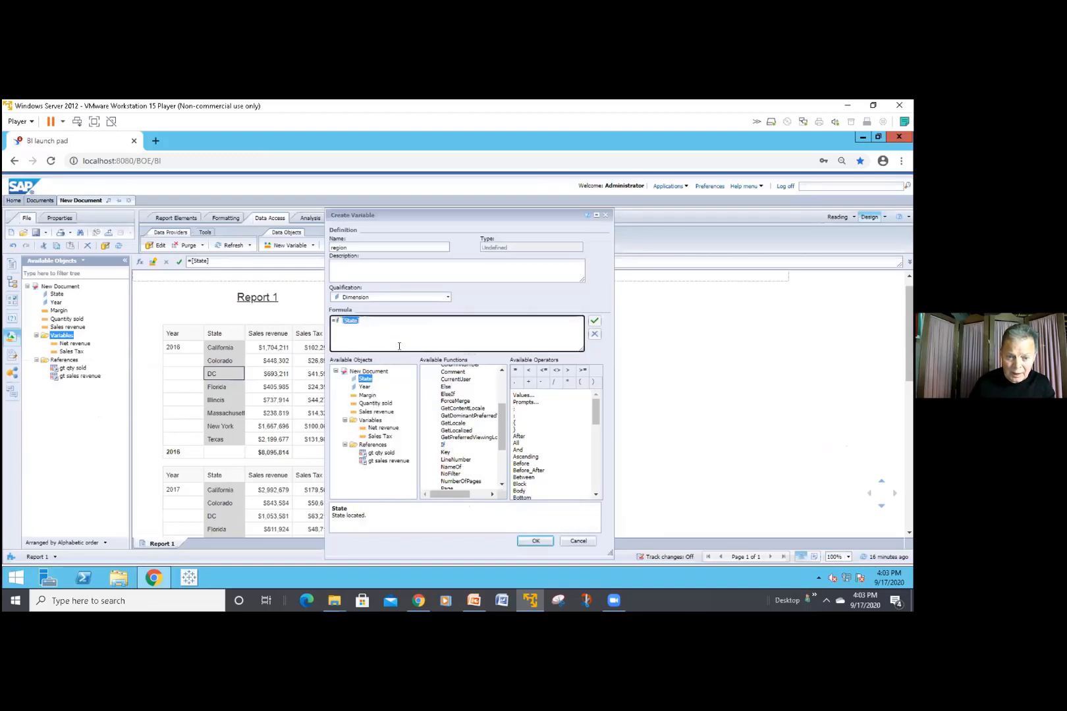
click(398, 328)
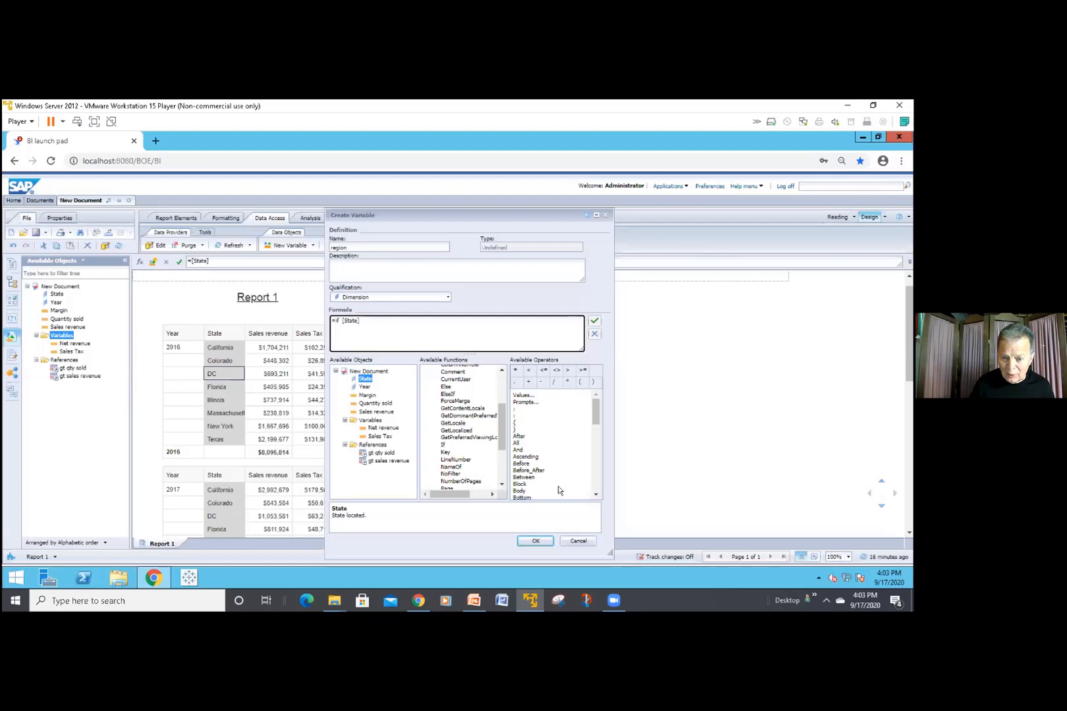
click(594, 496)
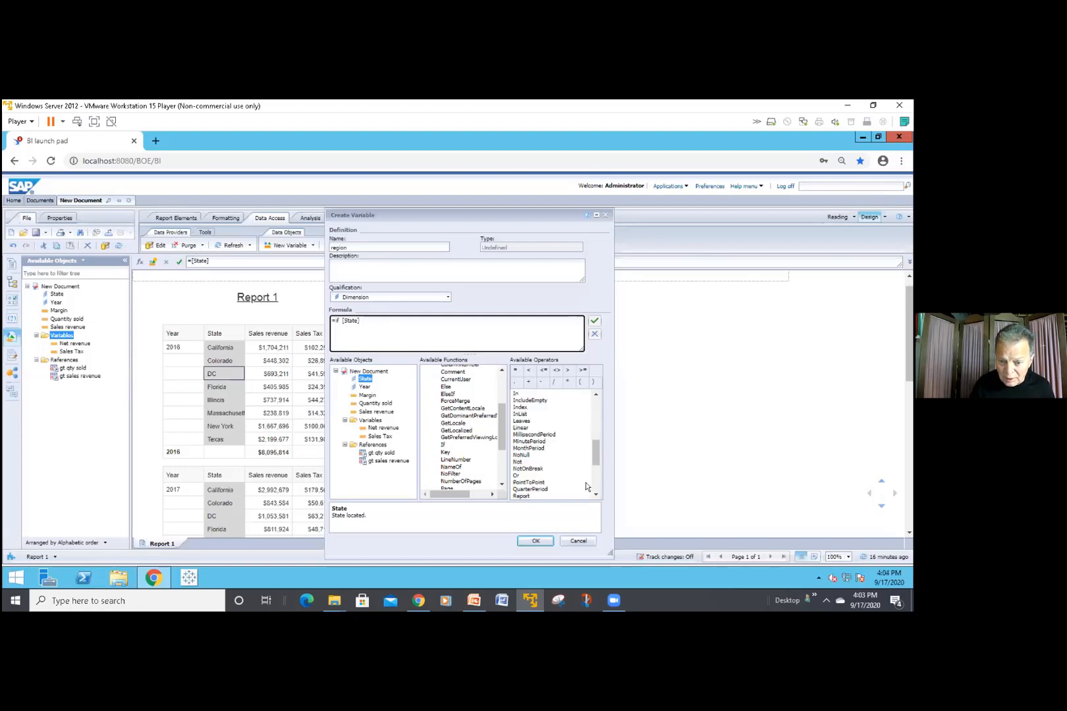
click(520, 414)
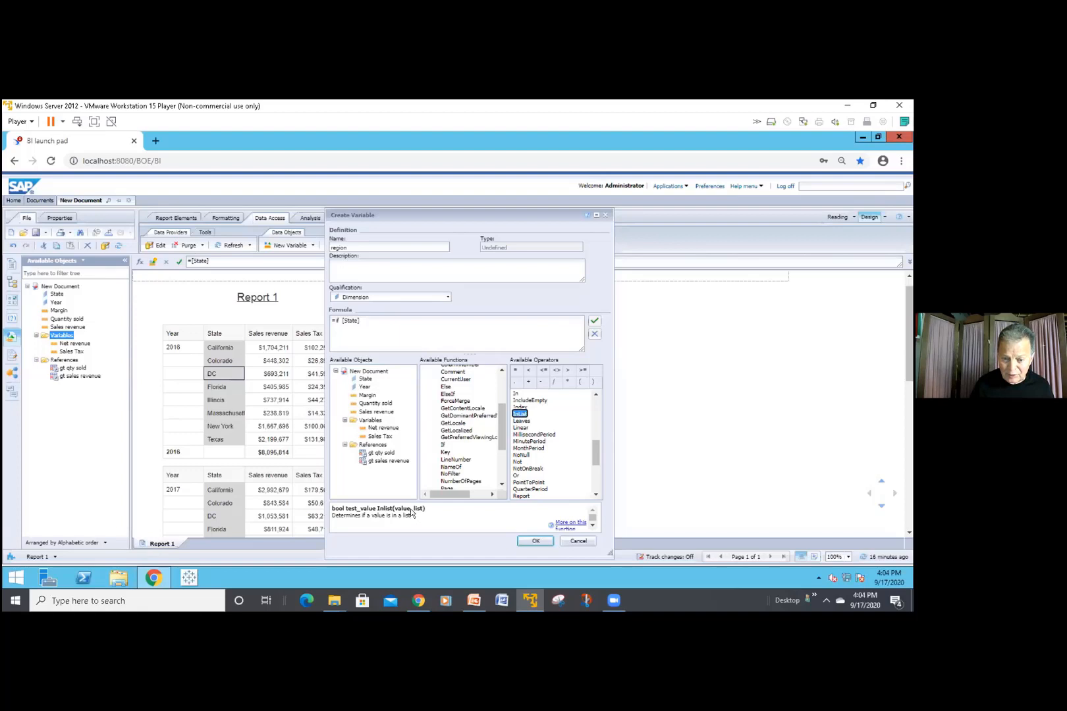
double_click(520, 413)
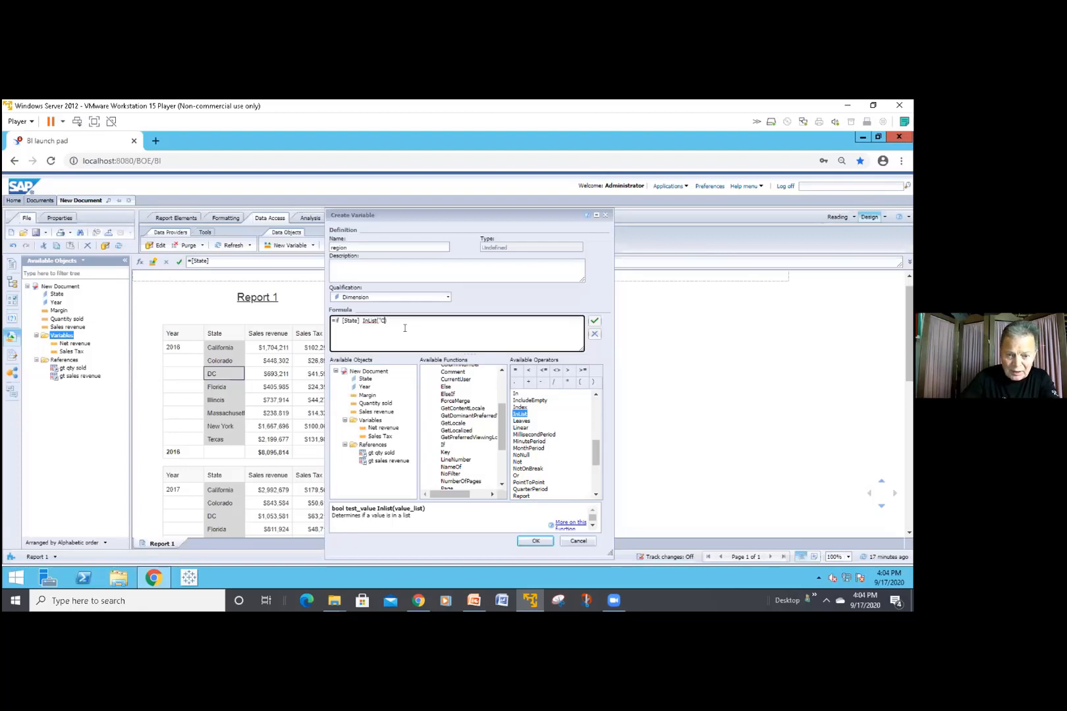
text(C)
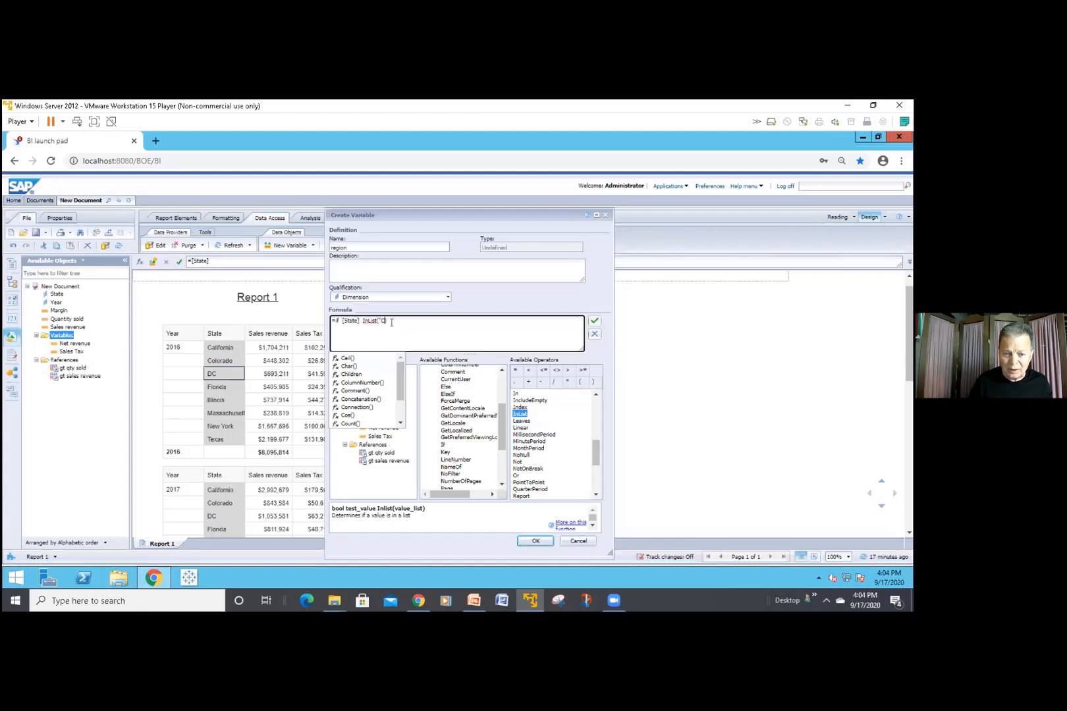
text("))
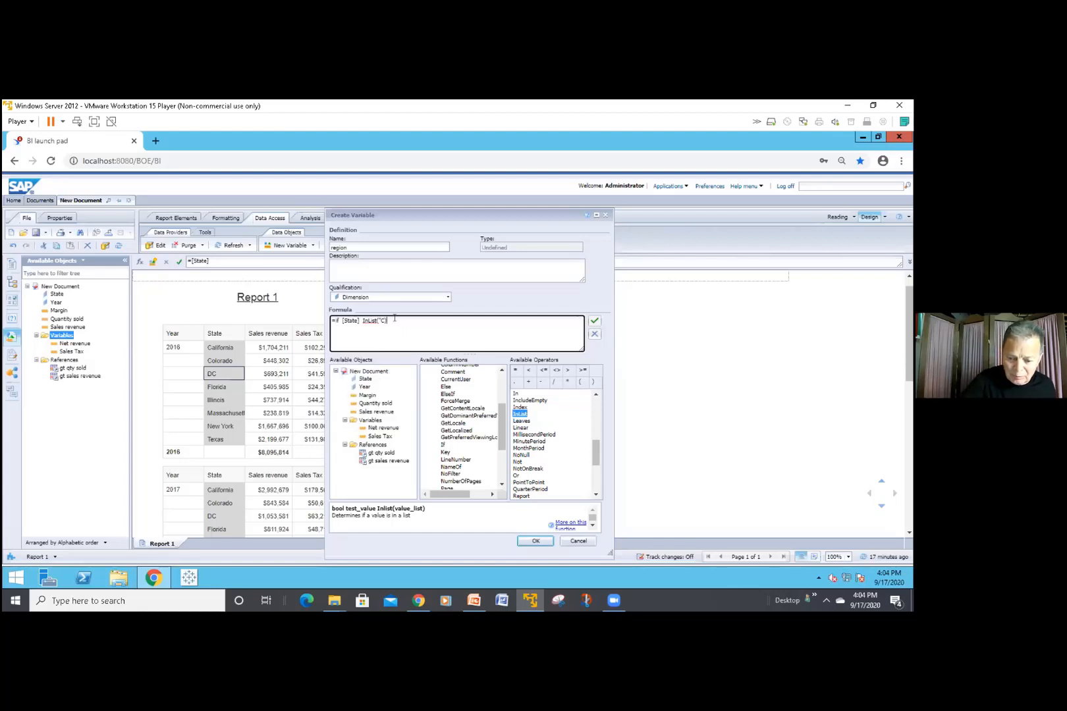
key(BackSpace)
key(BackSpace)
key(BackSpace)
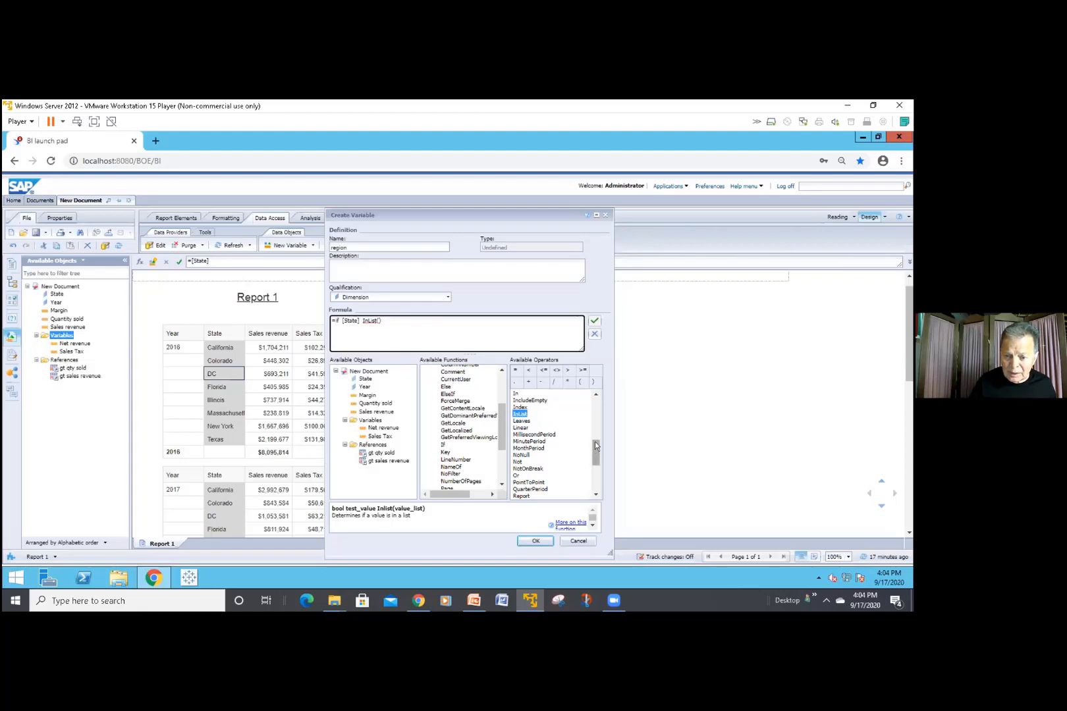
Fill the InList operator in the region formula with California and Colorado from the State object's list of values
drag(595, 451, 602, 394)
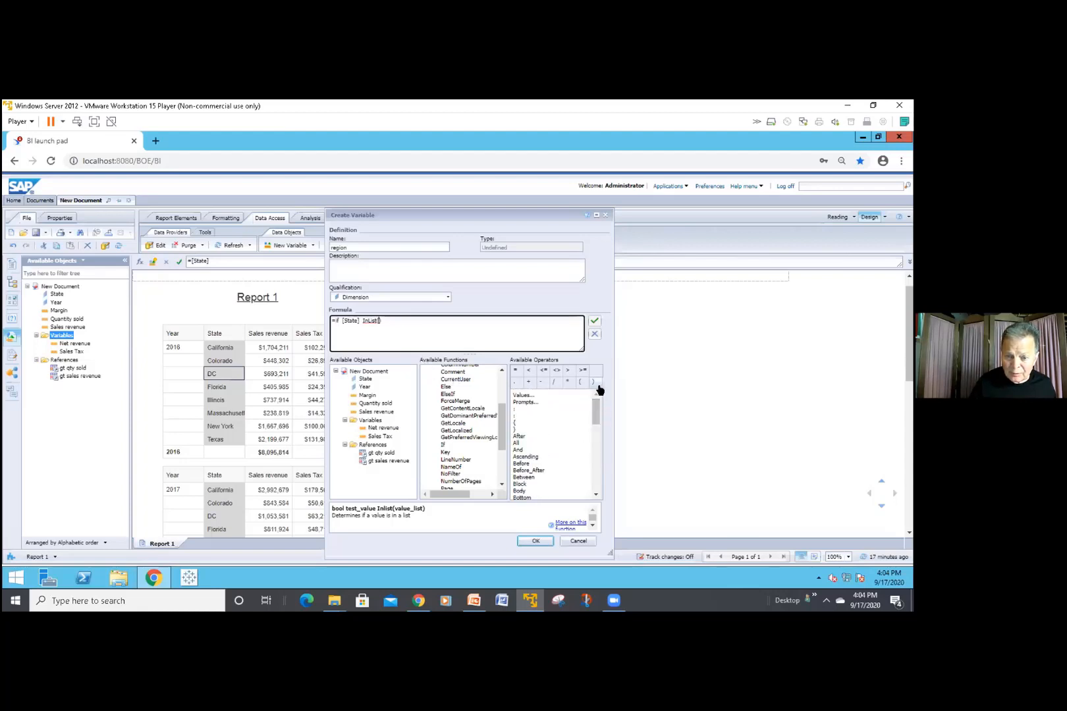
click(523, 395)
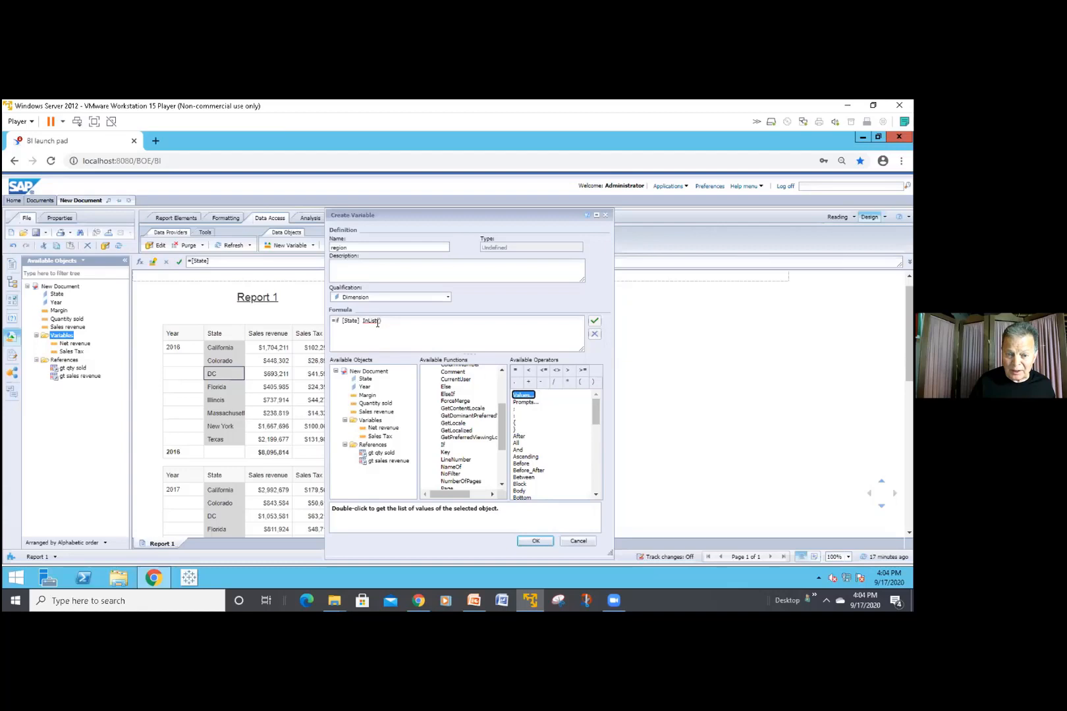
click(366, 378)
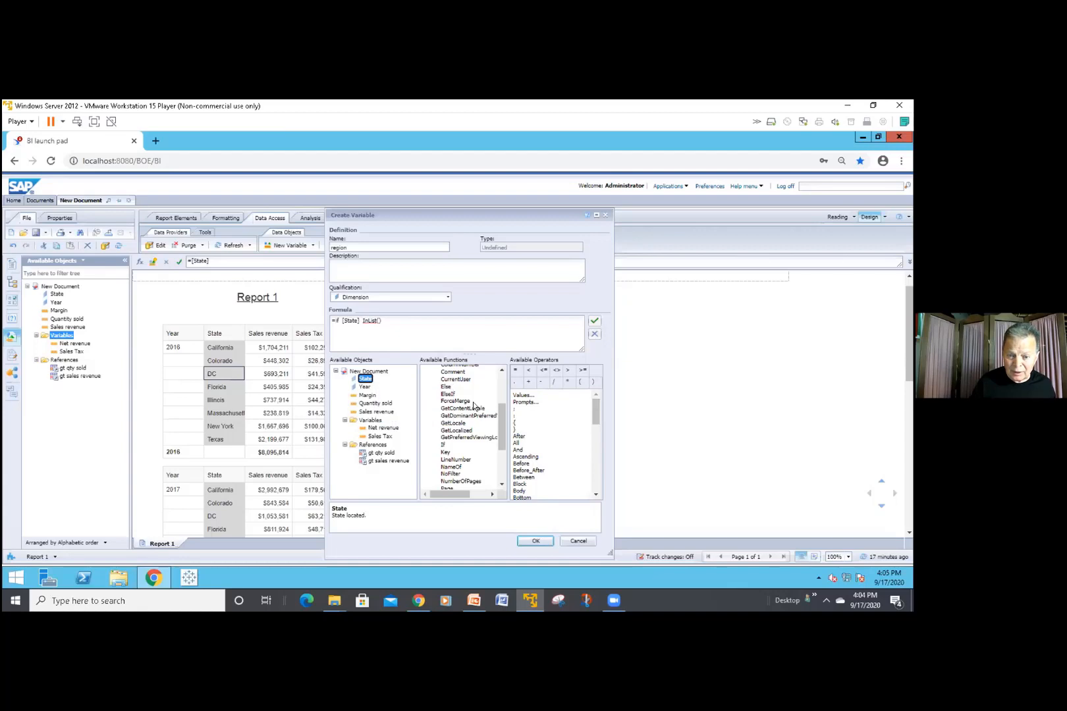
double_click(520, 396)
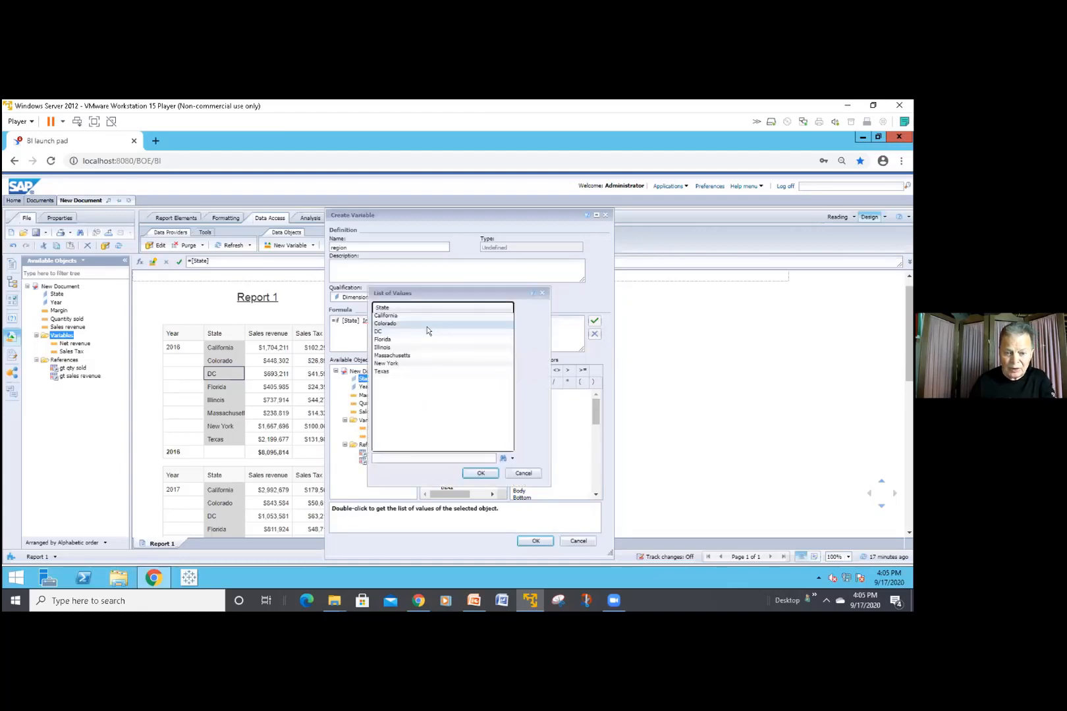
click(404, 316)
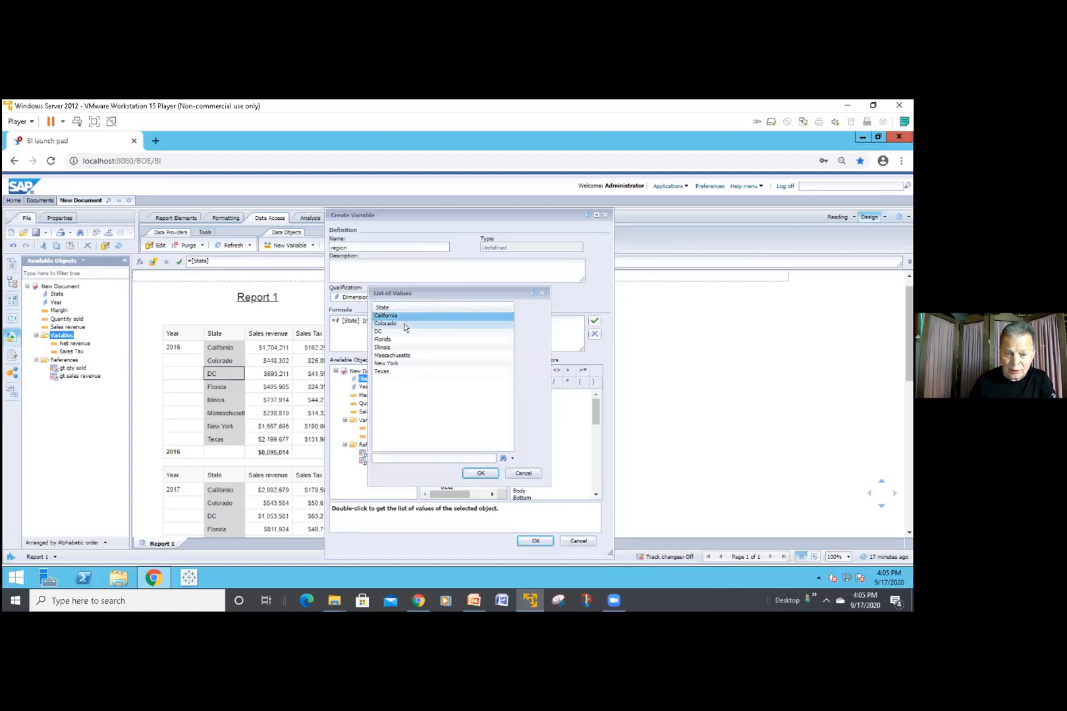
ctrl+click(404, 324)
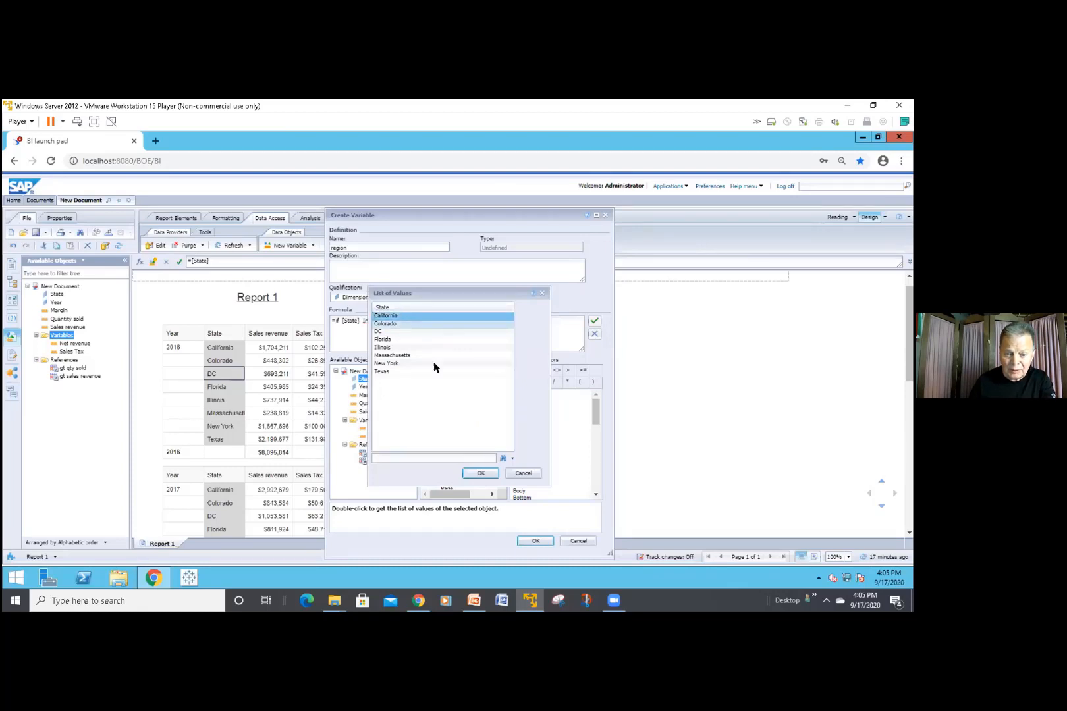
click(481, 473)
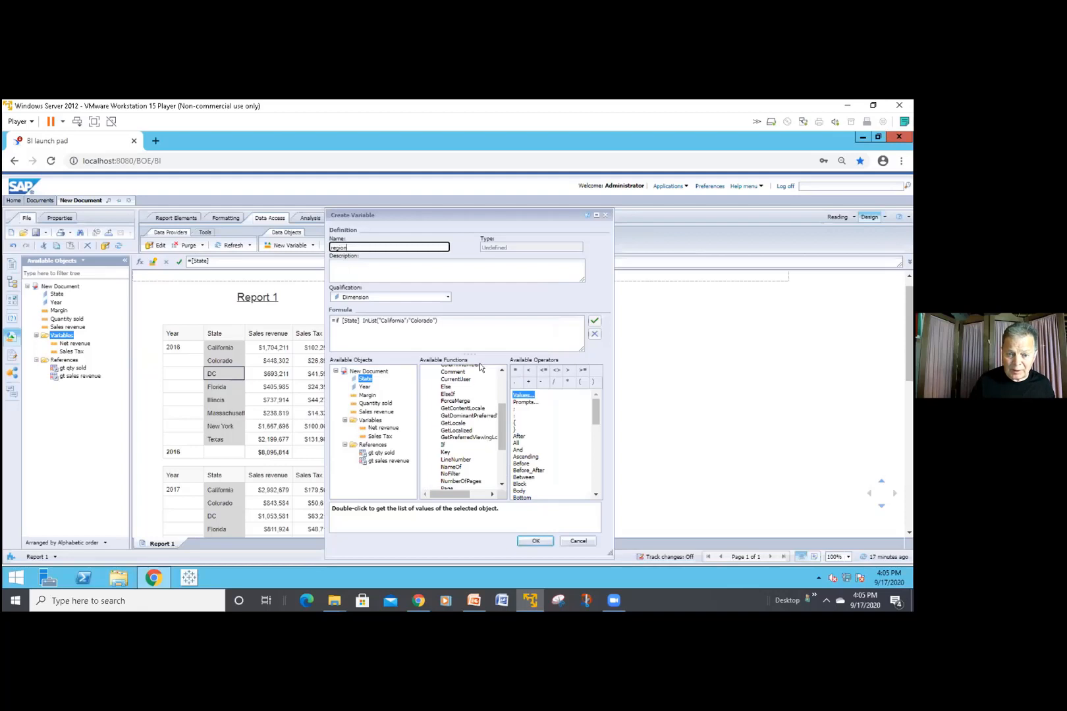
Complete the region formula with then "West", validate it and save the variable
click(474, 320)
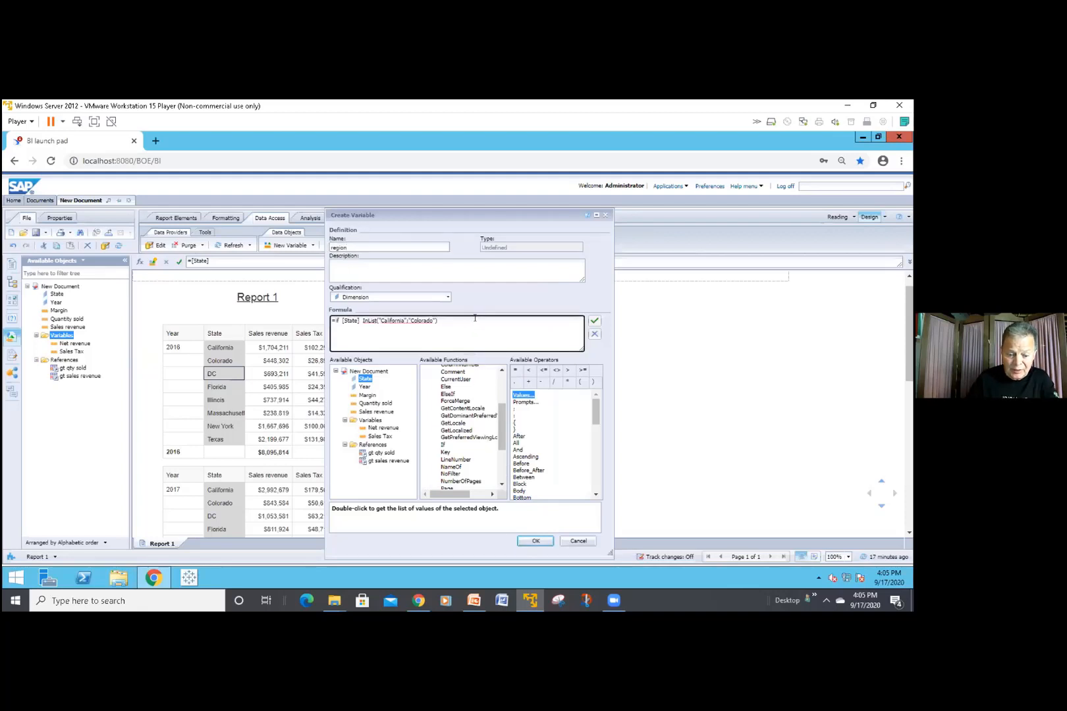
text(the)
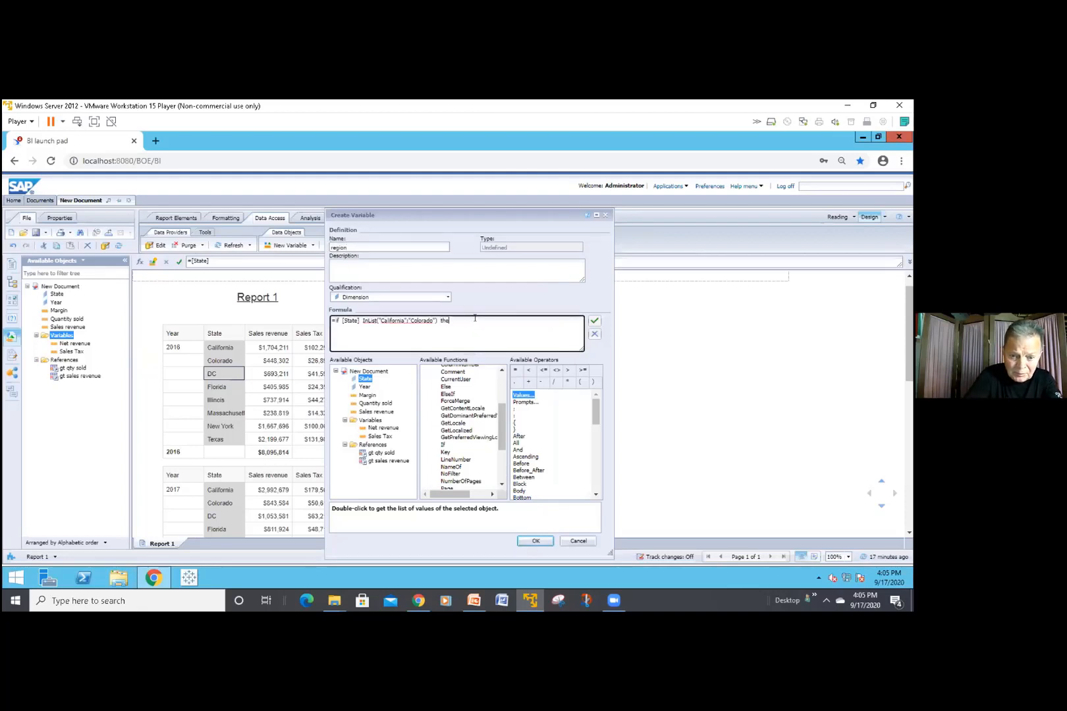
text(n "W)
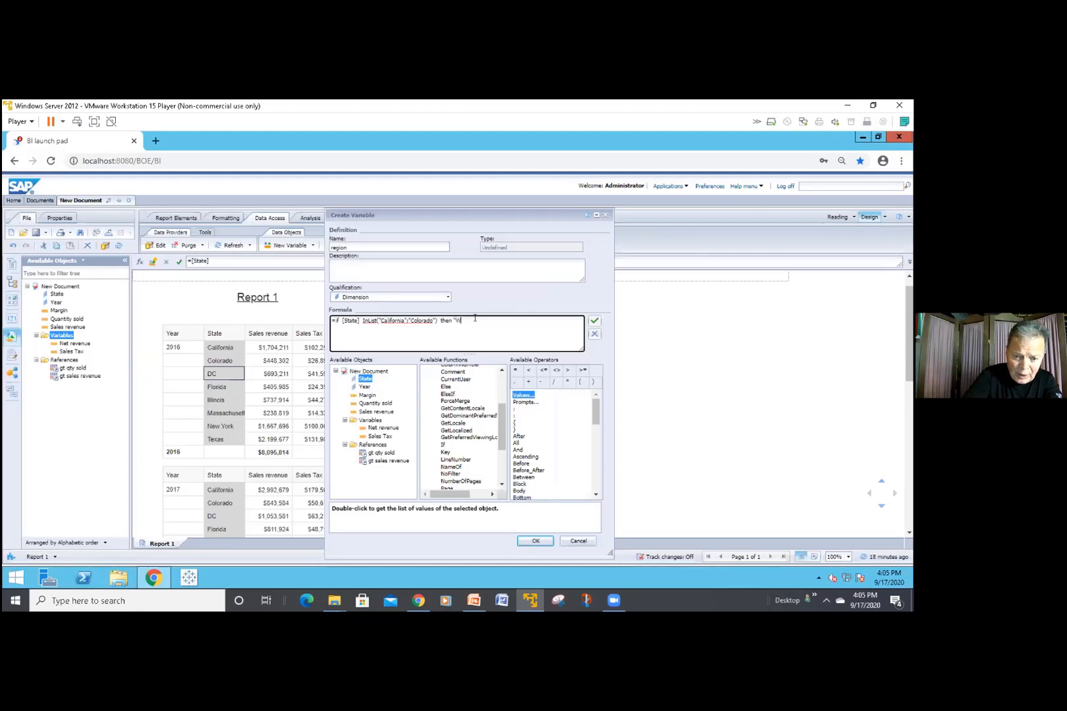
text(est")
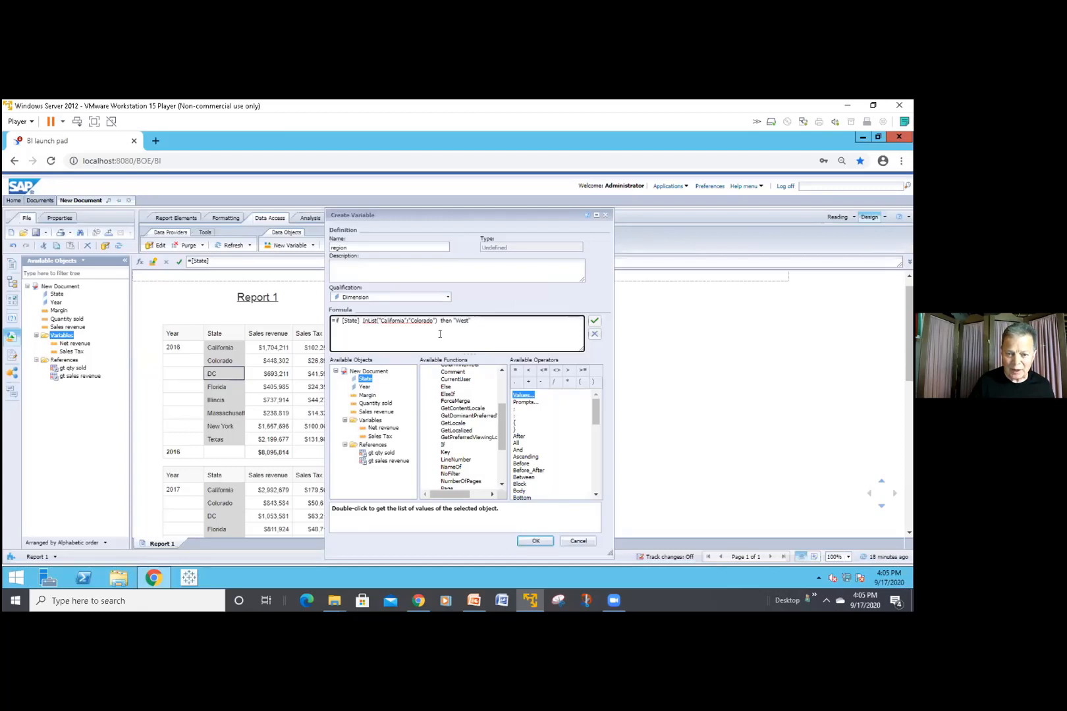
click(592, 322)
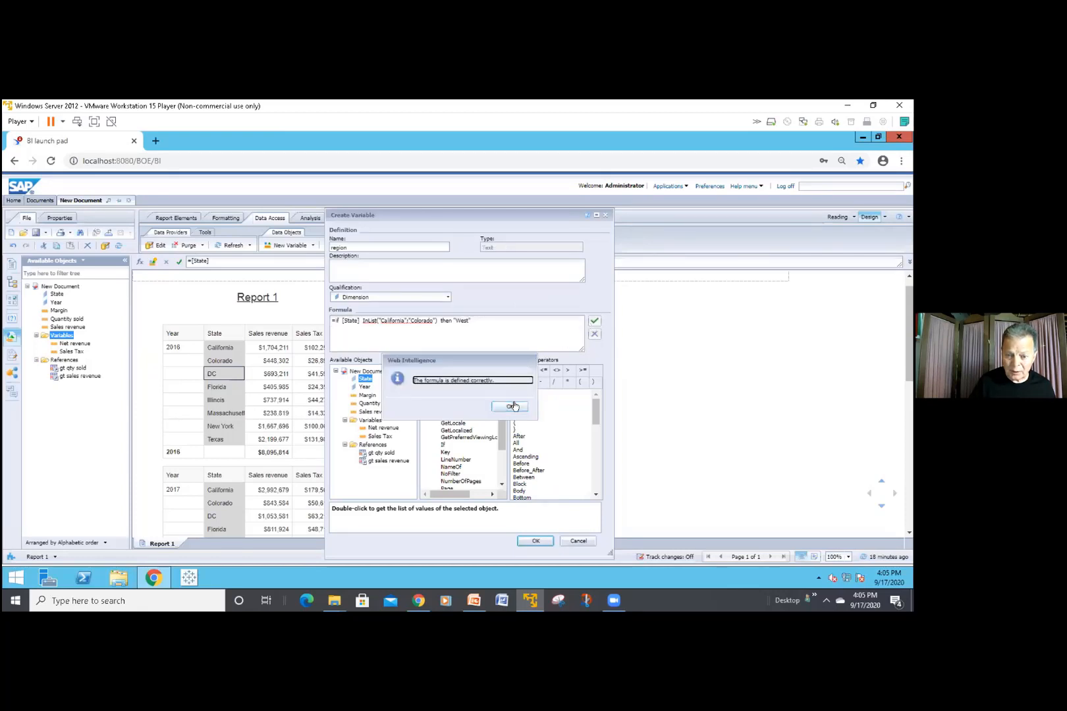
click(513, 406)
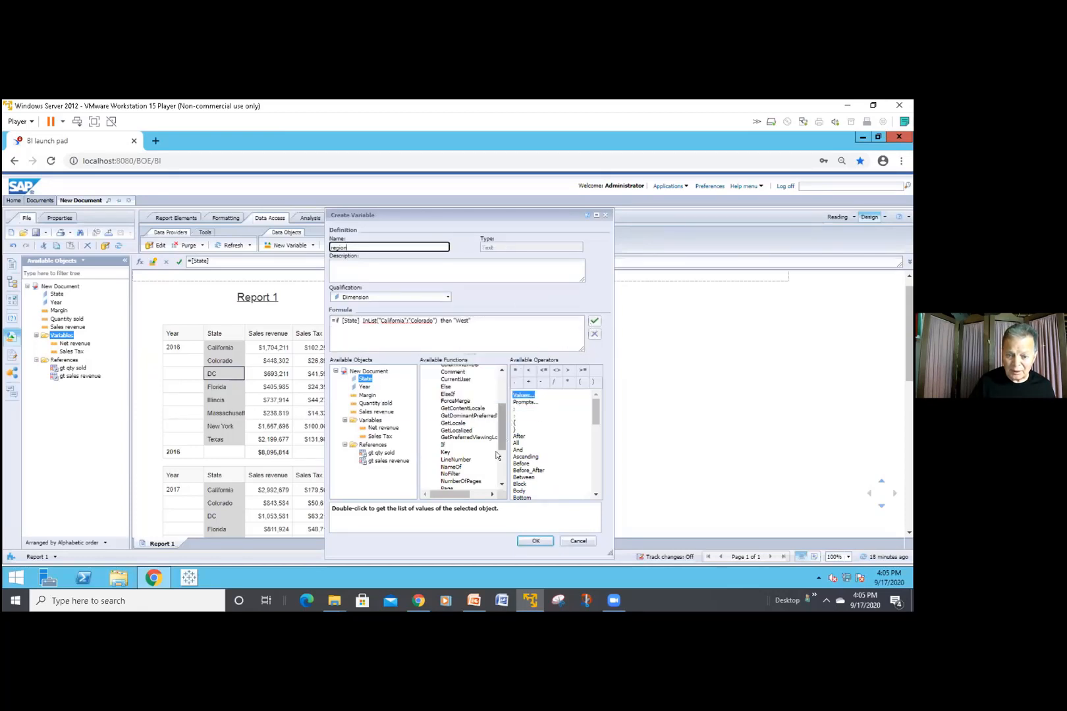
click(521, 533)
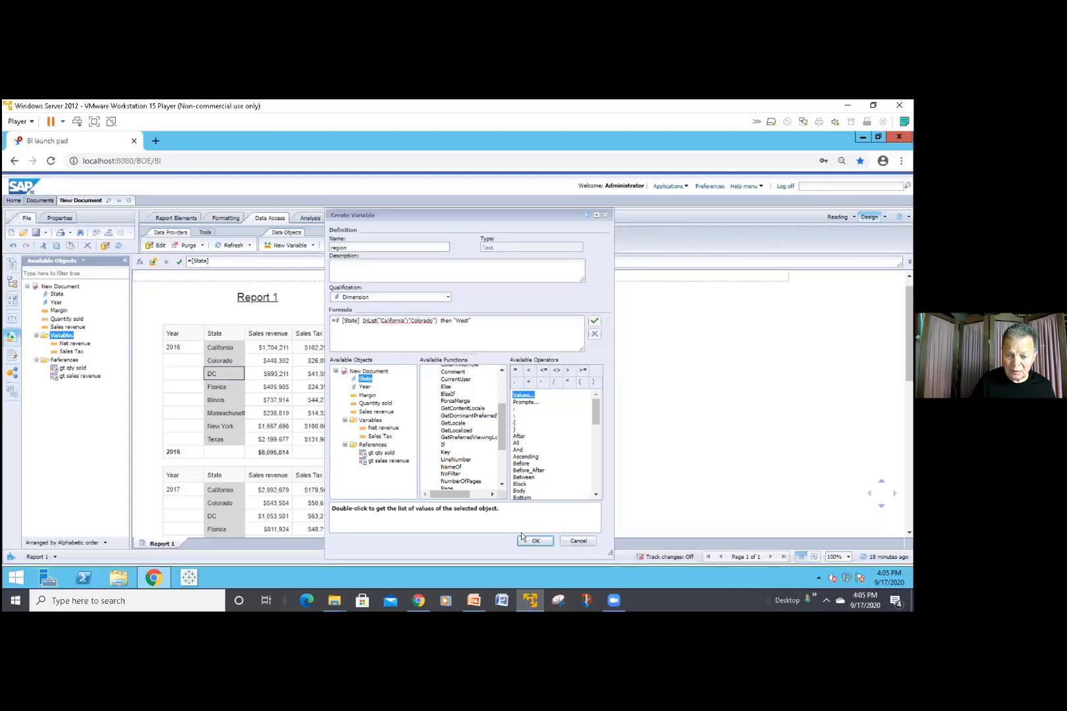
click(522, 539)
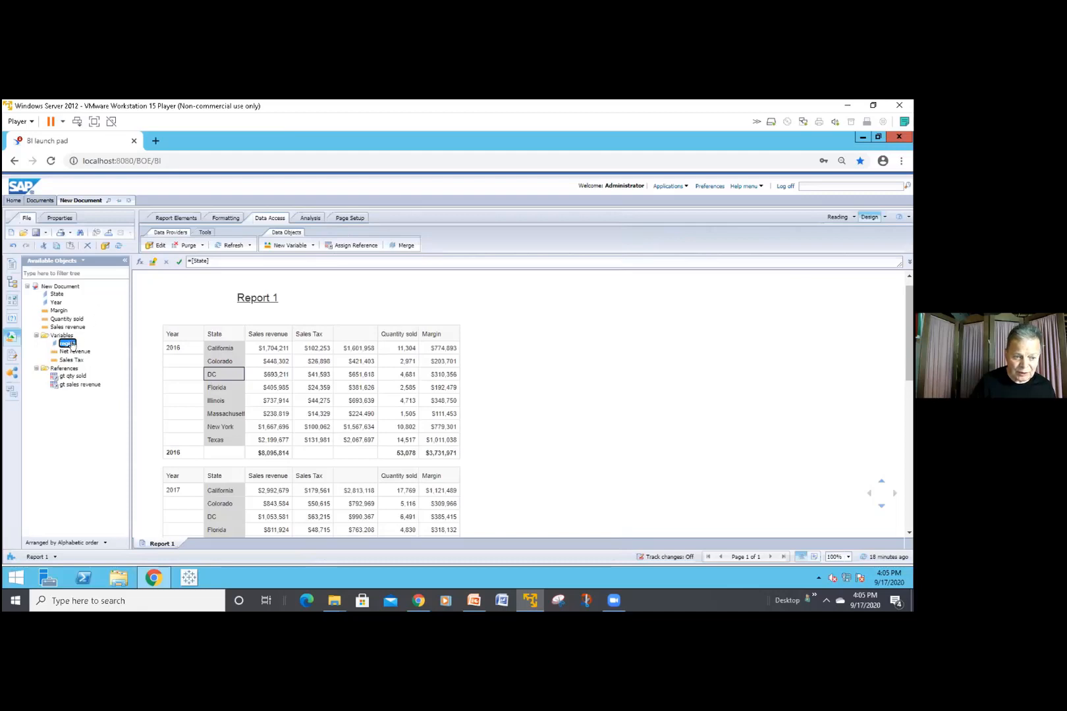
Insert the region variable as a column between Year and State in the report tables
drag(73, 345, 206, 374)
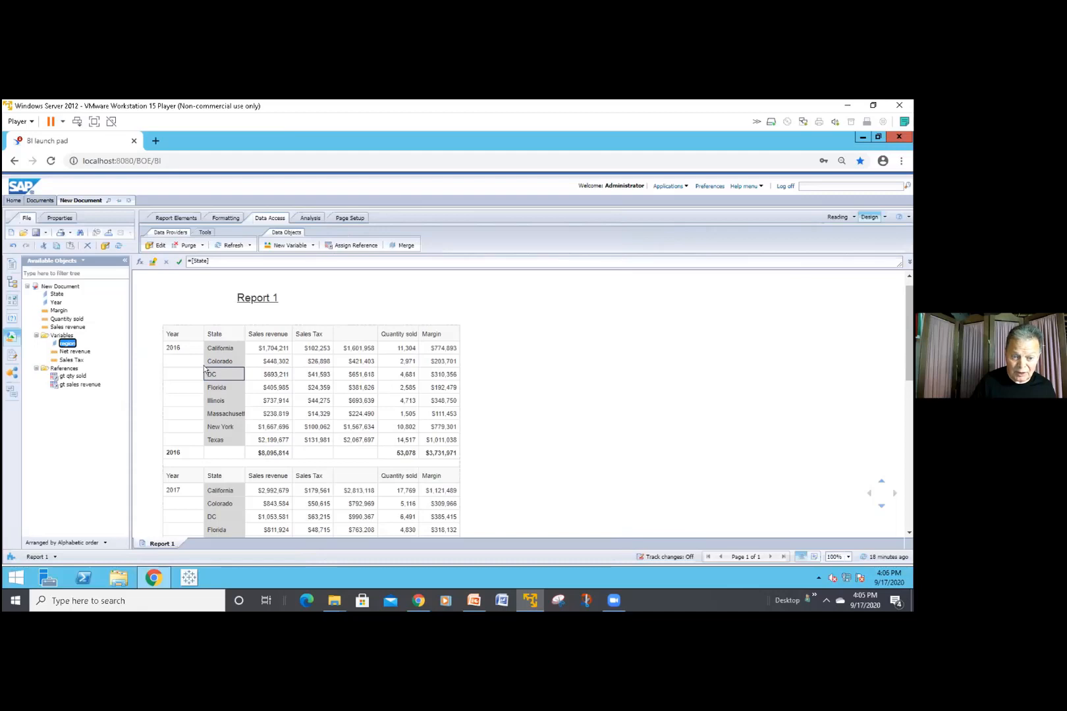
drag(205, 370, 203, 369)
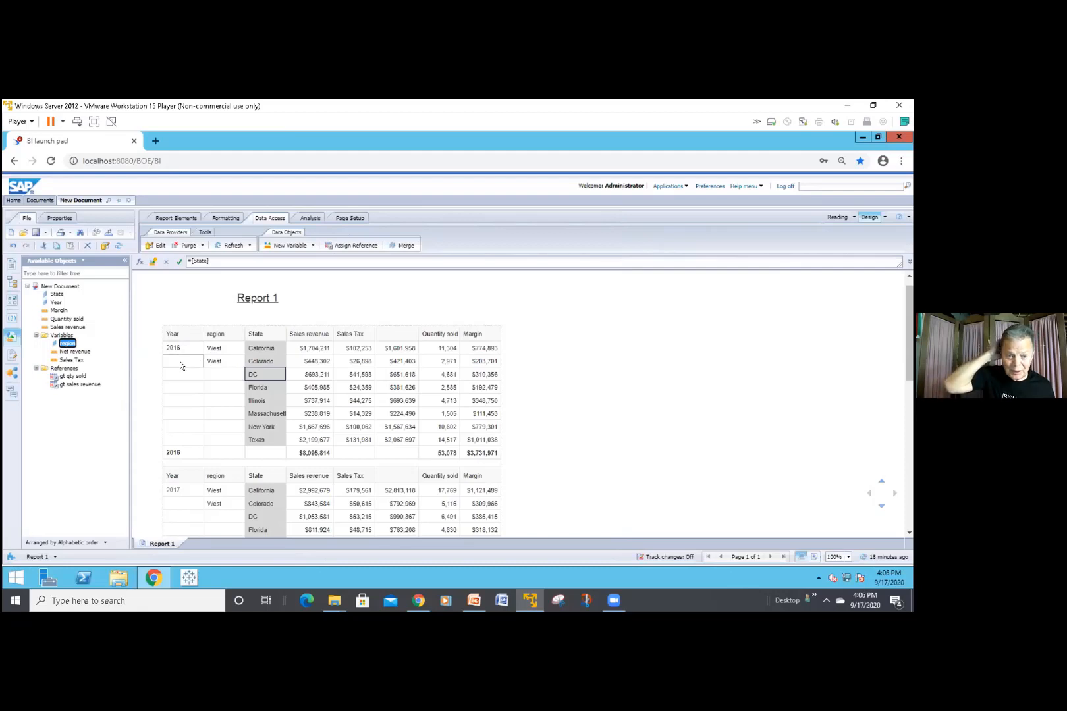
scroll(181, 367, up, 1)
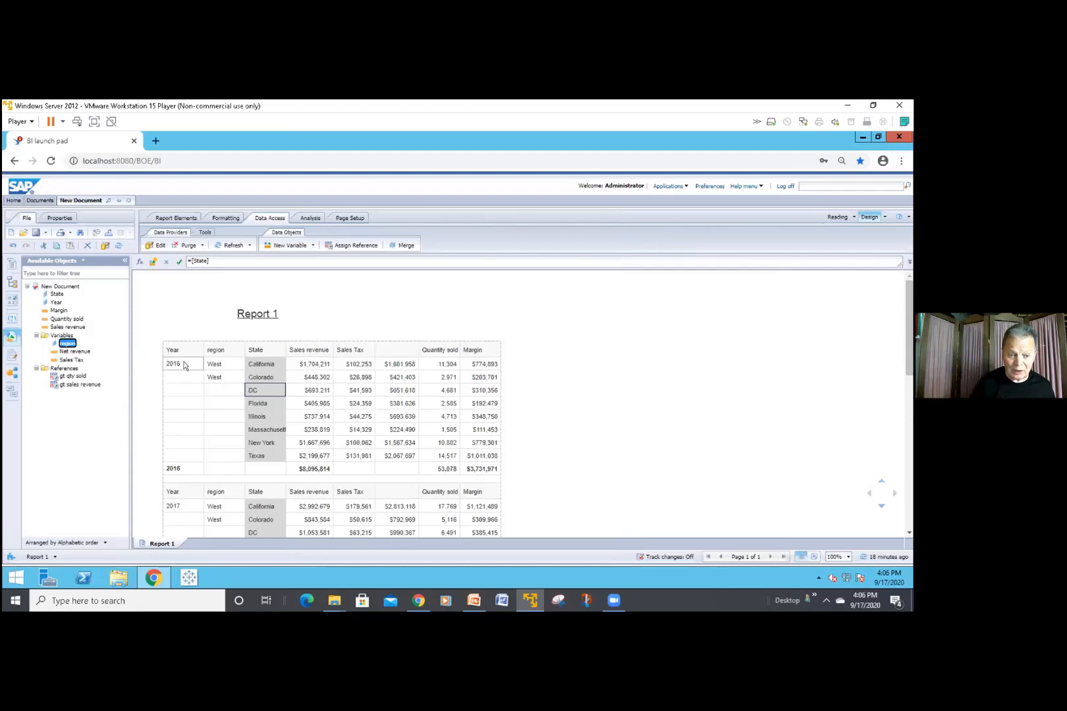
click(221, 378)
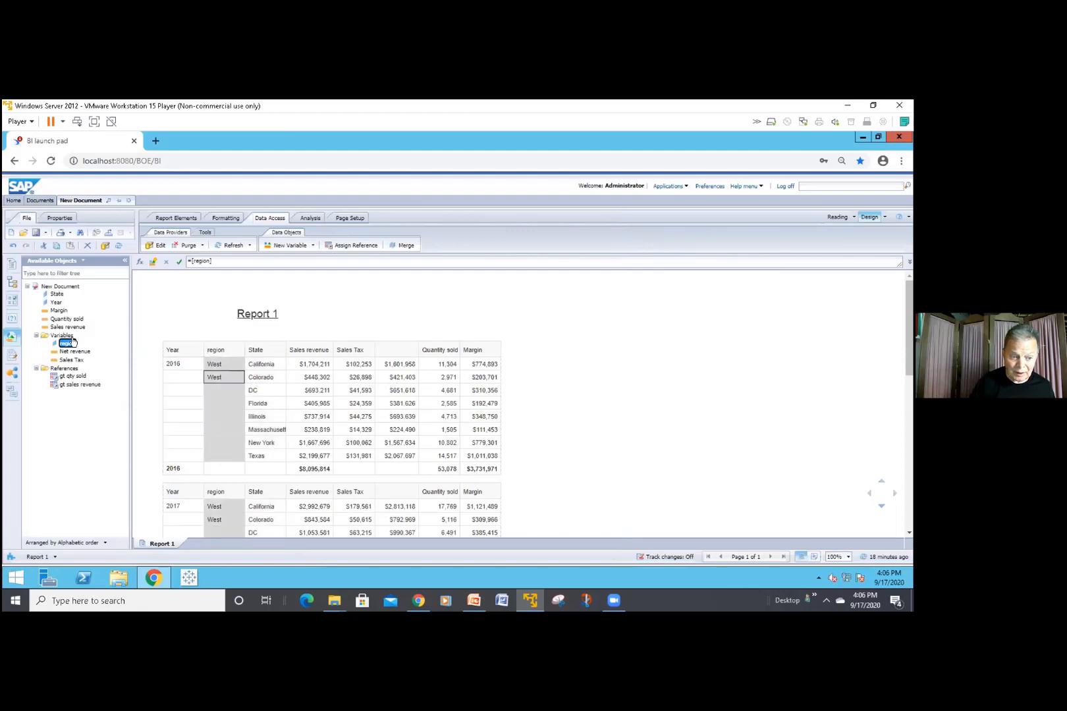
Open the region variable's definition to review its If/InList formula and close it again
double_click(73, 342)
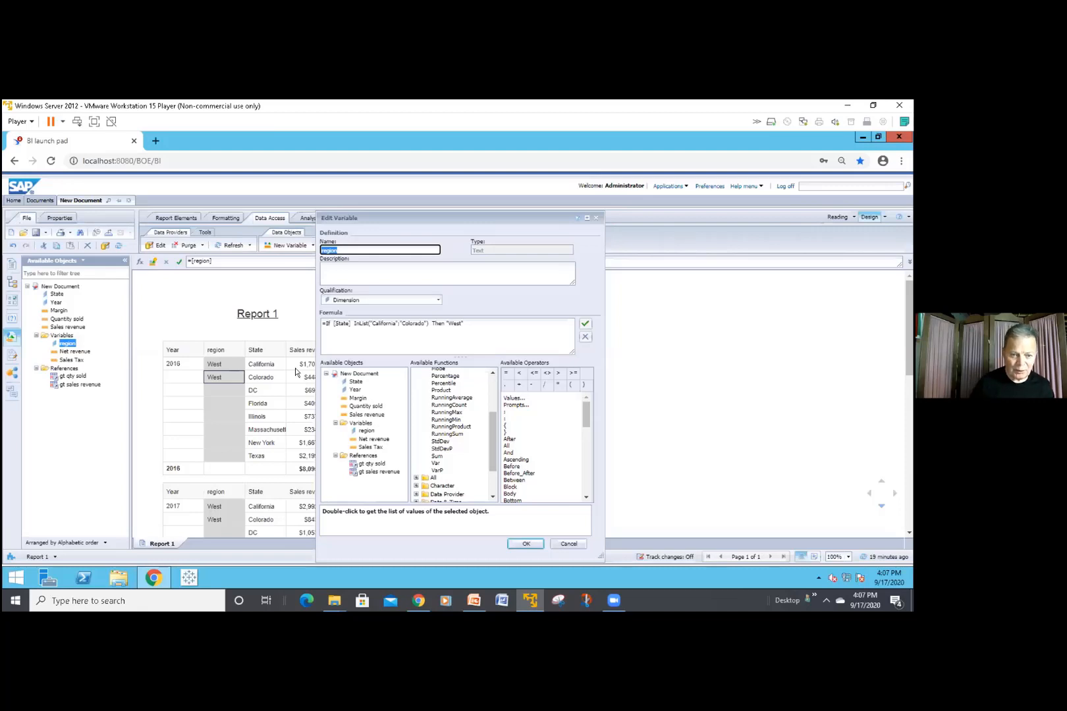
click(596, 219)
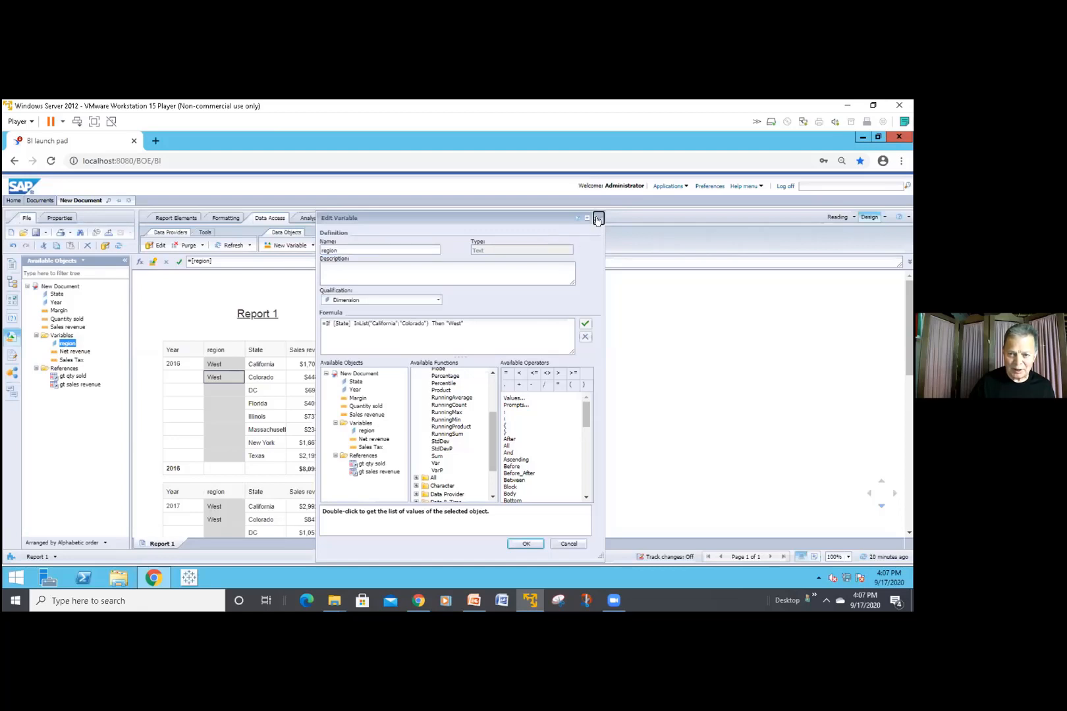
click(524, 543)
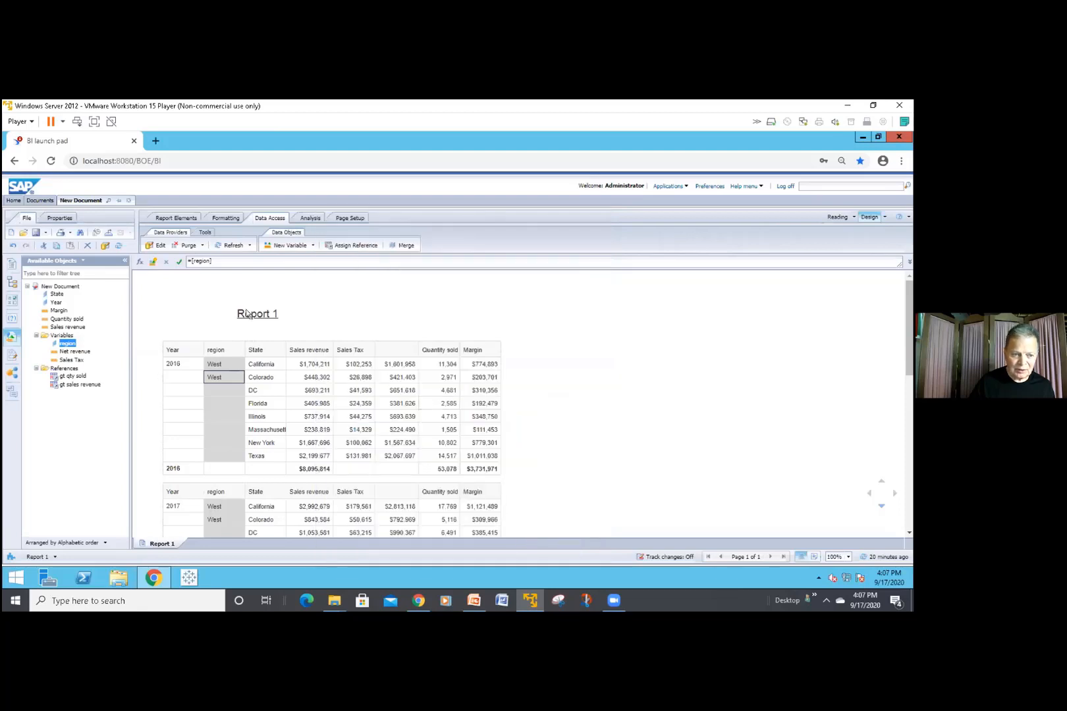
Start a new variable named avg sold and qualify it as a Measure
click(58, 336)
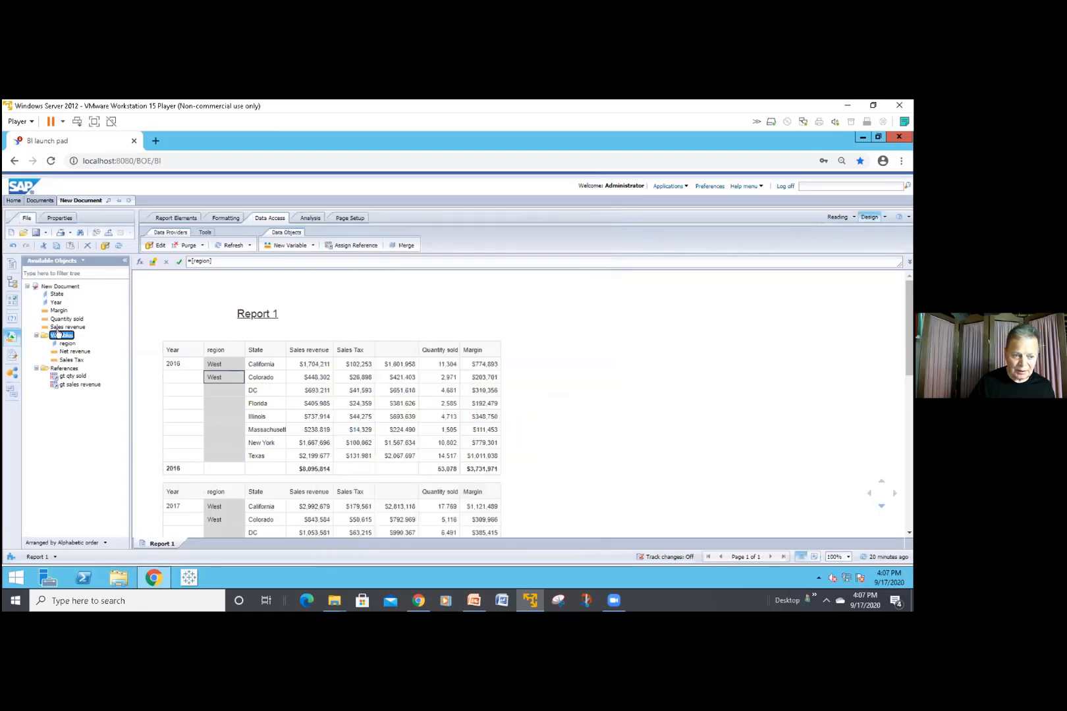
right_click(57, 336)
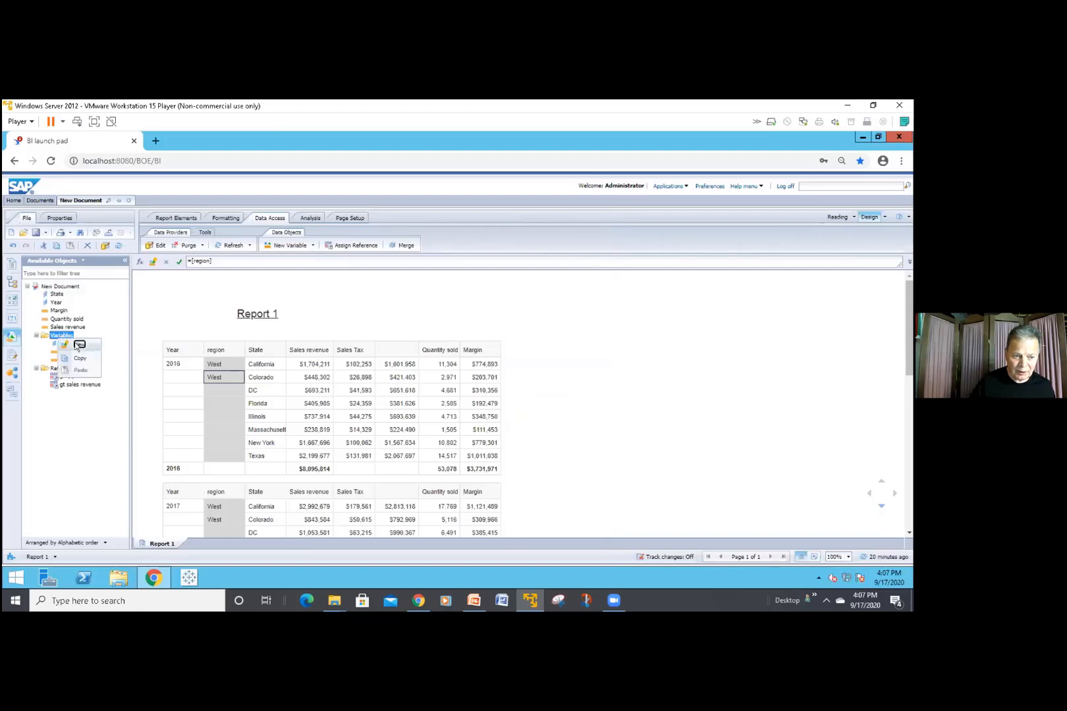
click(77, 344)
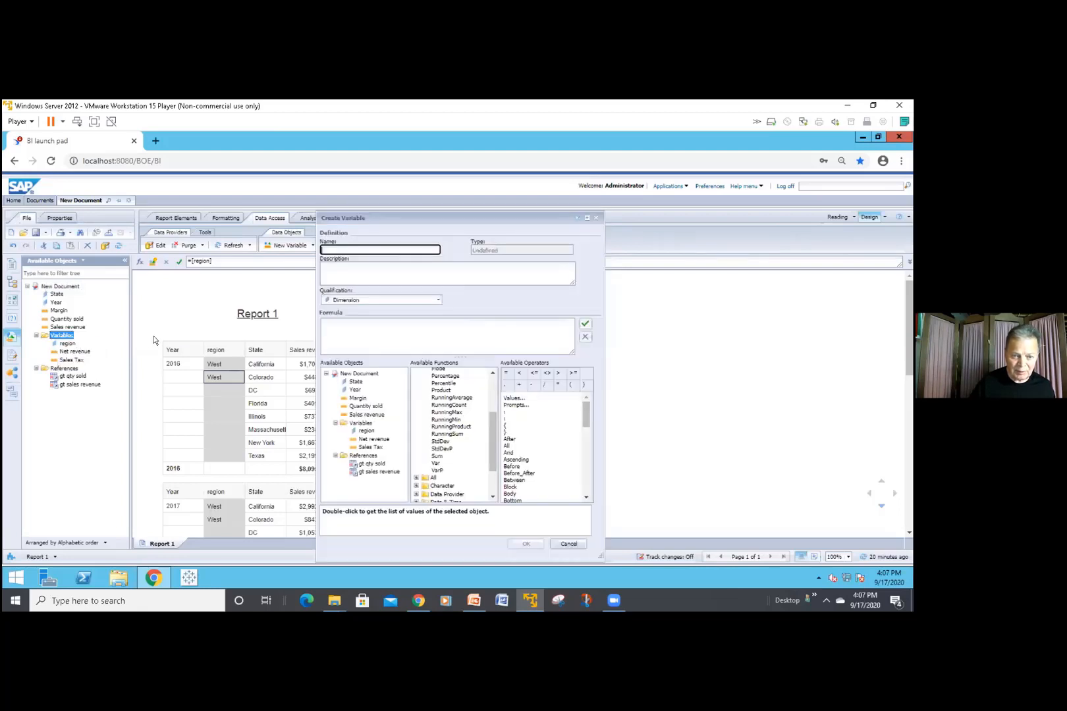
text(va)
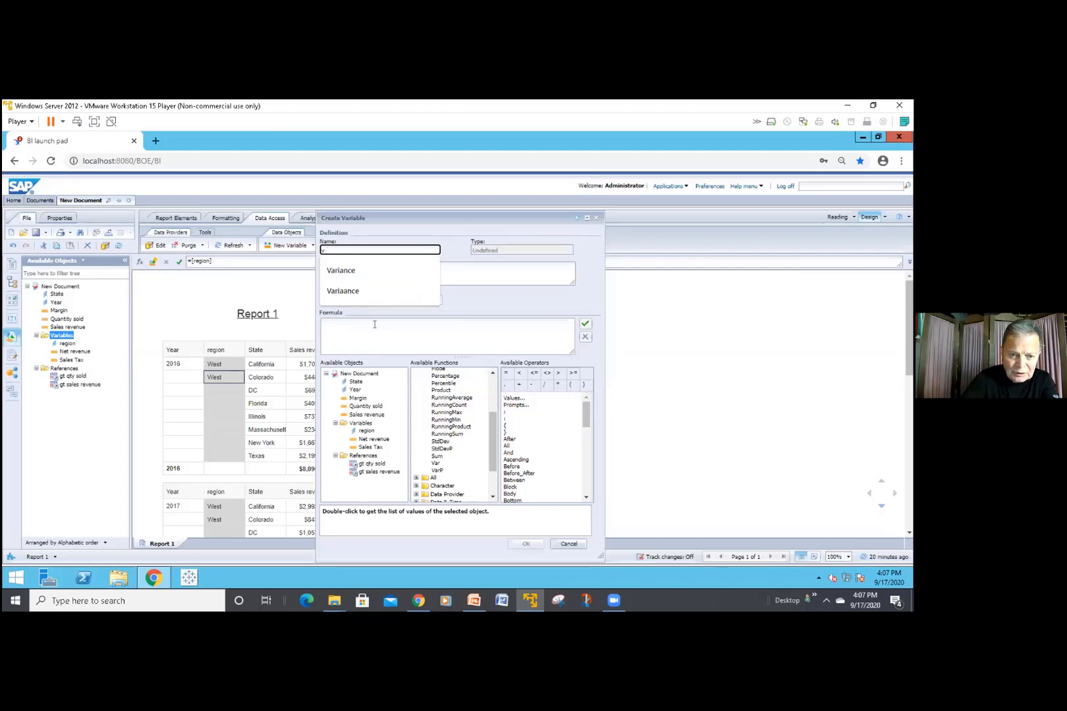
key(BackSpace)
text(avg)
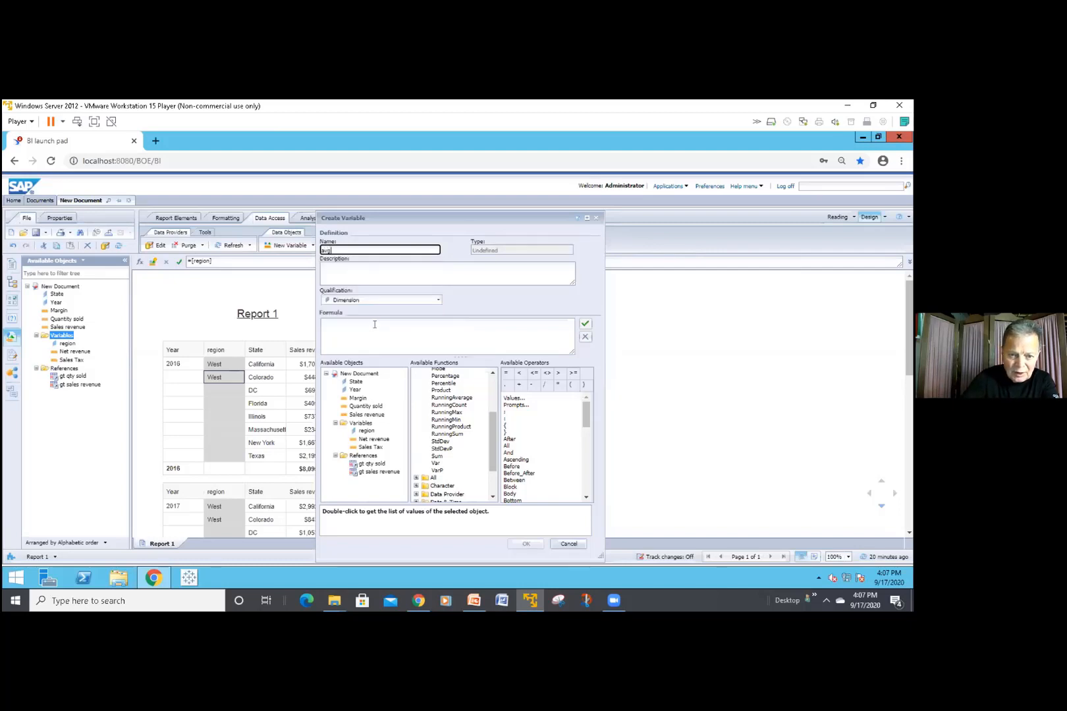
text( sa)
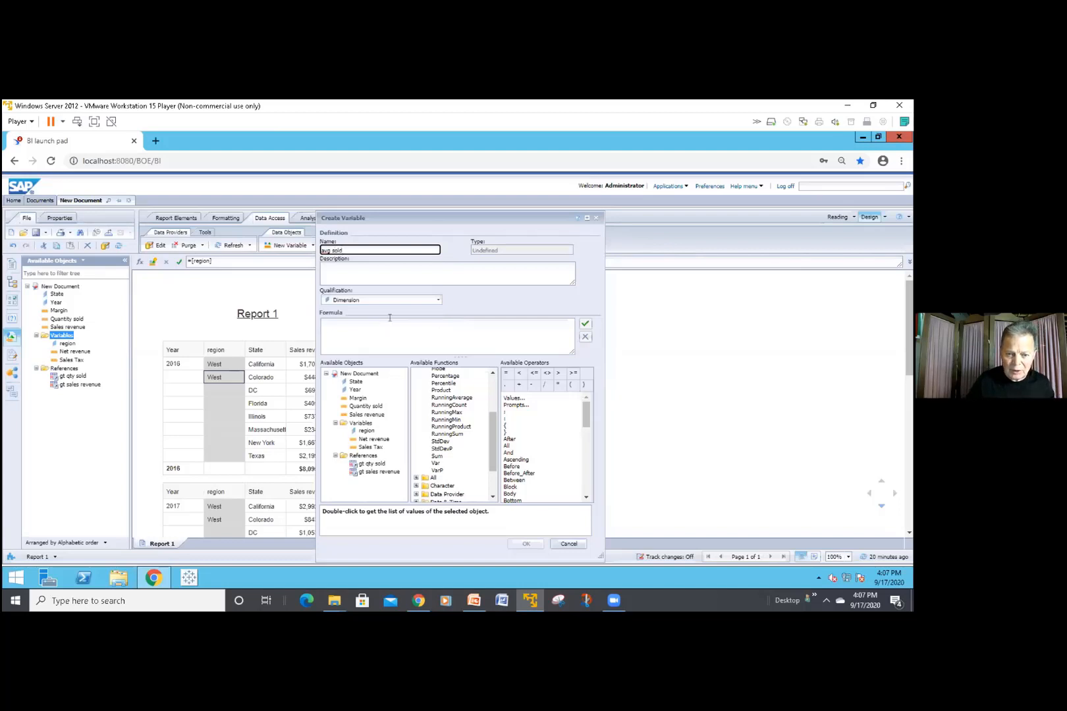
click(438, 300)
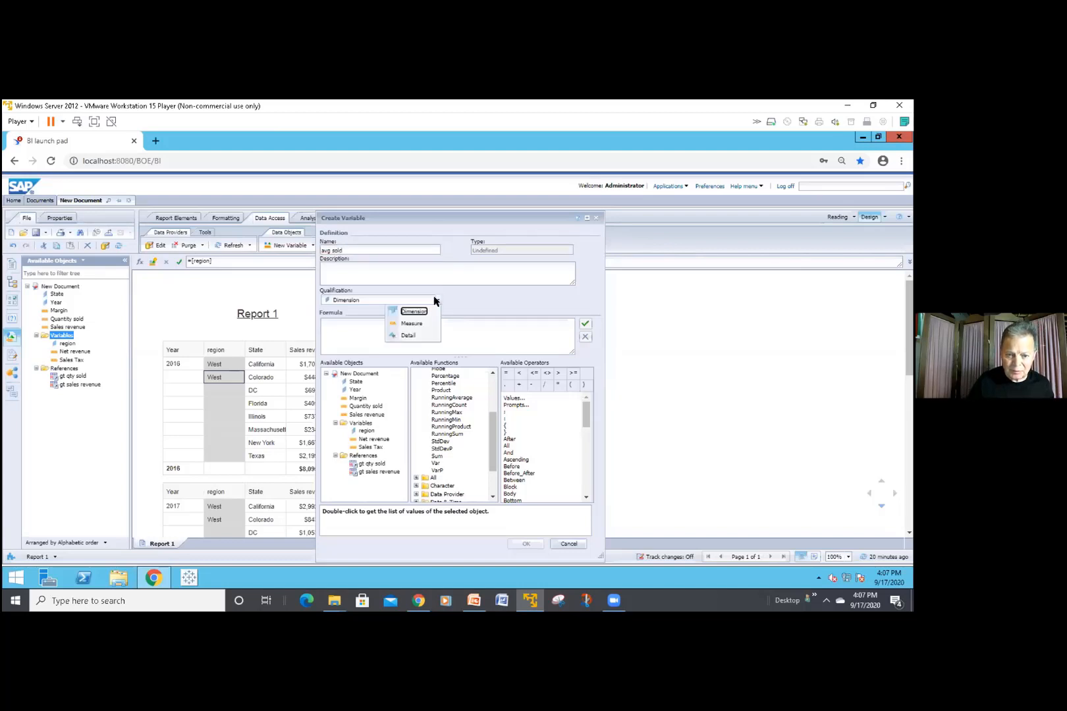
click(410, 323)
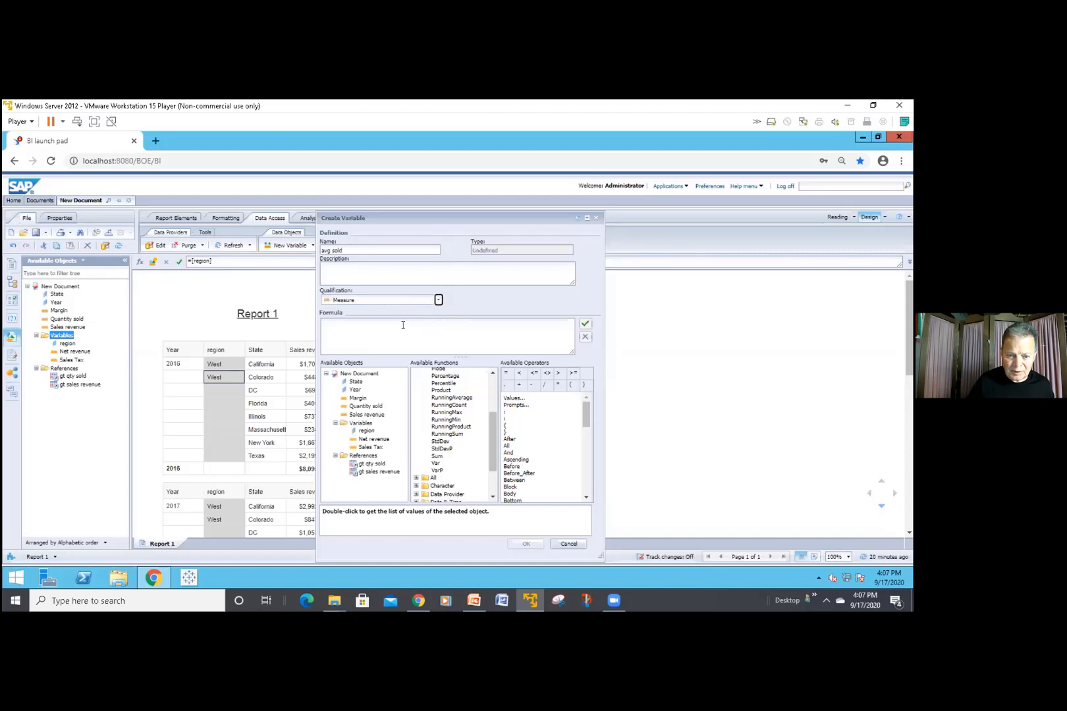
Define avg sold as =[gt qty sold] / [gt sales revenue] and place it in the blank area beside the 2016 table
click(398, 328)
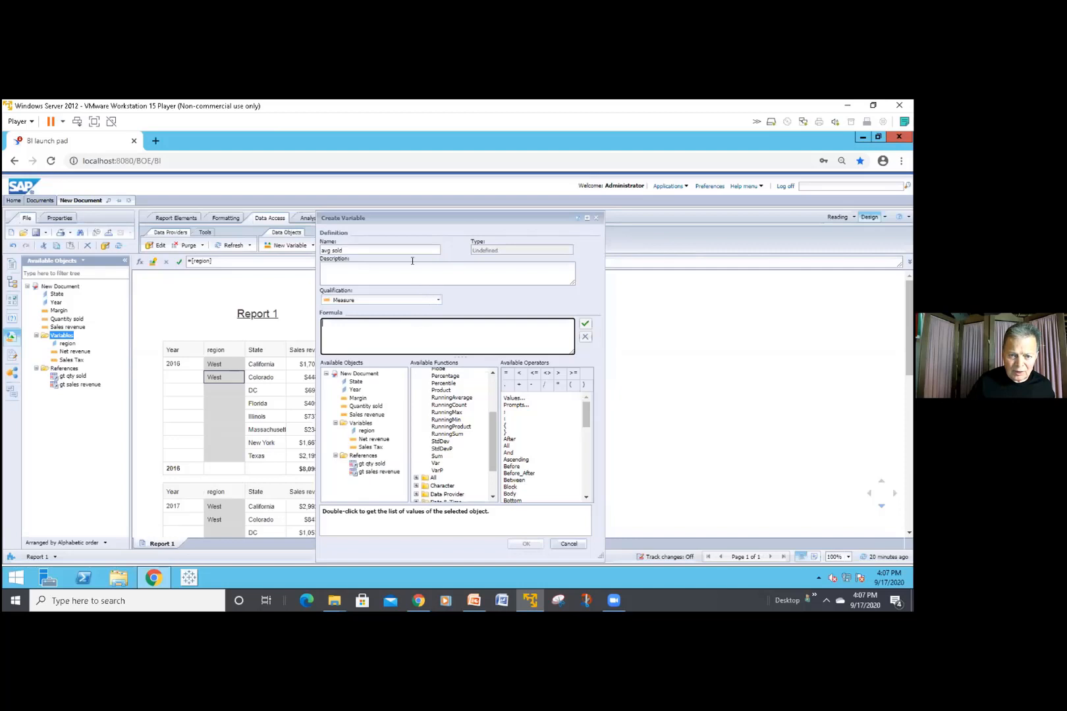
double_click(366, 464)
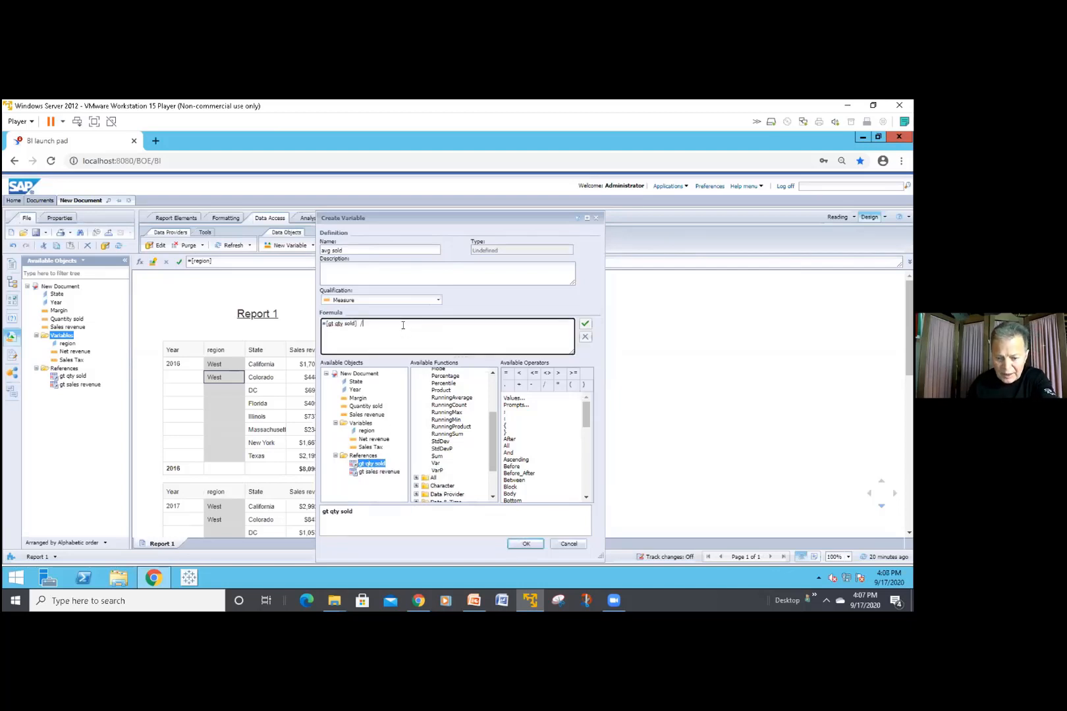
click(362, 472)
double_click(362, 472)
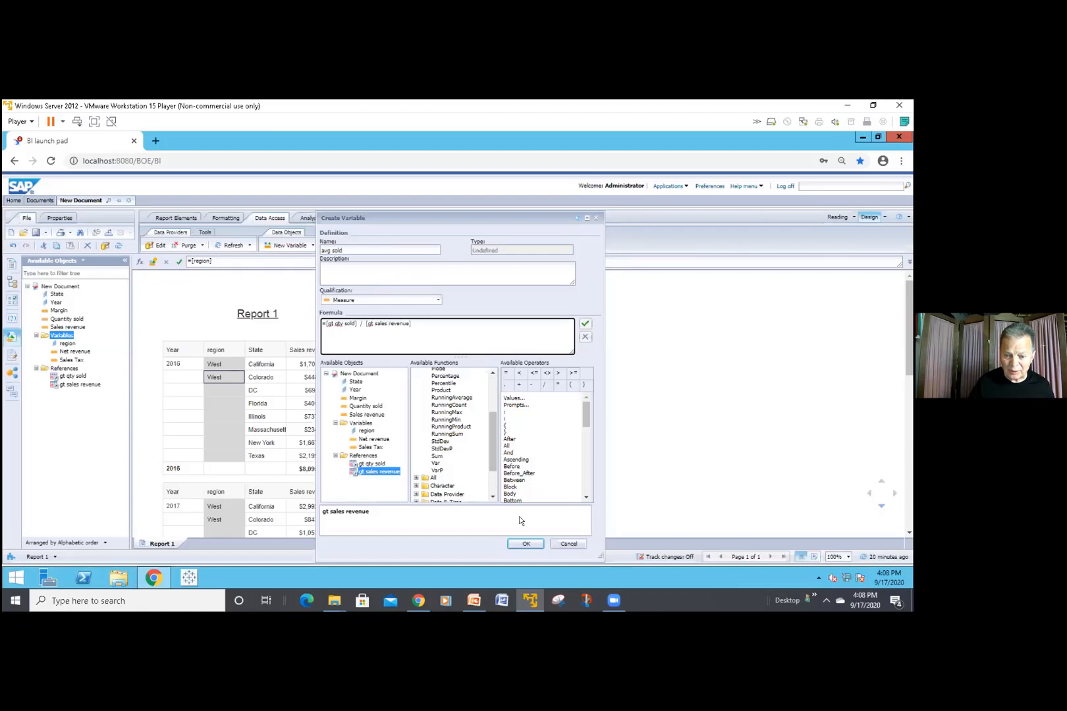
click(525, 543)
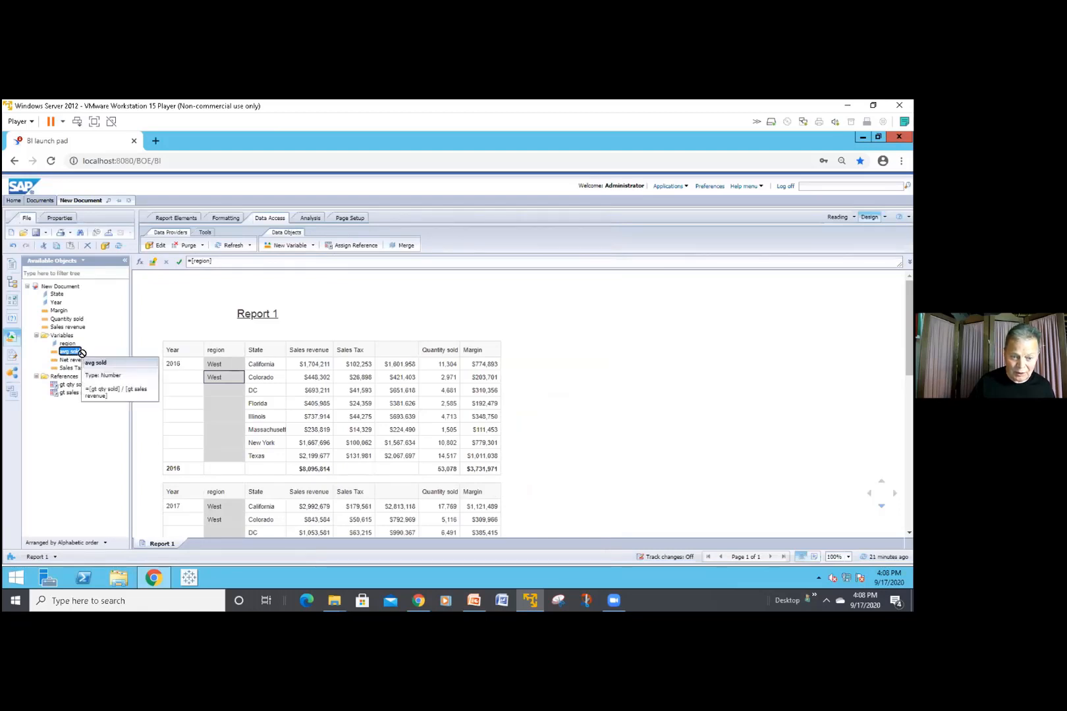
drag(75, 354, 590, 356)
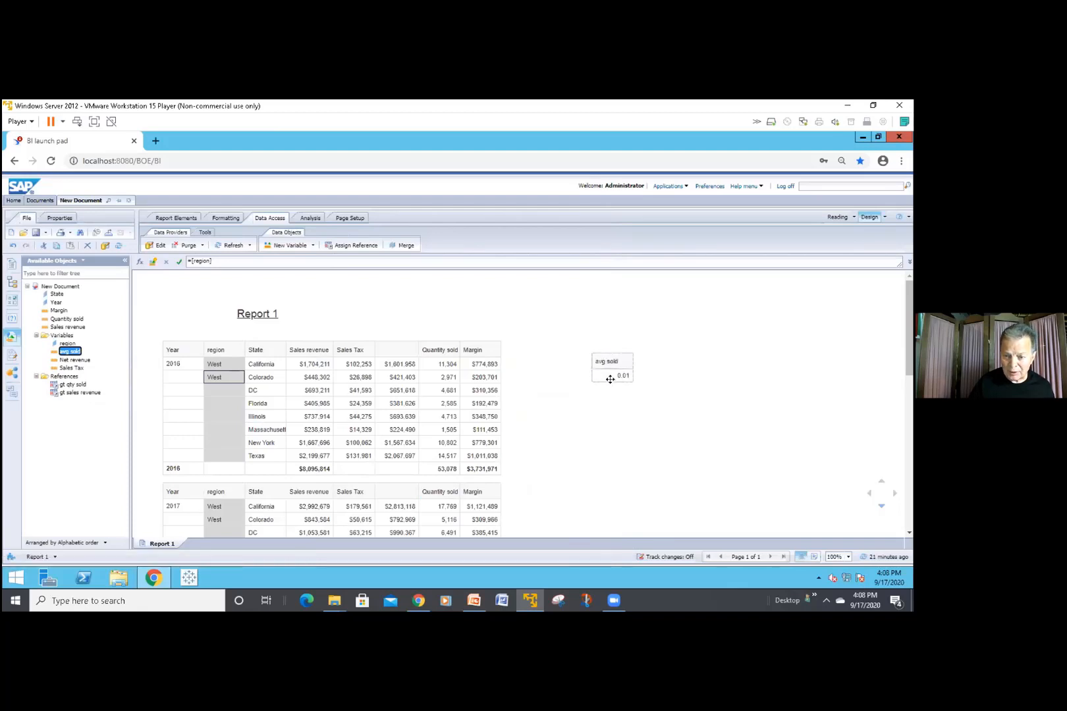
Make the avg sold value cell beside the 2016 table slightly taller
click(610, 377)
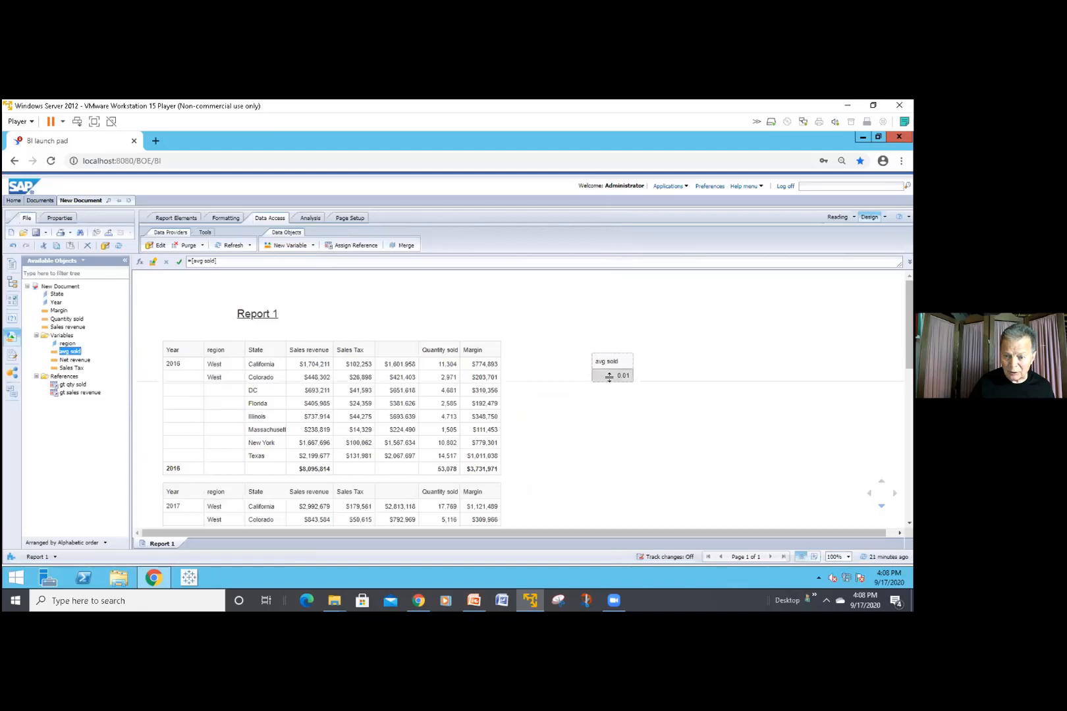
drag(609, 377, 610, 384)
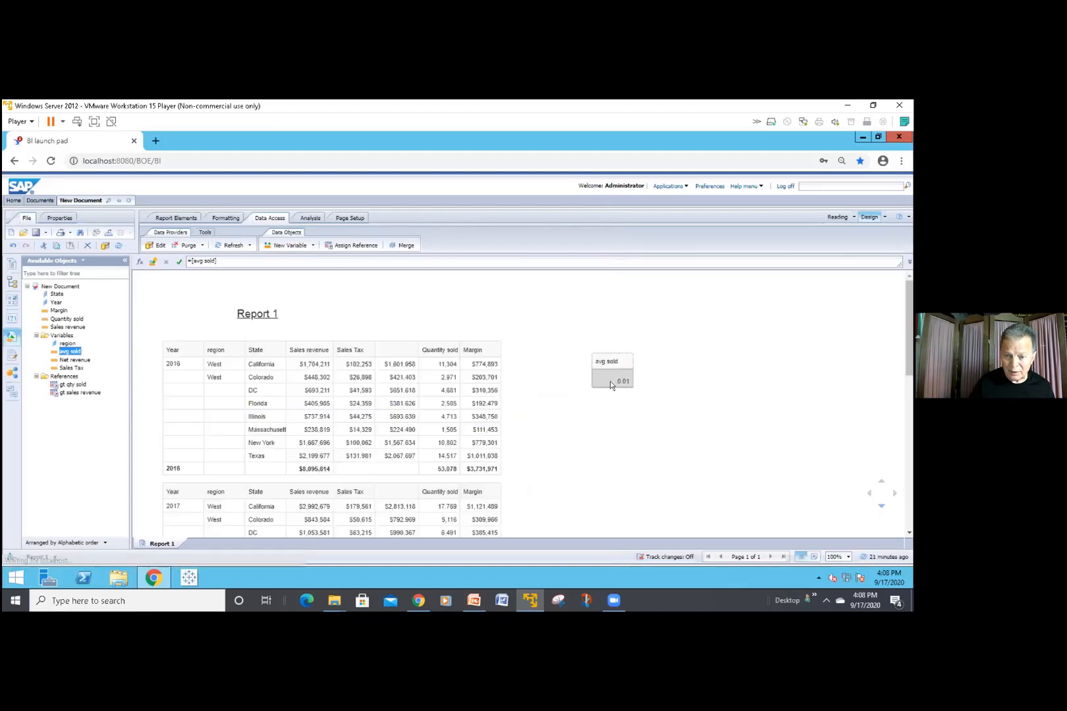
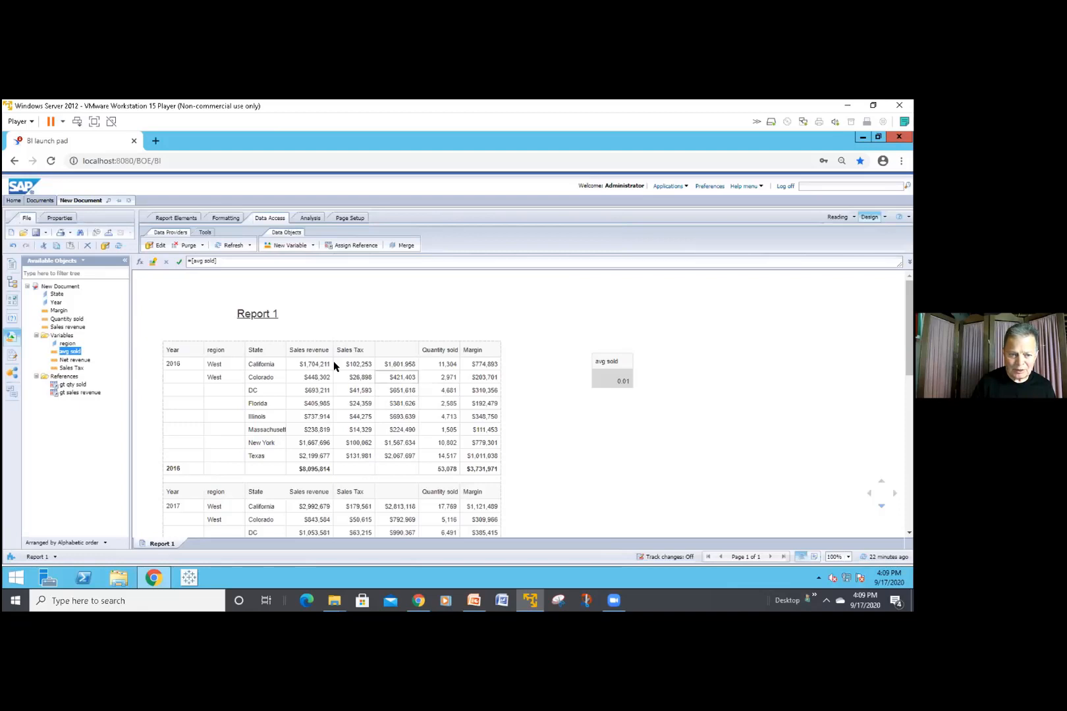
click(64, 336)
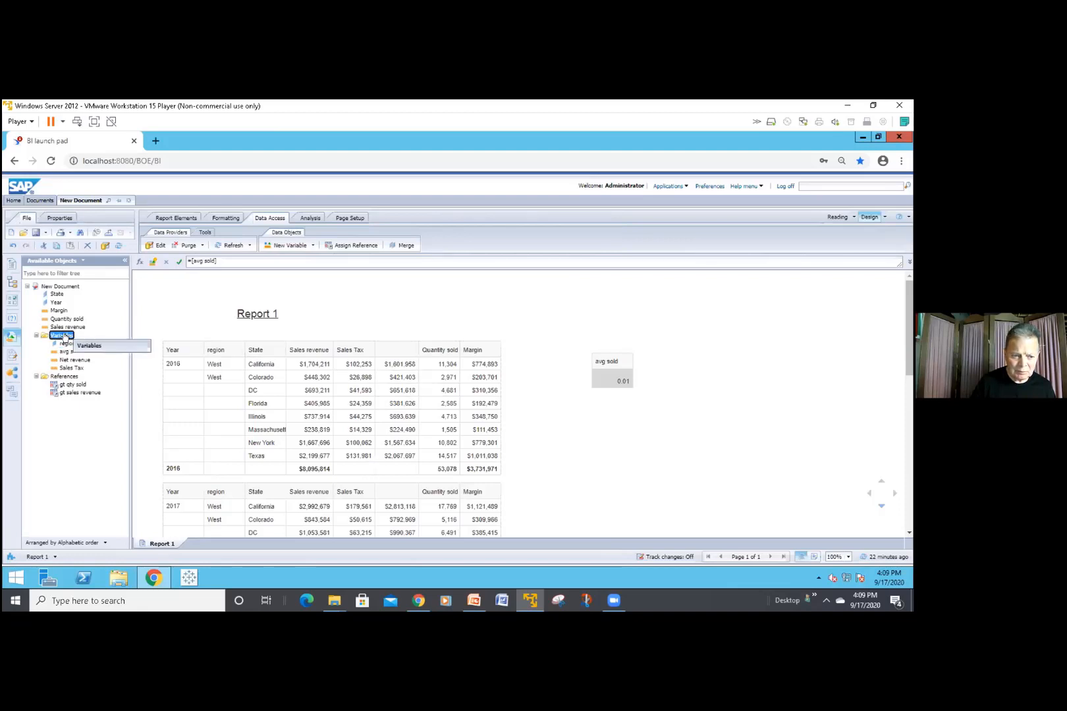
right_click(64, 338)
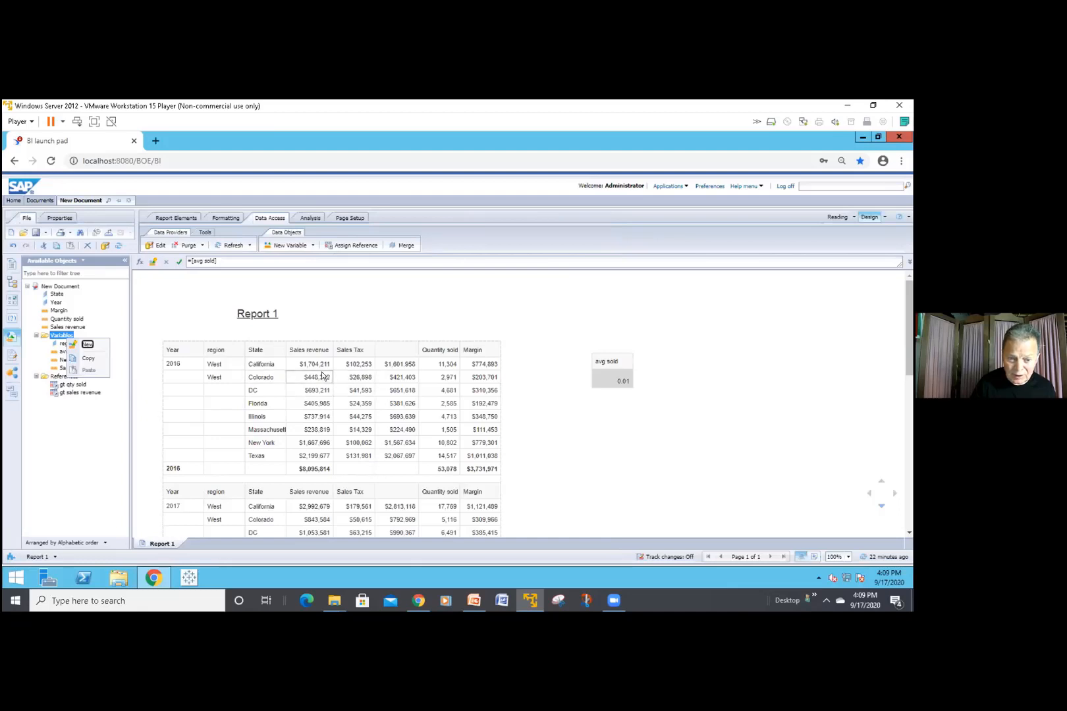
click(322, 376)
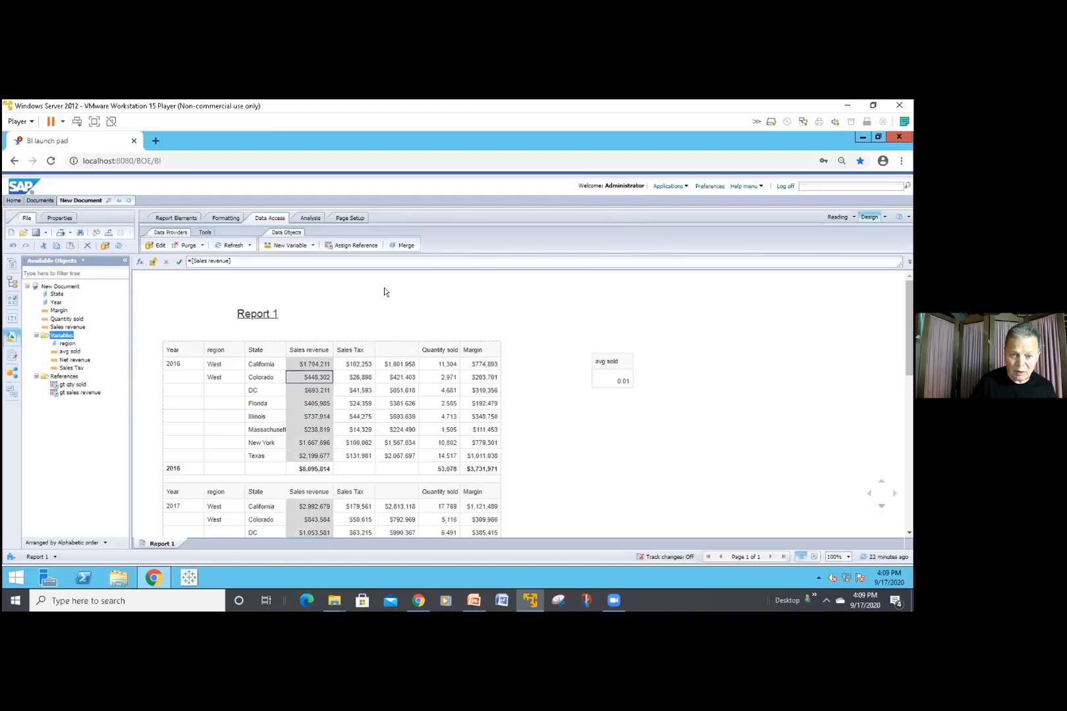
click(356, 245)
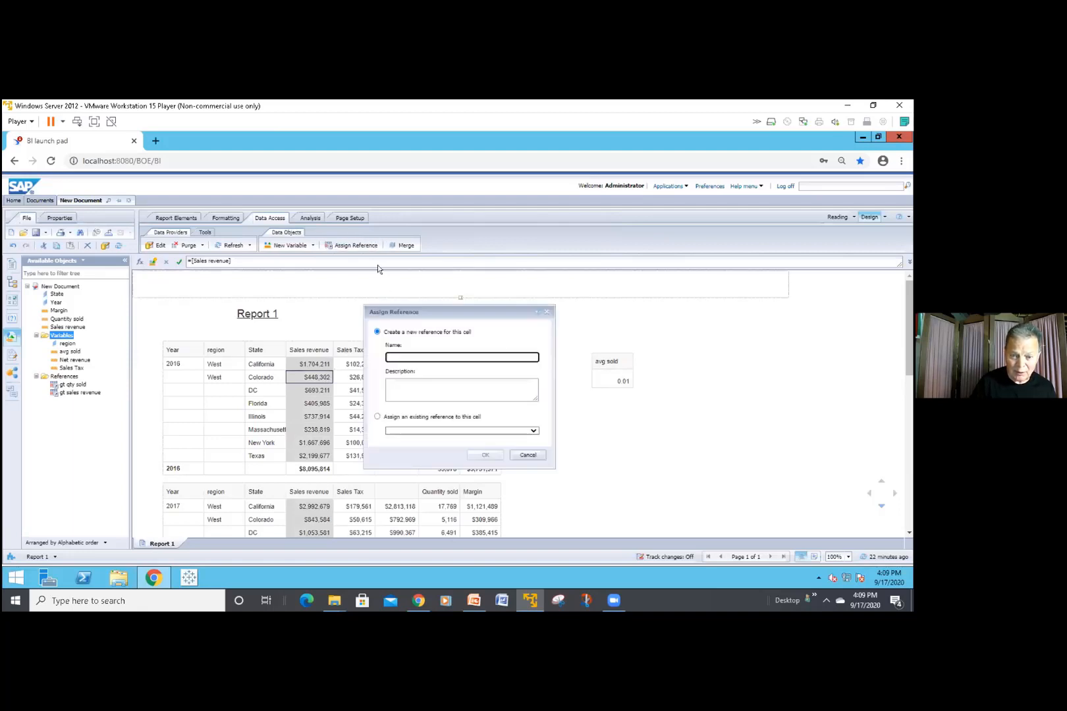
click(527, 454)
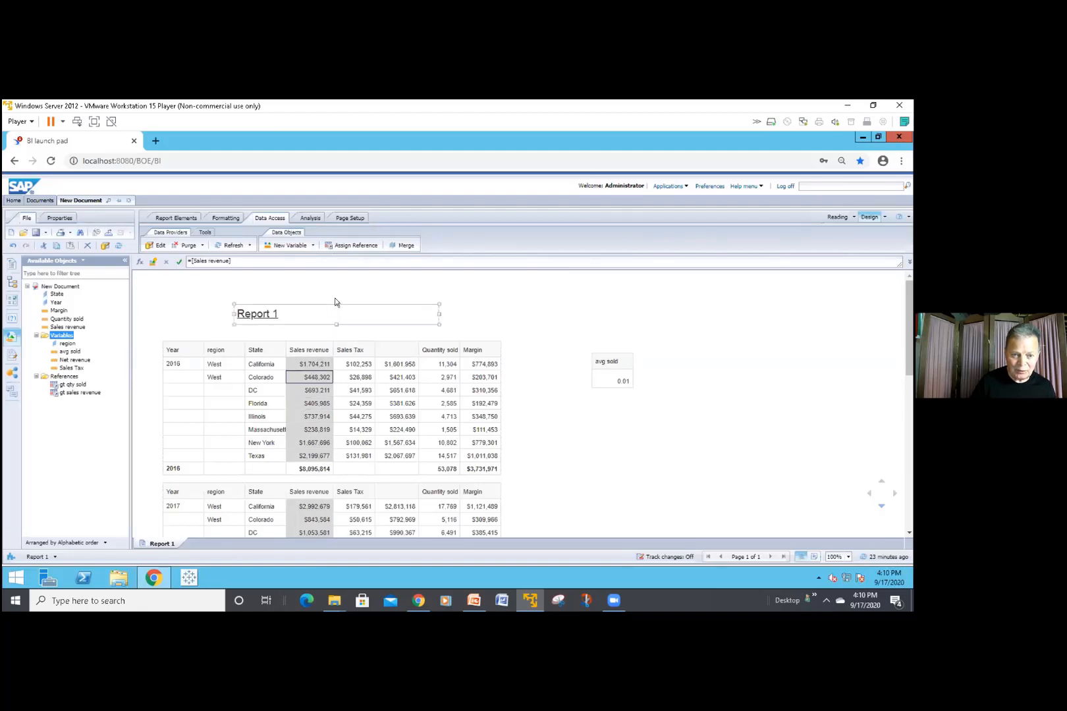
Start a new variable and examine the Character functions available for its formula, including the description of Substr
click(287, 245)
drag(367, 218, 338, 215)
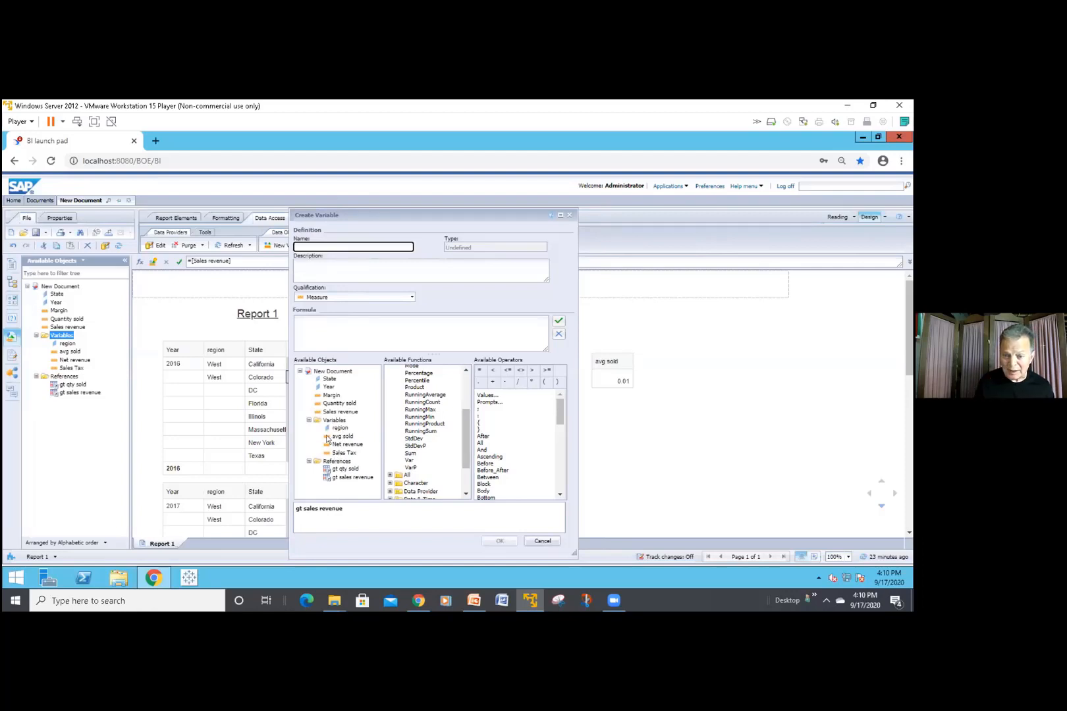
mouse_move(330, 439)
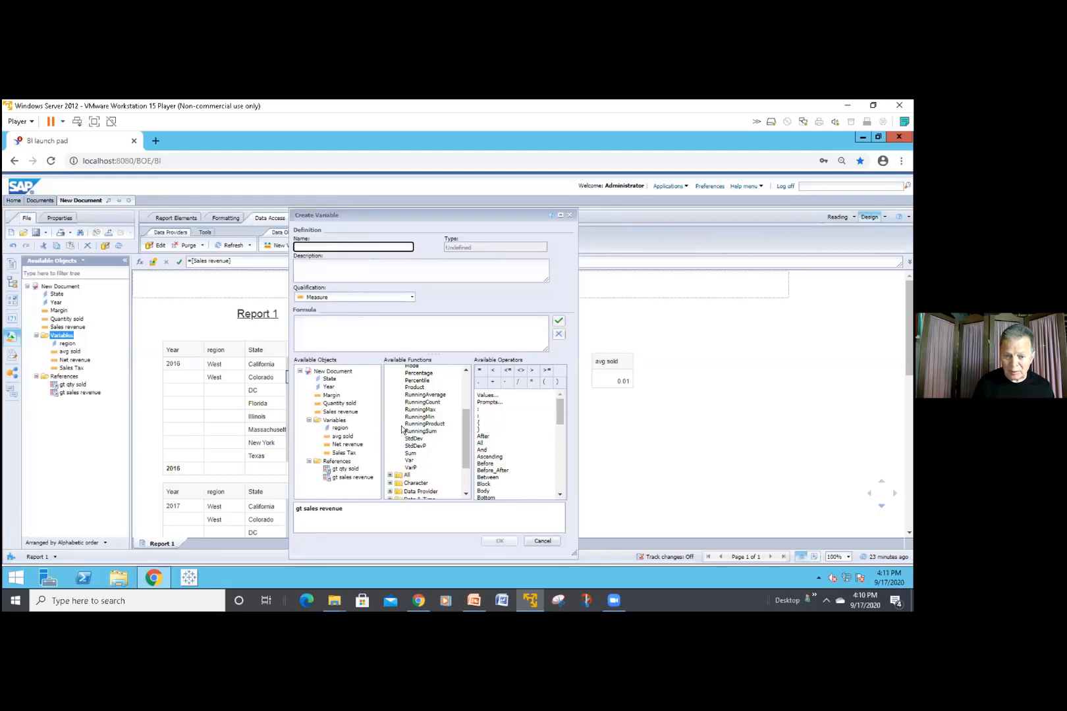
scroll(400, 429, up, 3)
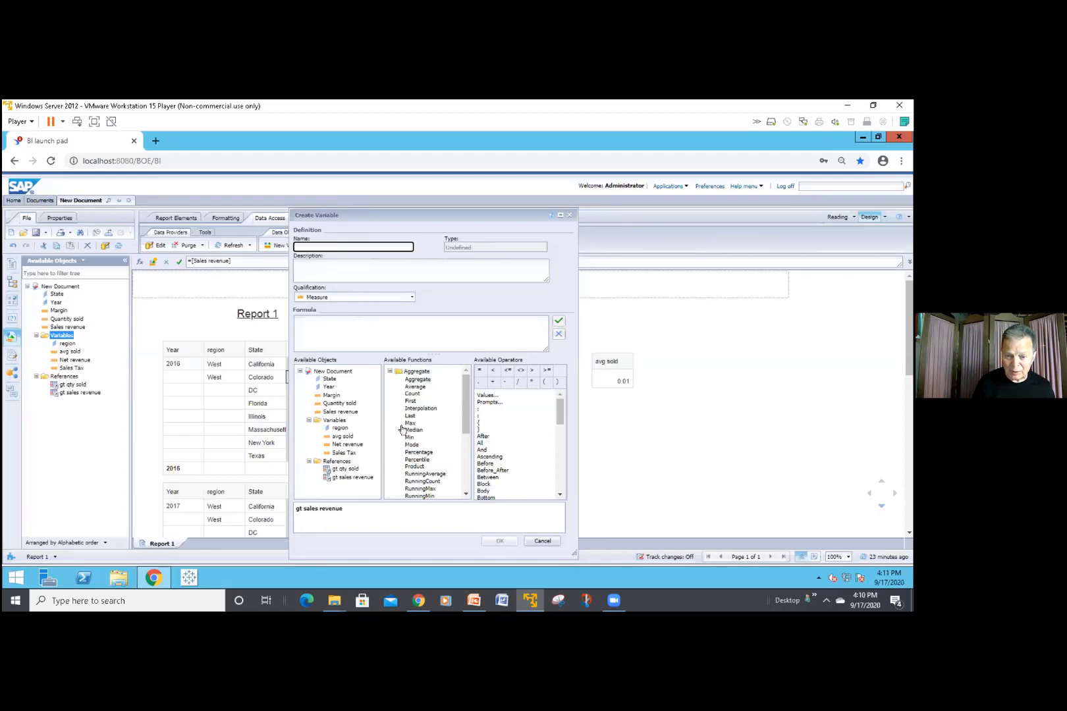
click(390, 371)
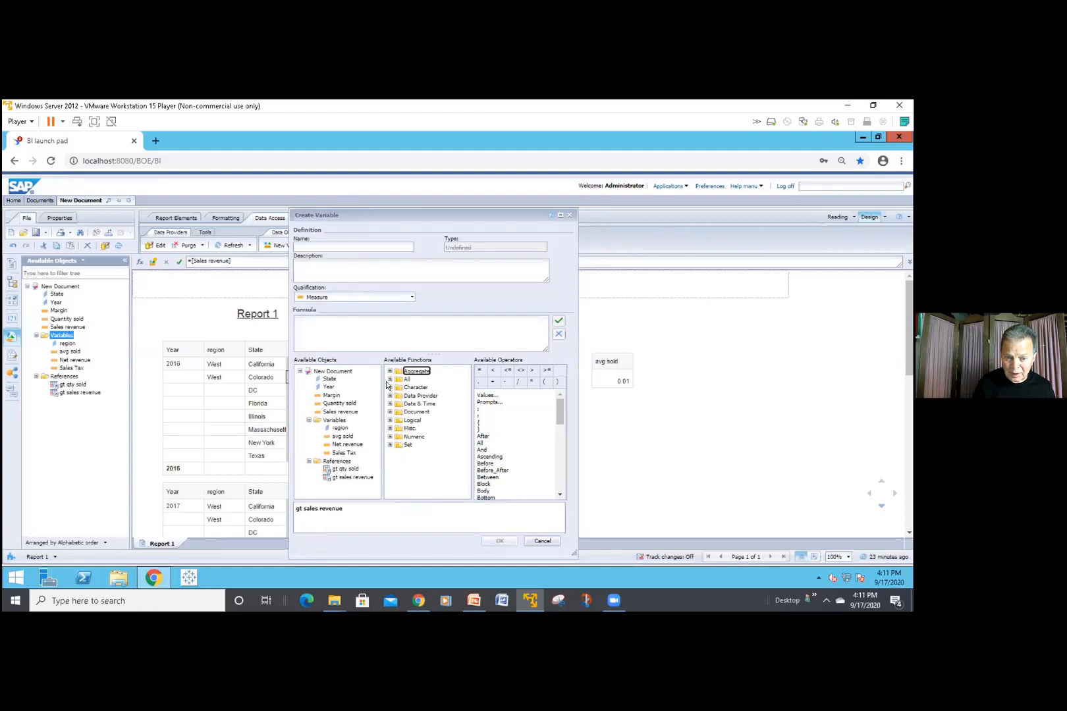
click(388, 387)
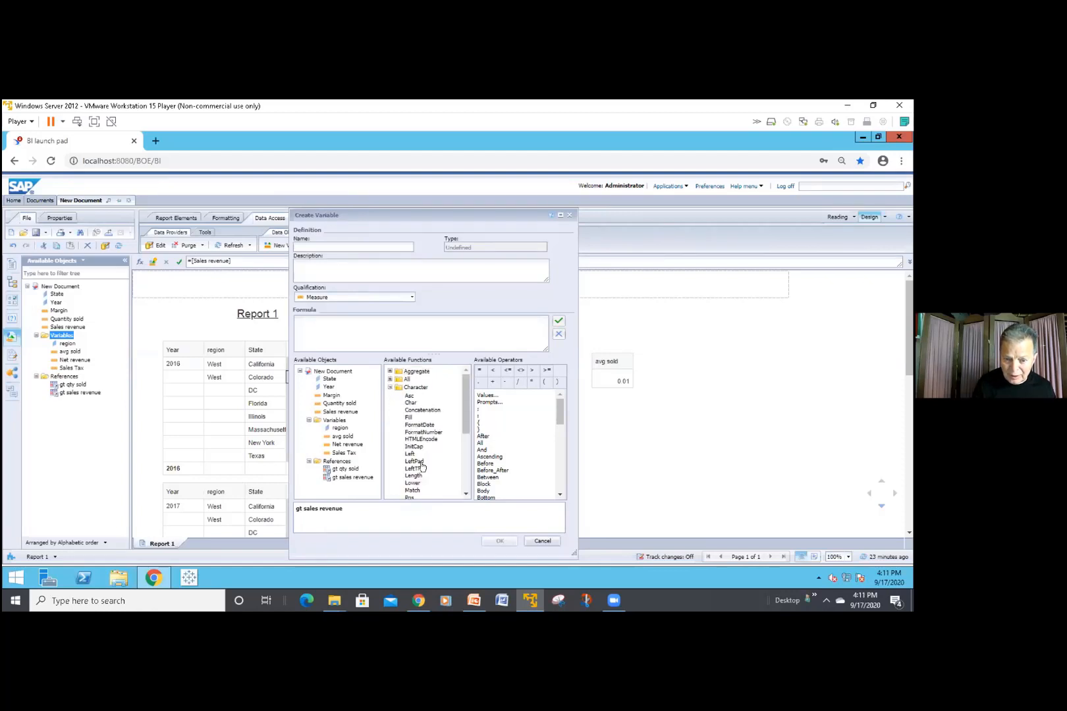
scroll(427, 456, down, 5)
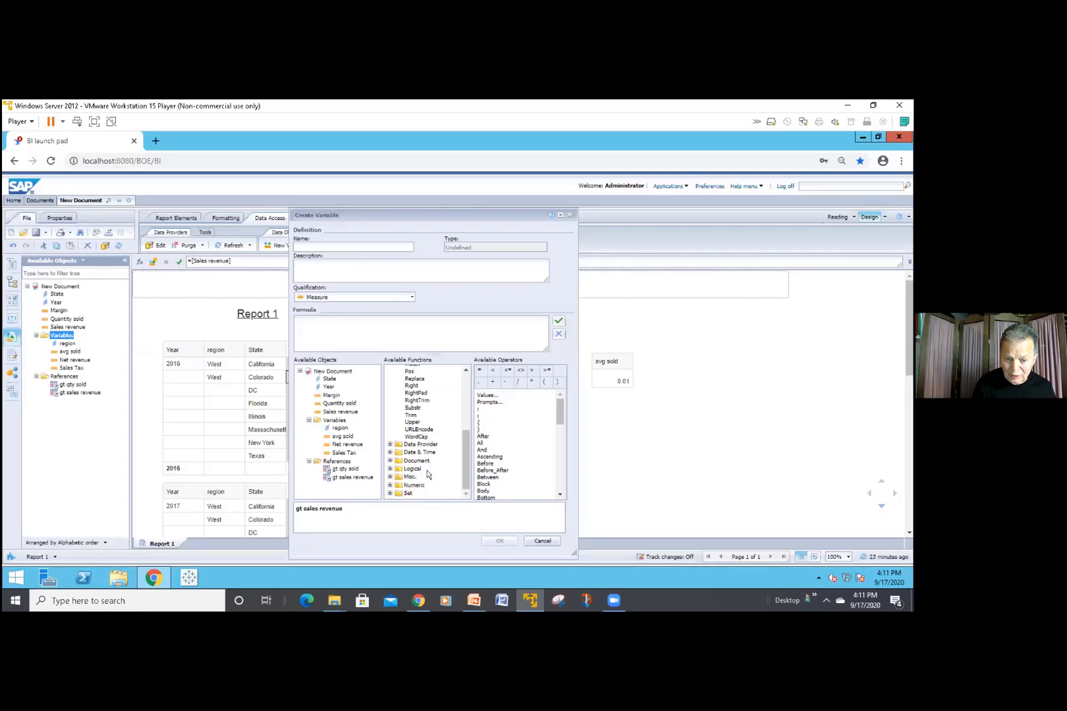
click(414, 408)
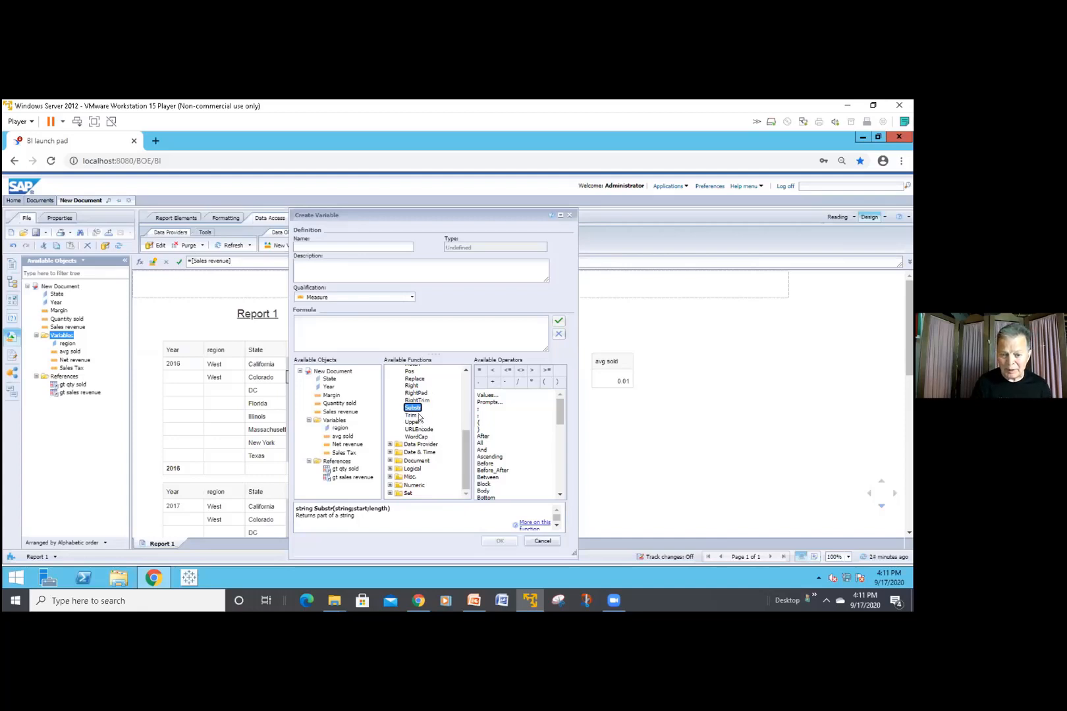
Examine the Data Provider functions, reading the descriptions of DataProvider, UniverseName and UserResponse
click(390, 445)
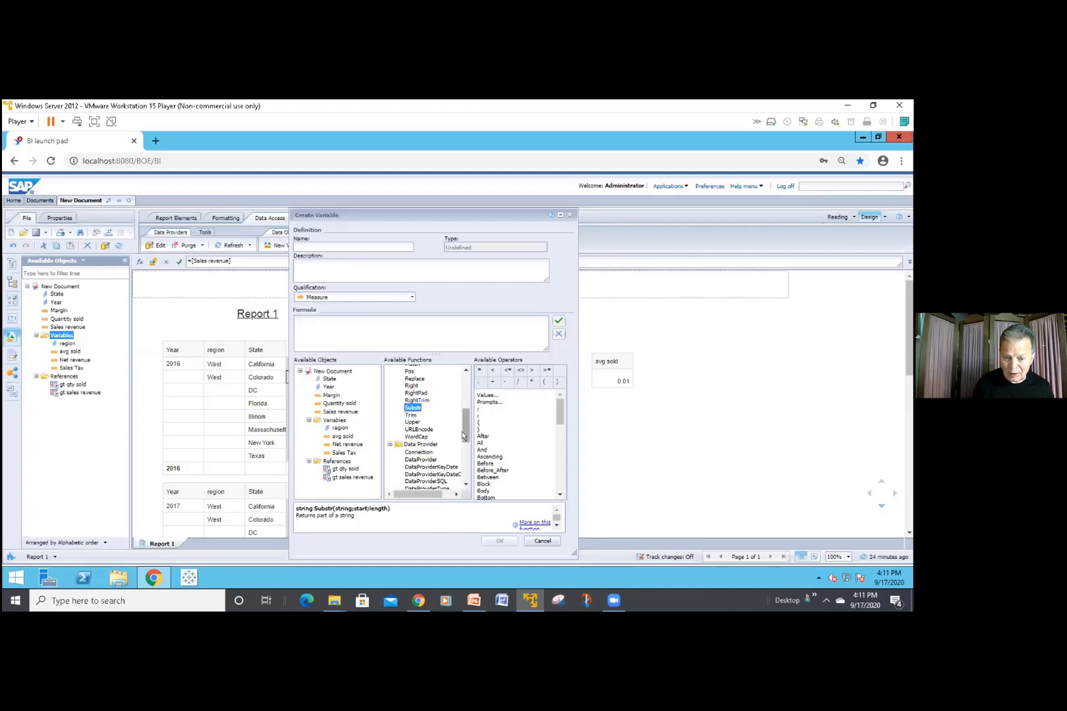
scroll(463, 429, down, 2)
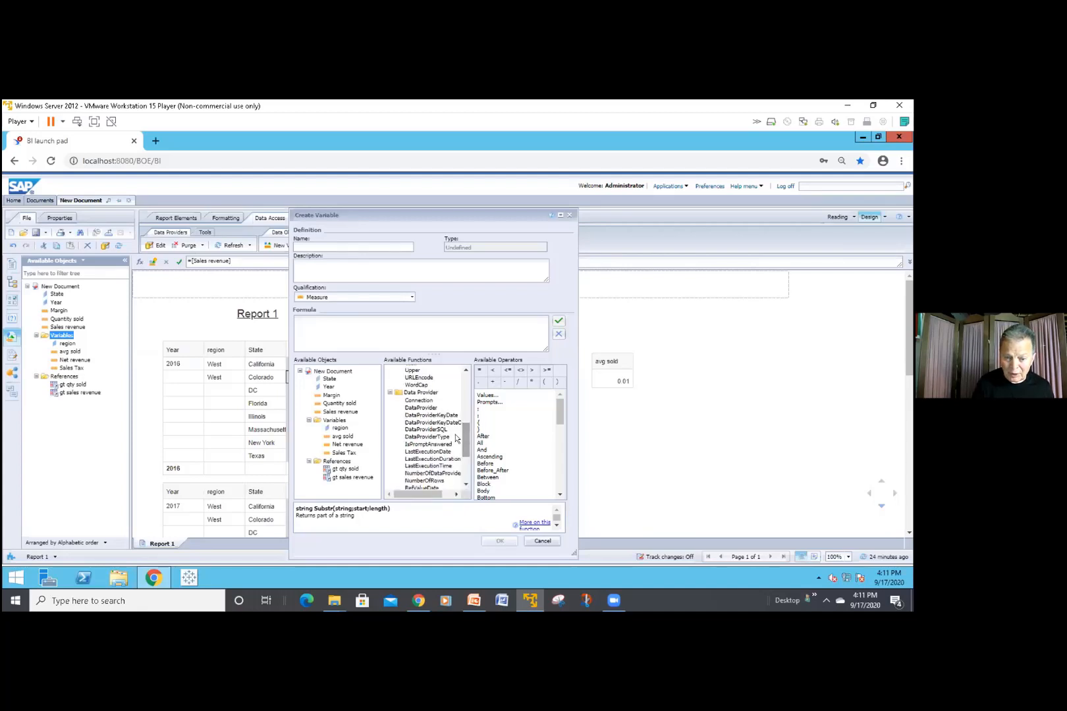
click(429, 409)
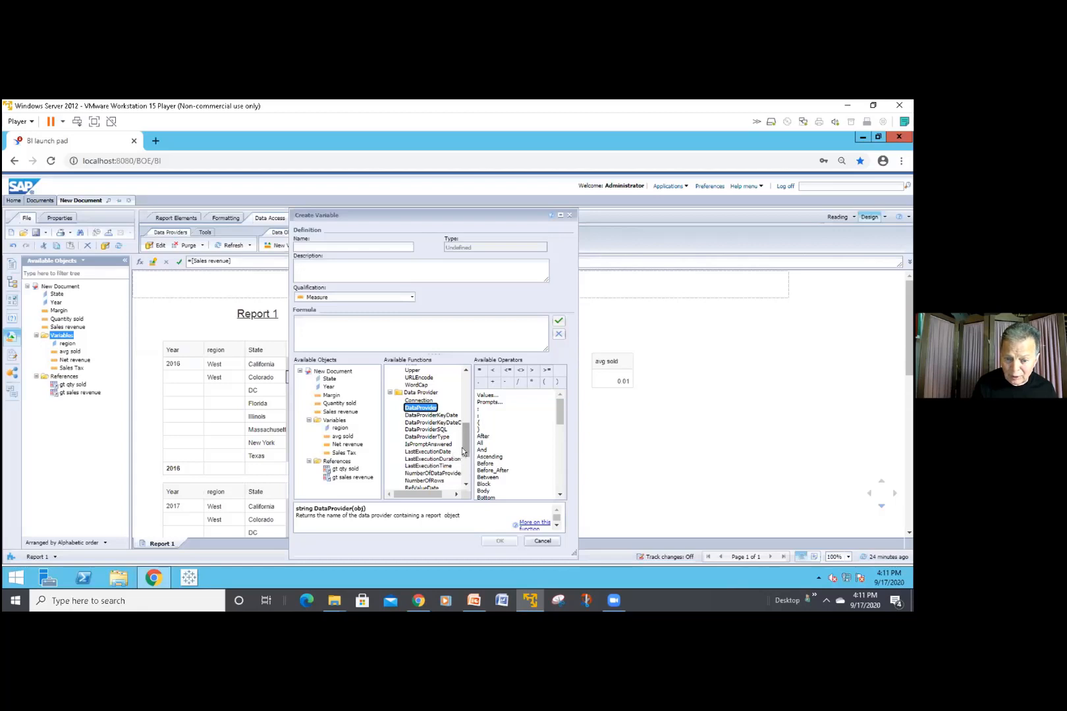
drag(461, 446, 462, 464)
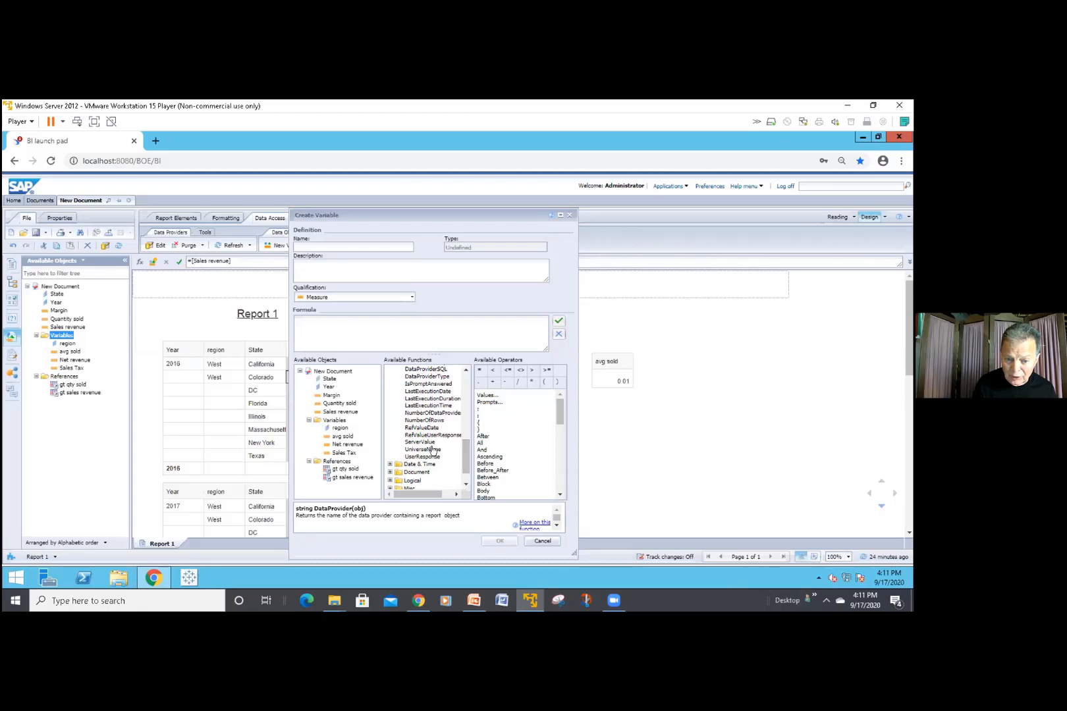
click(433, 450)
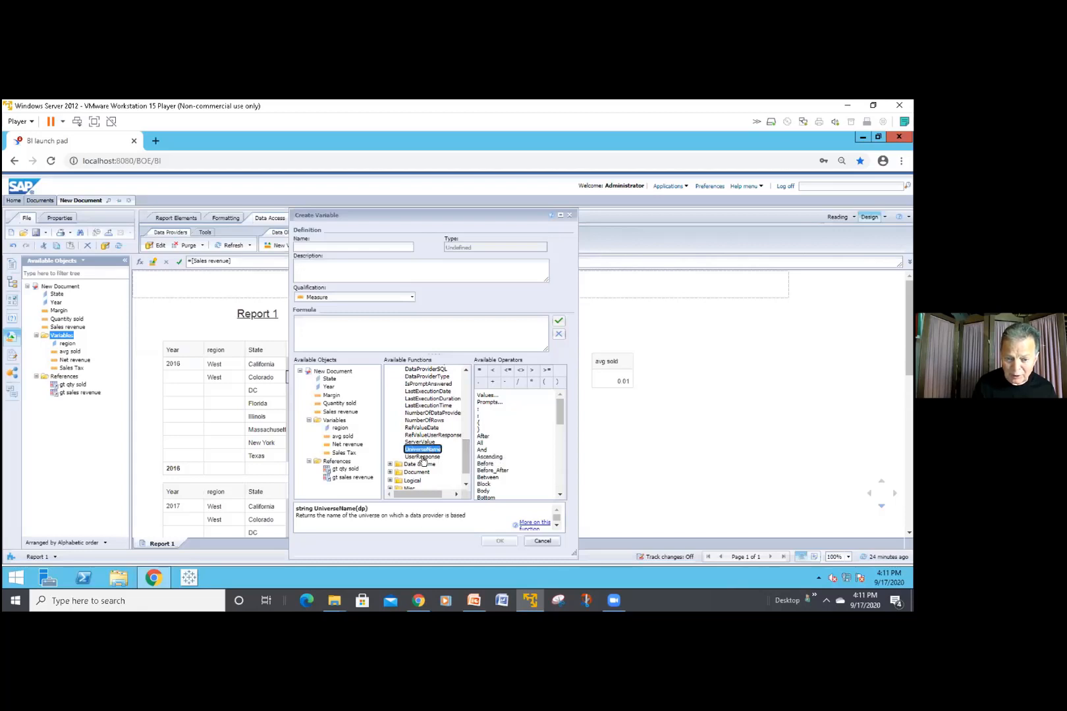
click(422, 457)
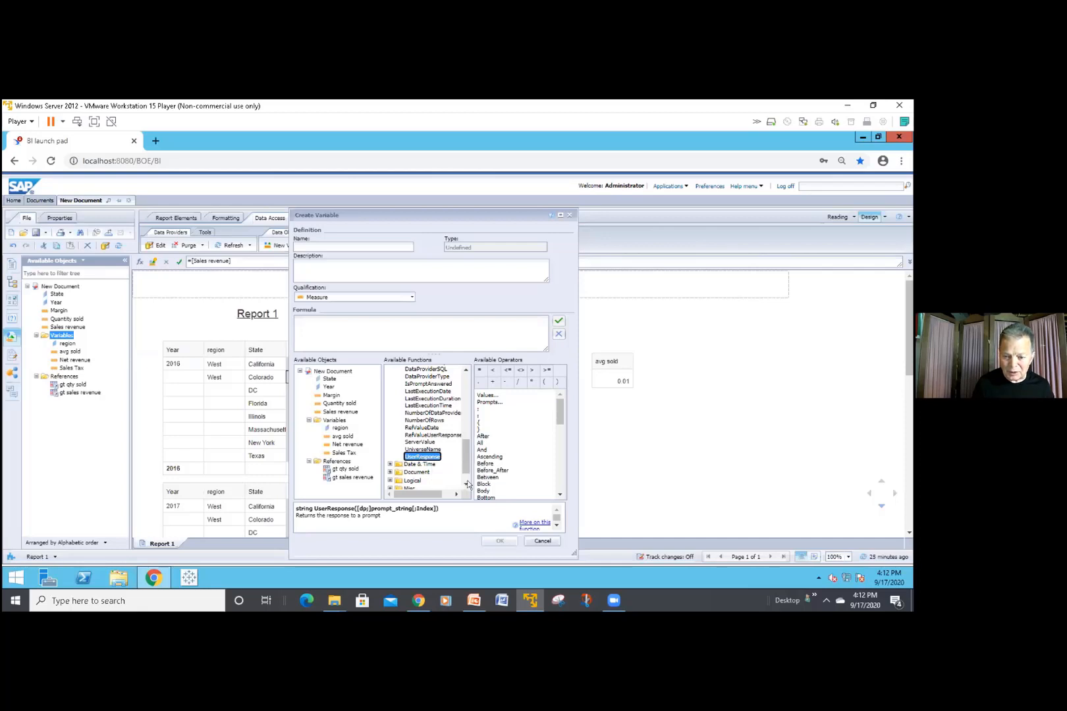
Read the SAP documentation page for the UserResponse function, covering its syntax, inputs, notes and examples, and close it
click(523, 521)
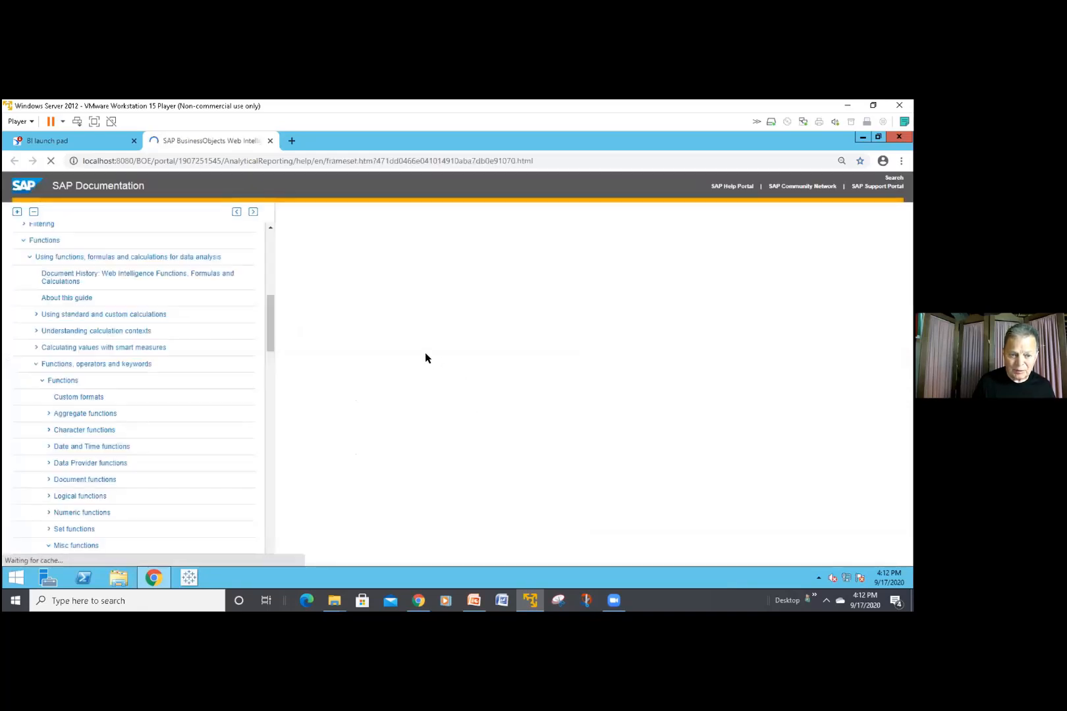
scroll(419, 432, down, 4)
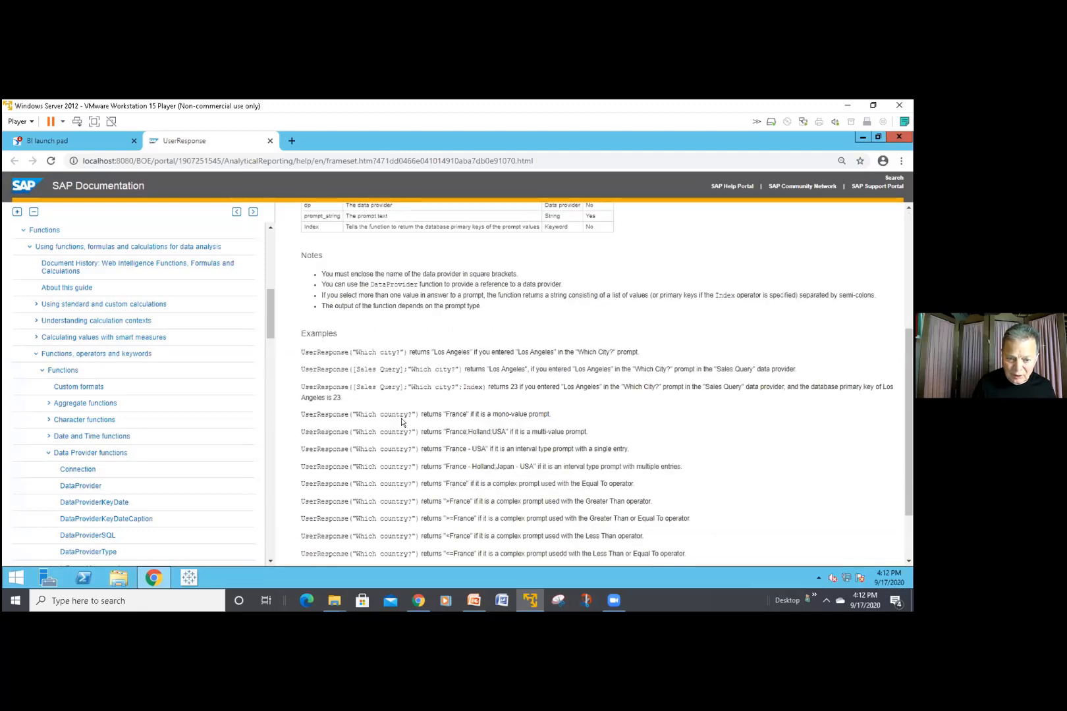
scroll(393, 420, up, 1)
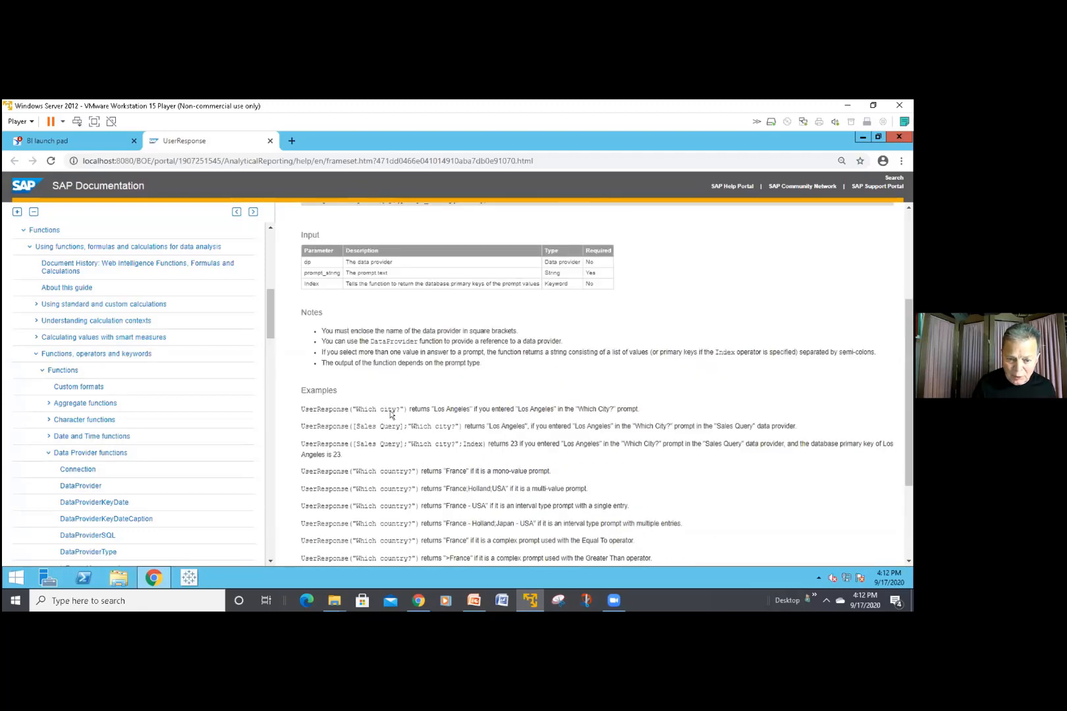
scroll(393, 415, up, 1)
scroll(392, 414, up, 2)
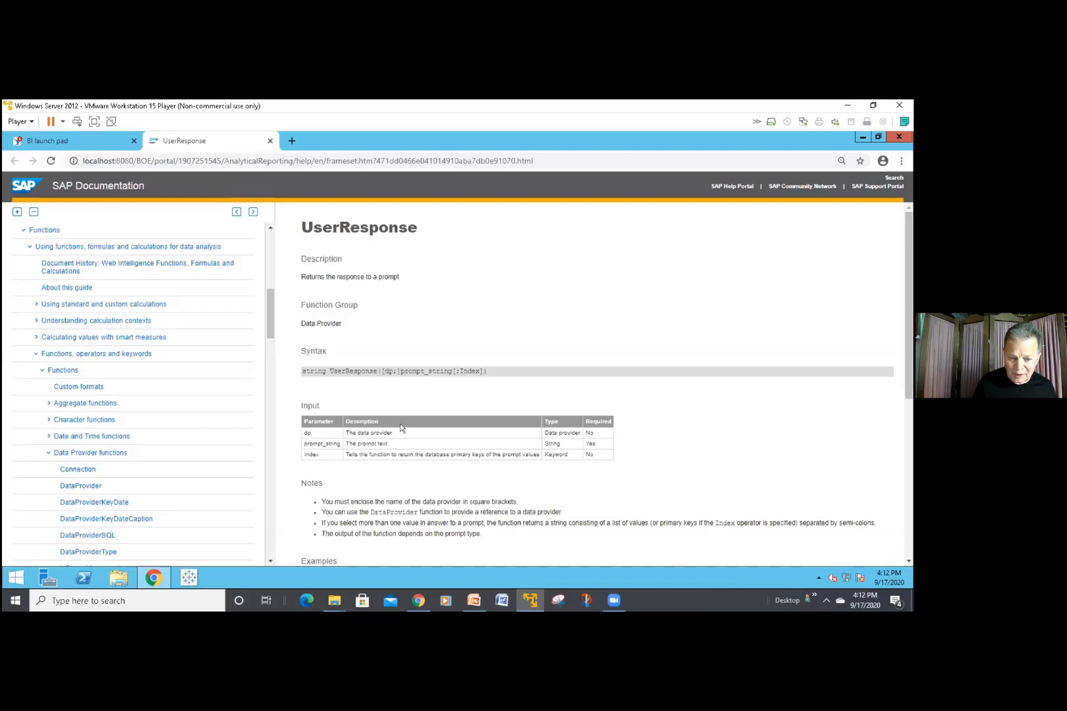
scroll(394, 442, down, 1)
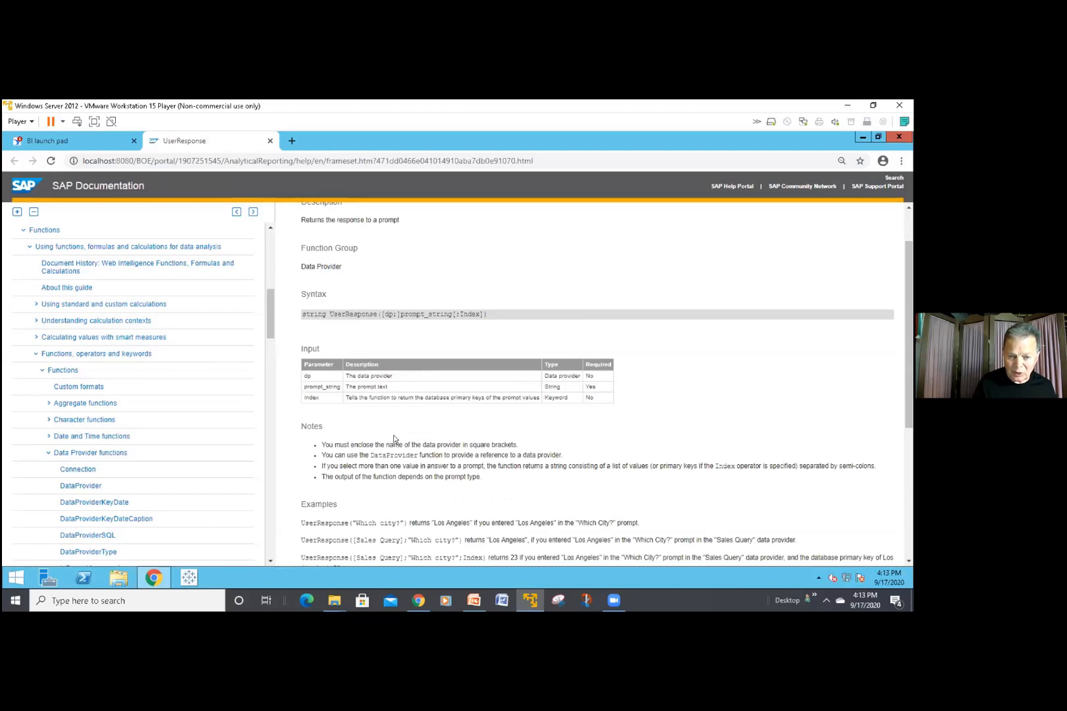
scroll(395, 438, up, 2)
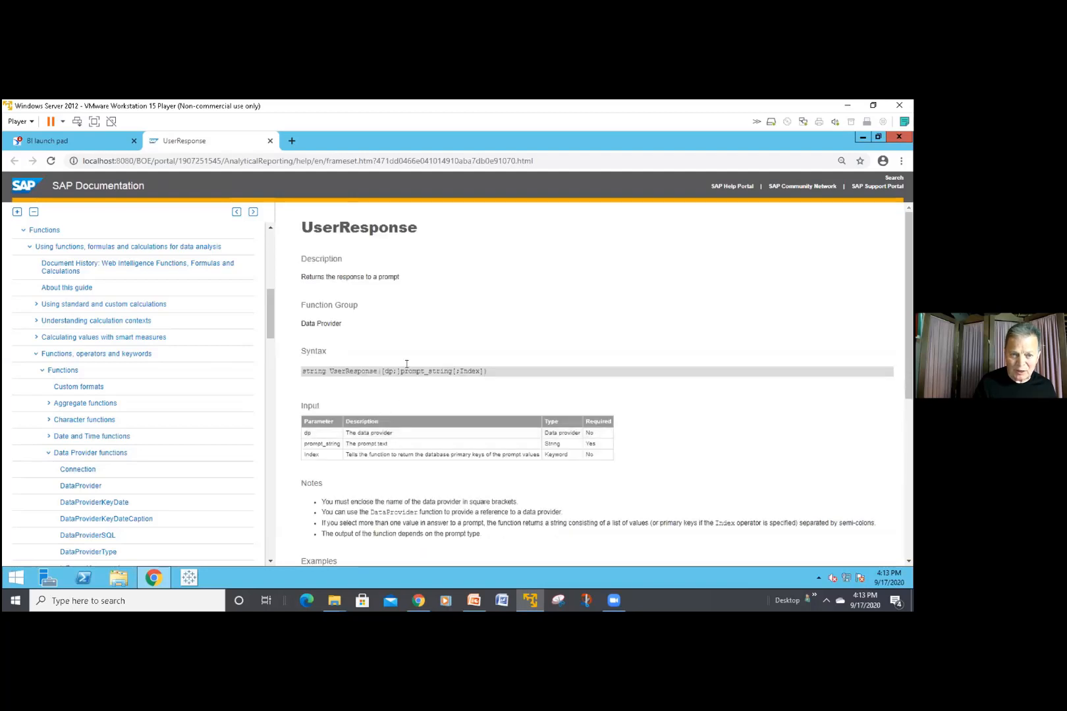
click(270, 141)
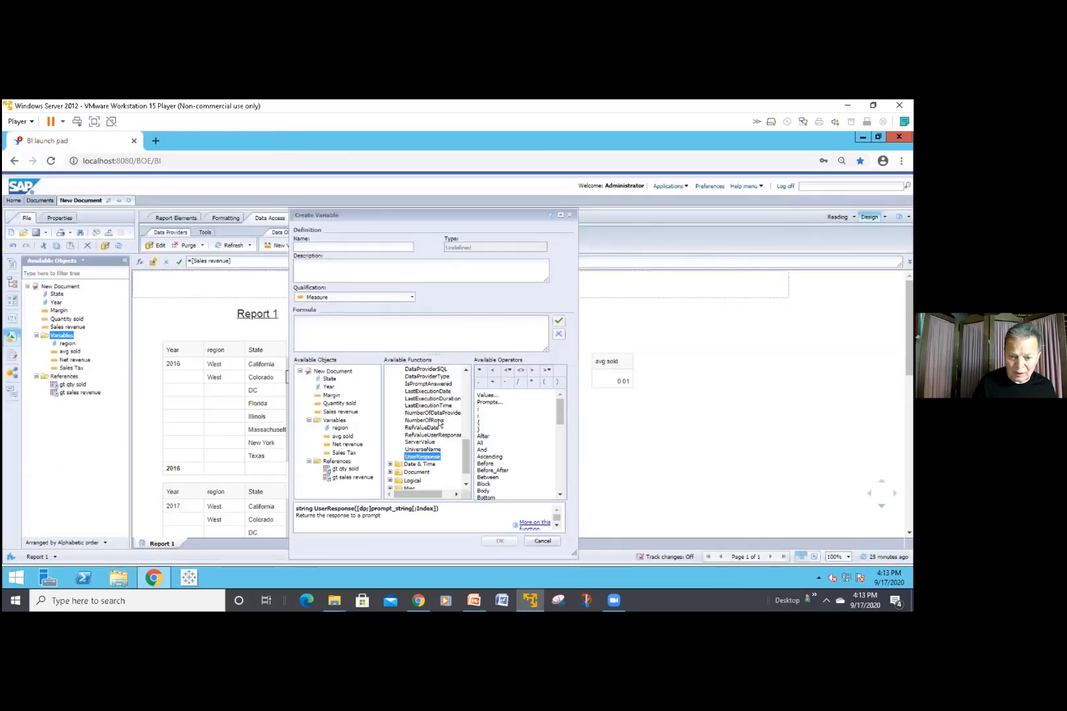
Widen the variable editor and examine the Date & Time functions, reading the descriptions of LastDayOfMonth and TimeBetween
scroll(439, 423, down, 1)
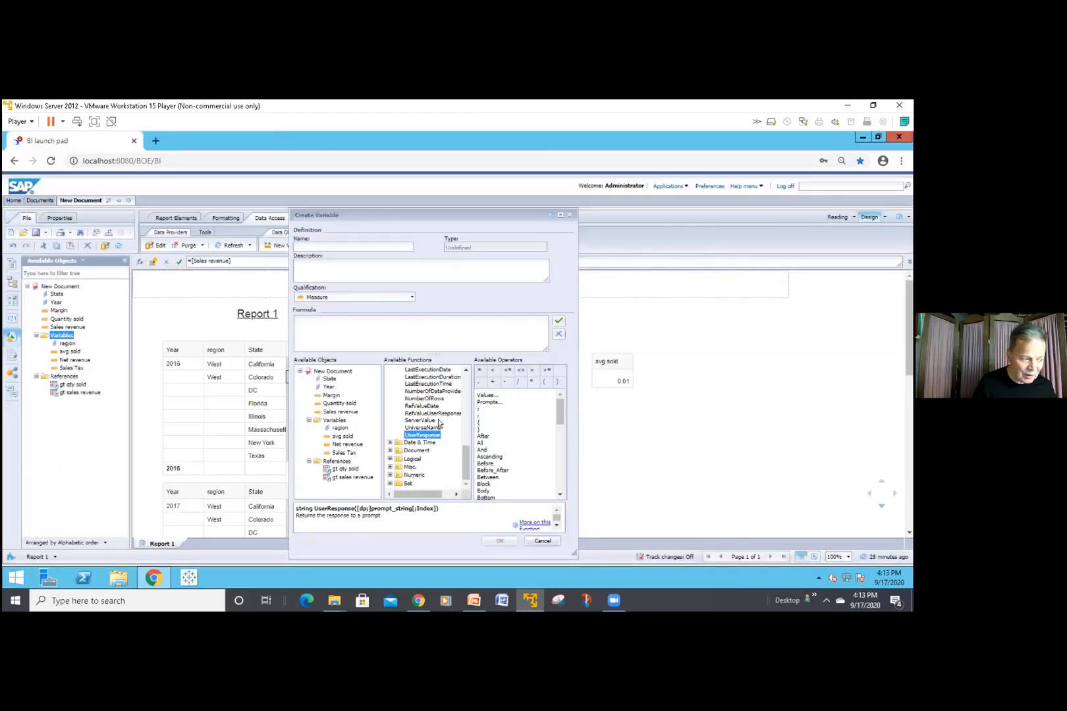
click(390, 444)
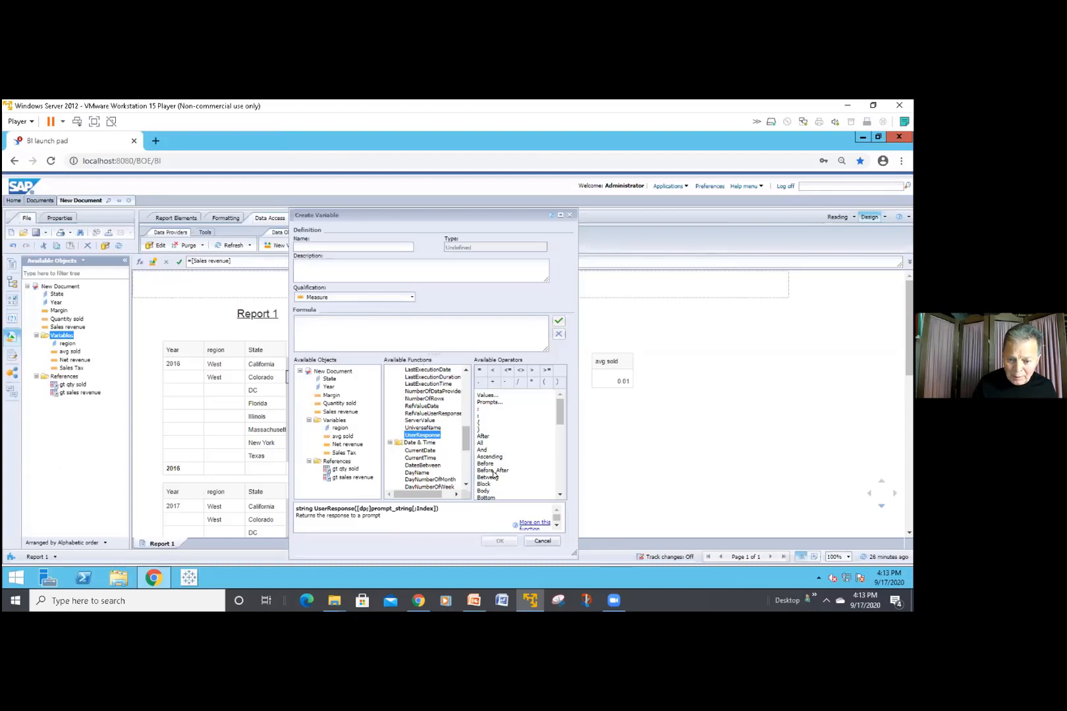
drag(570, 548, 587, 543)
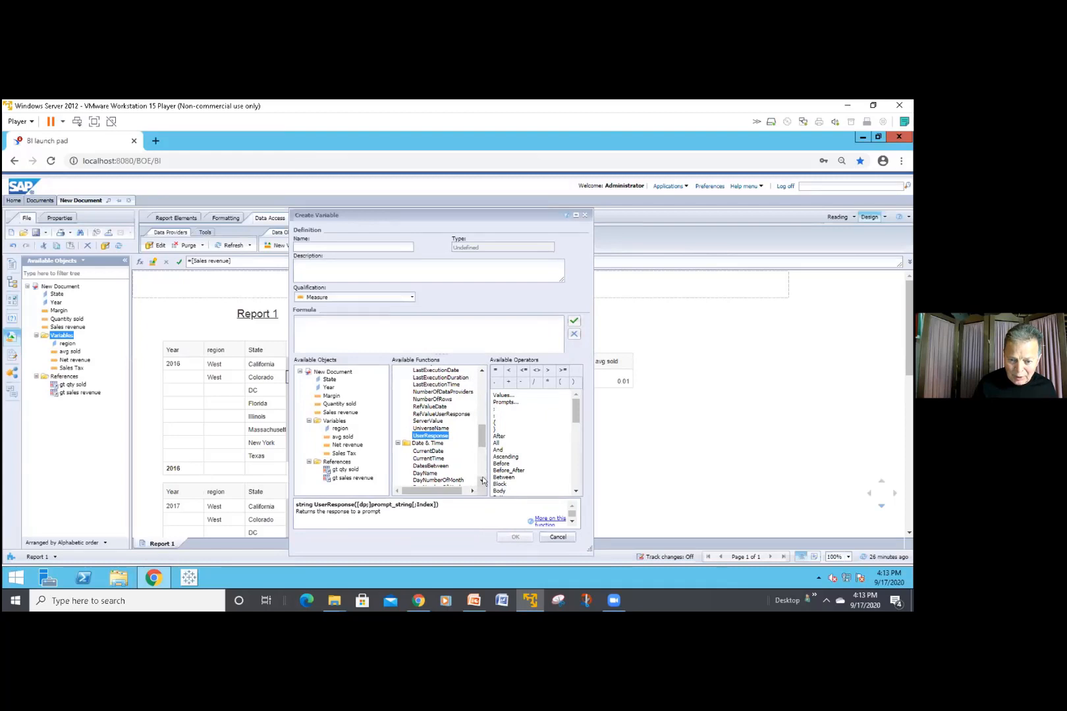
scroll(479, 482, down, 3)
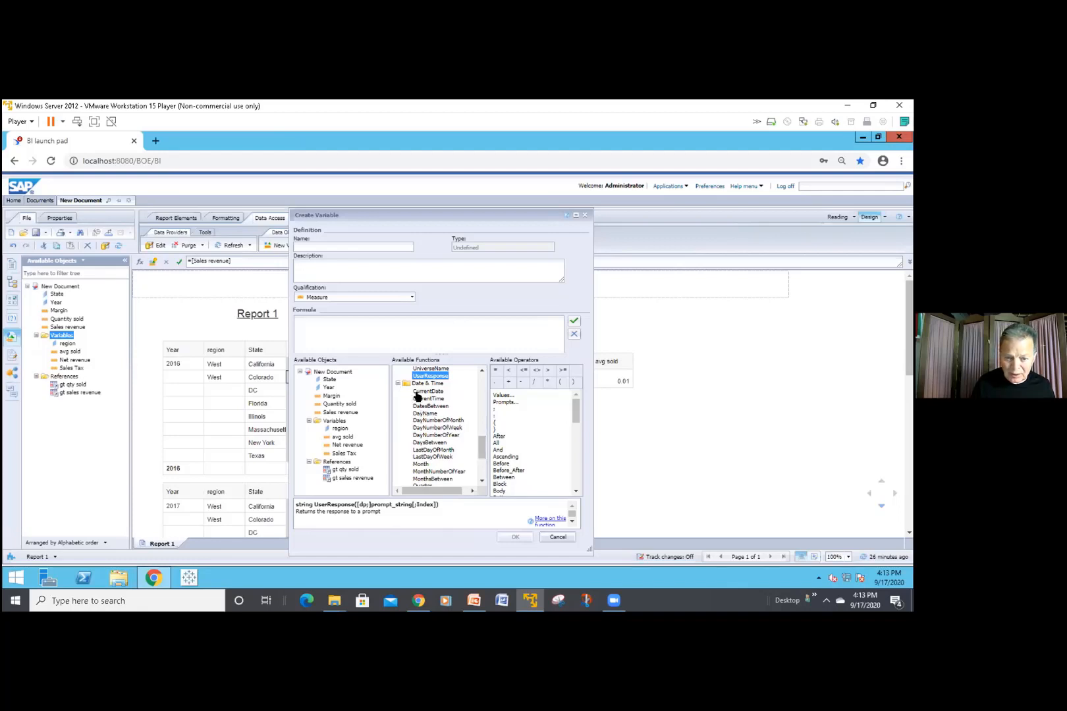
click(430, 449)
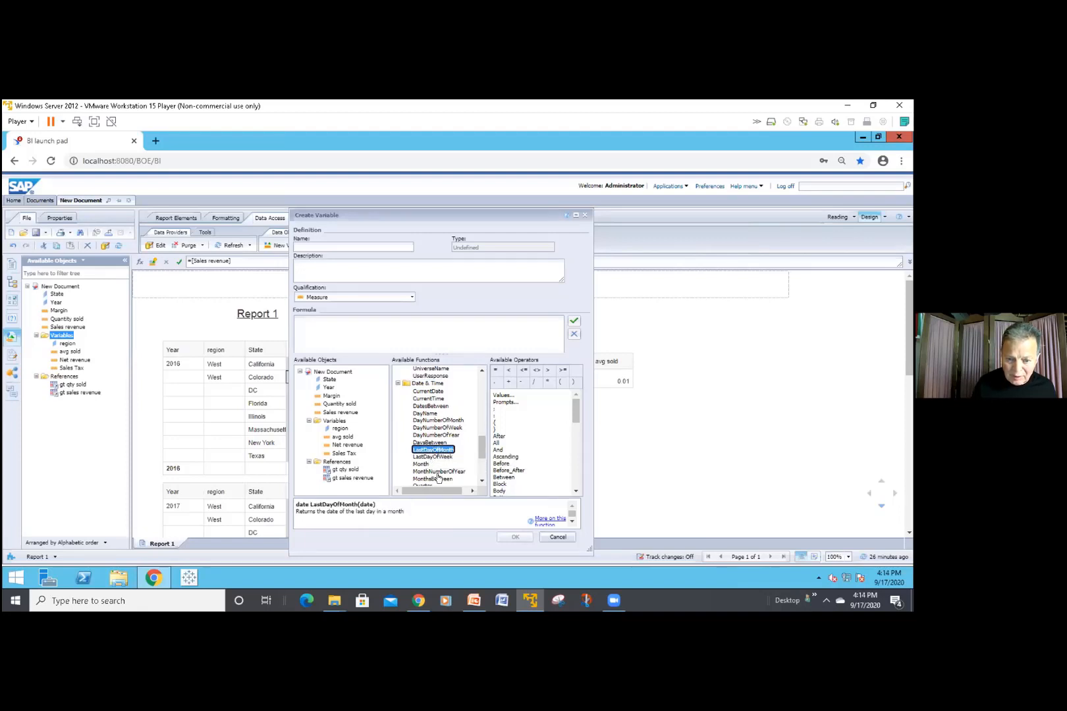
scroll(438, 479, down, 4)
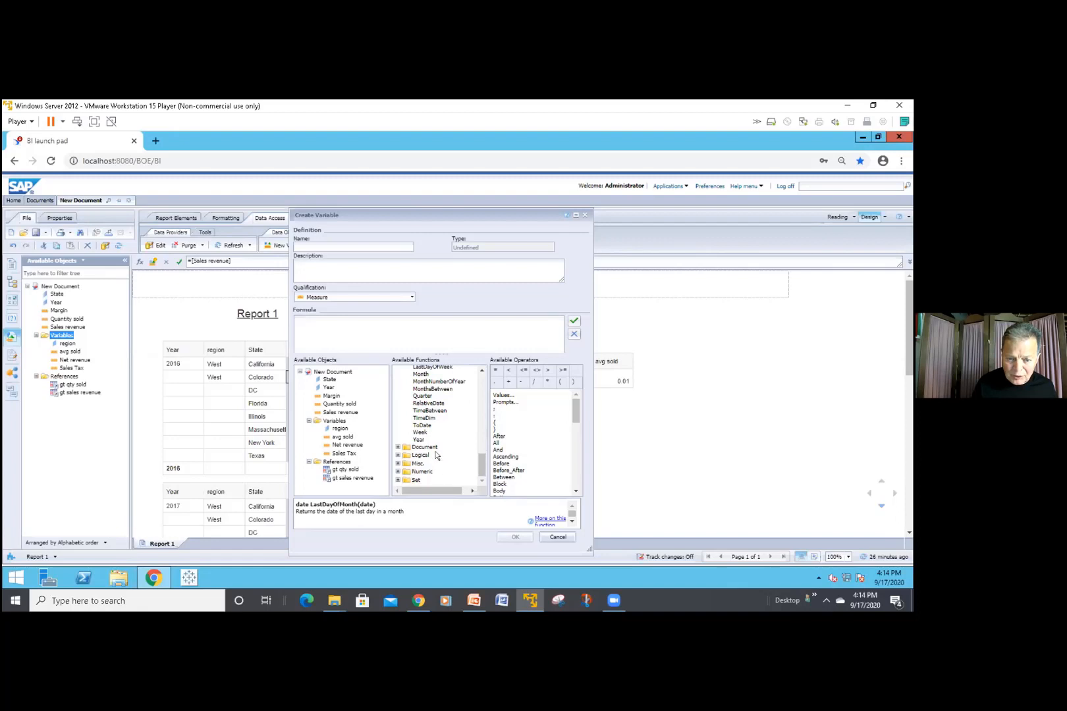
click(437, 411)
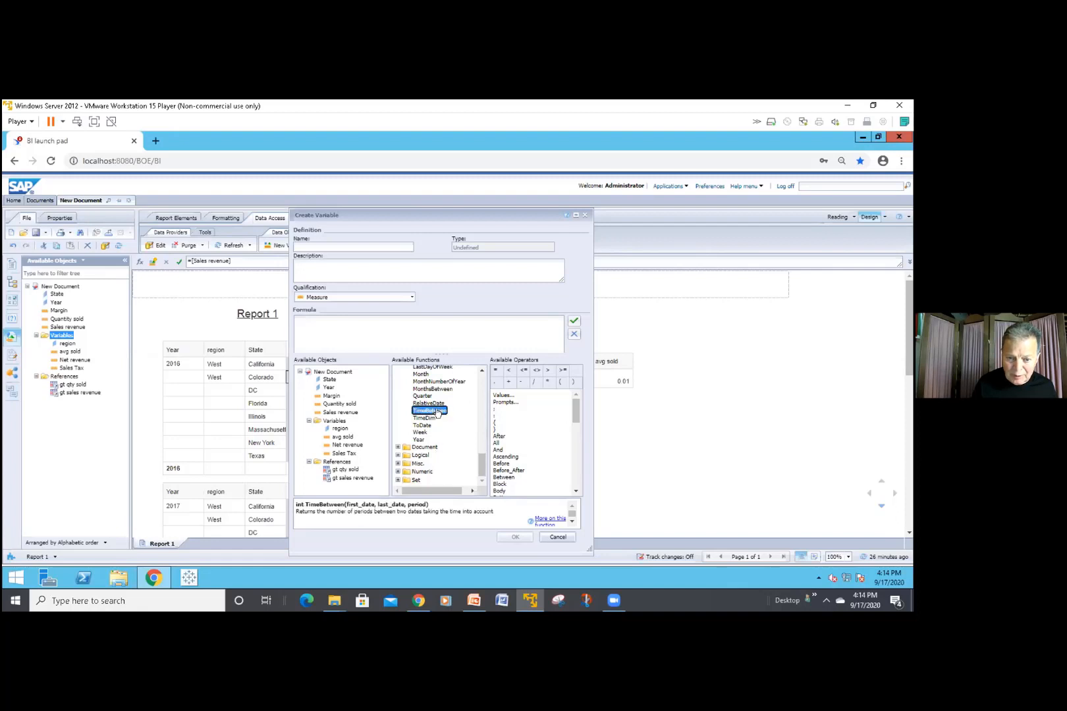
Look through the rest of the Date & Time functions and read the description of RelativeDate
scroll(438, 412, up, 3)
scroll(438, 413, up, 3)
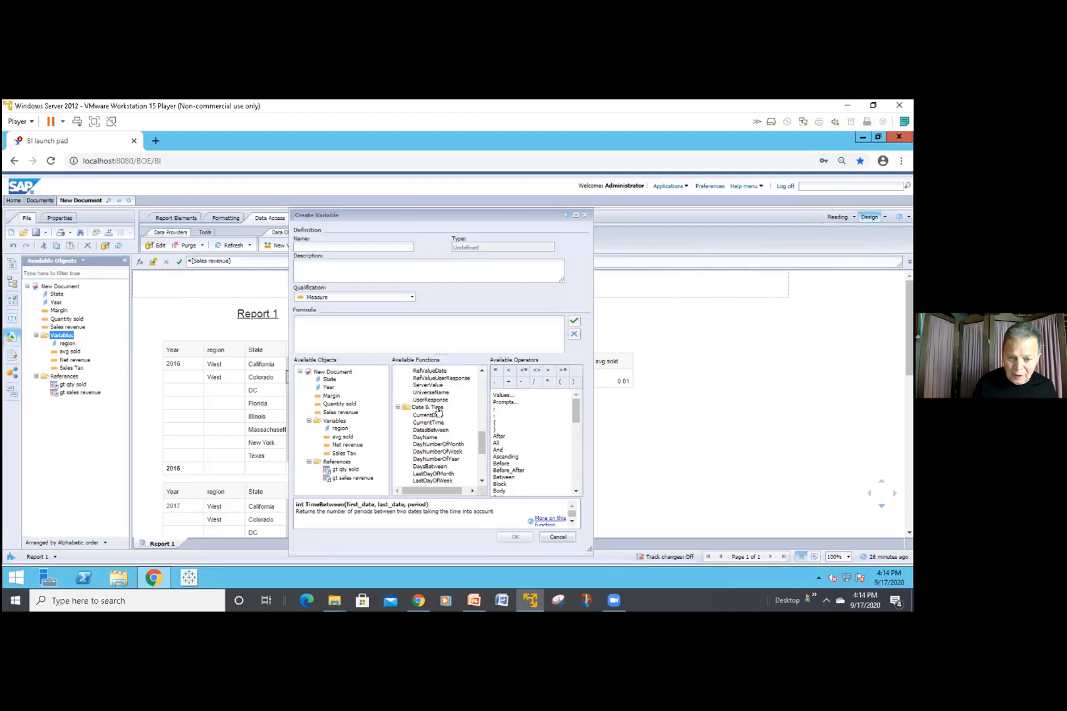
scroll(440, 422, down, 5)
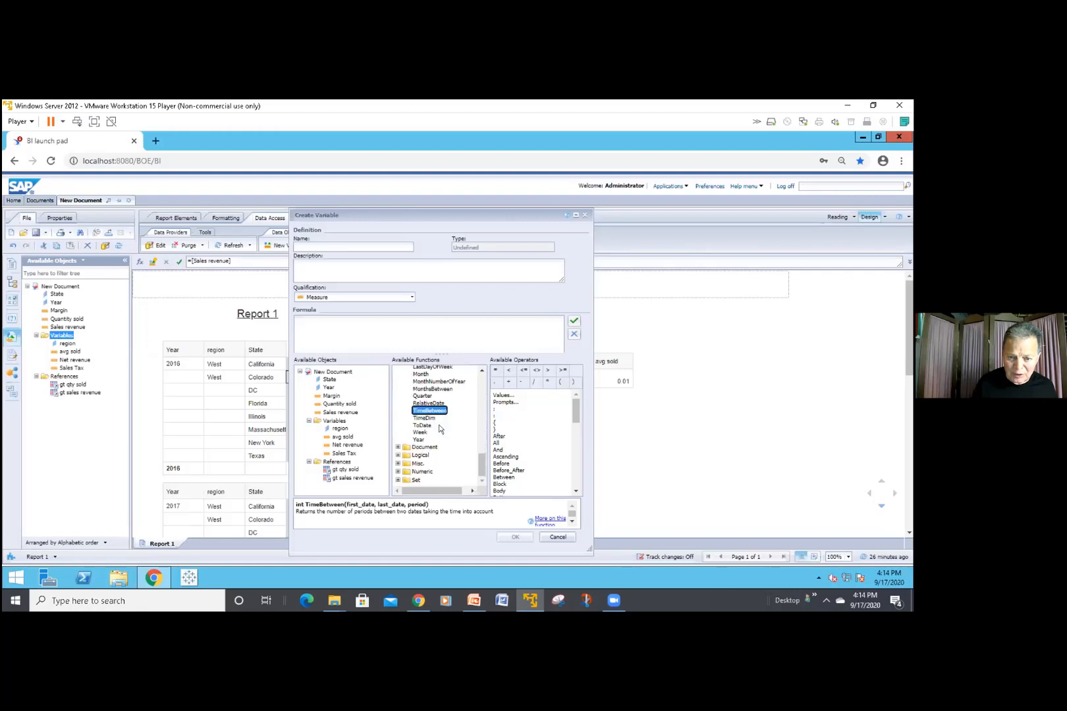
scroll(440, 430, up, 3)
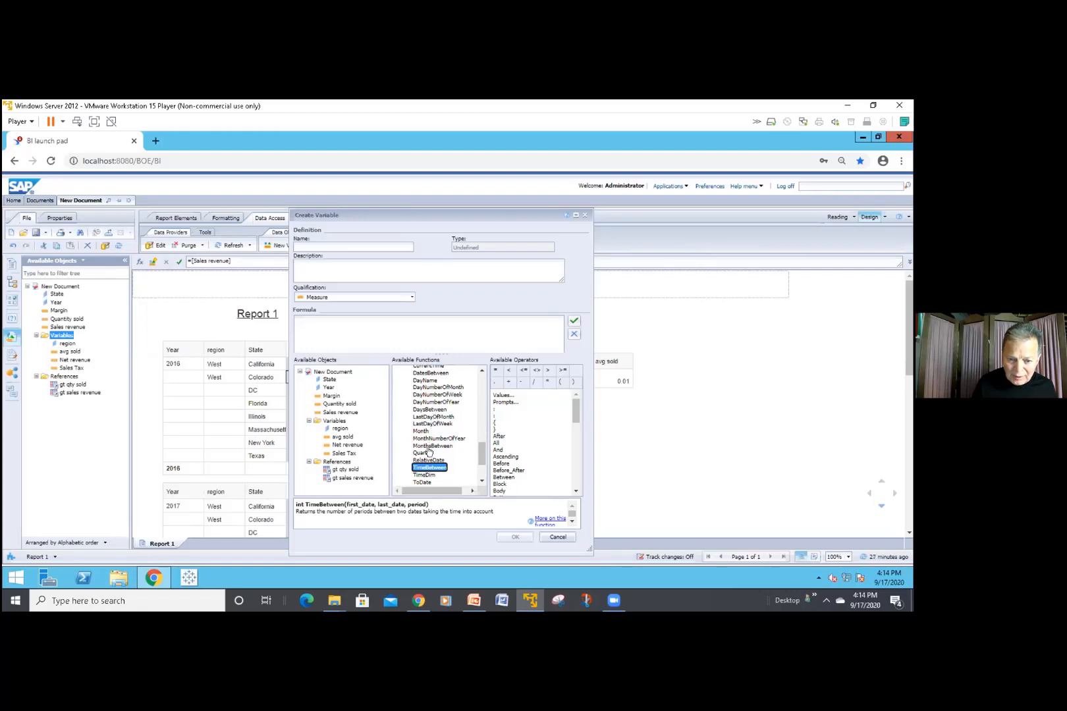
scroll(440, 447, down, 3)
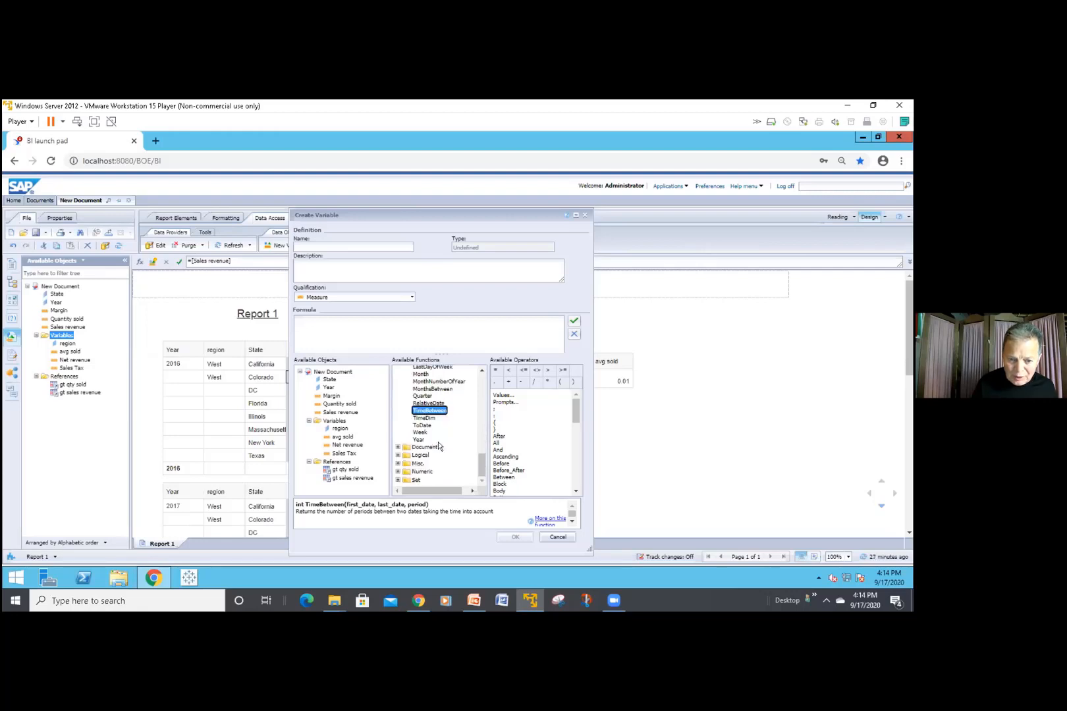
click(429, 403)
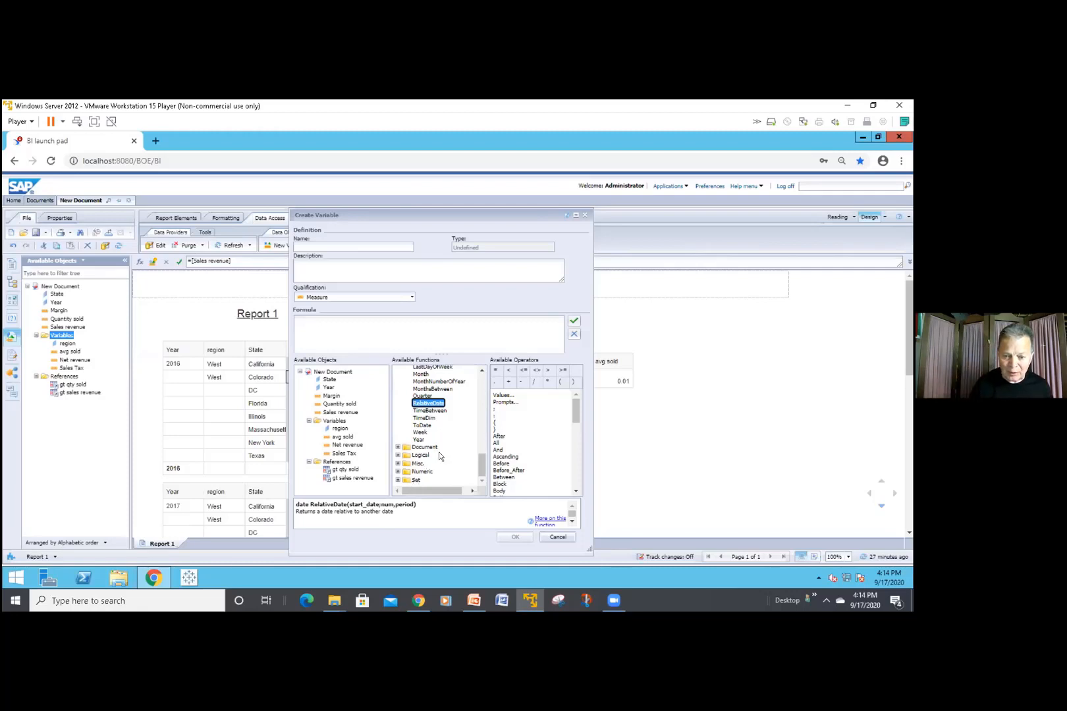
Read the SAP documentation page for the RelativeDate function, including its inputs, notes and examples, and close it
click(546, 521)
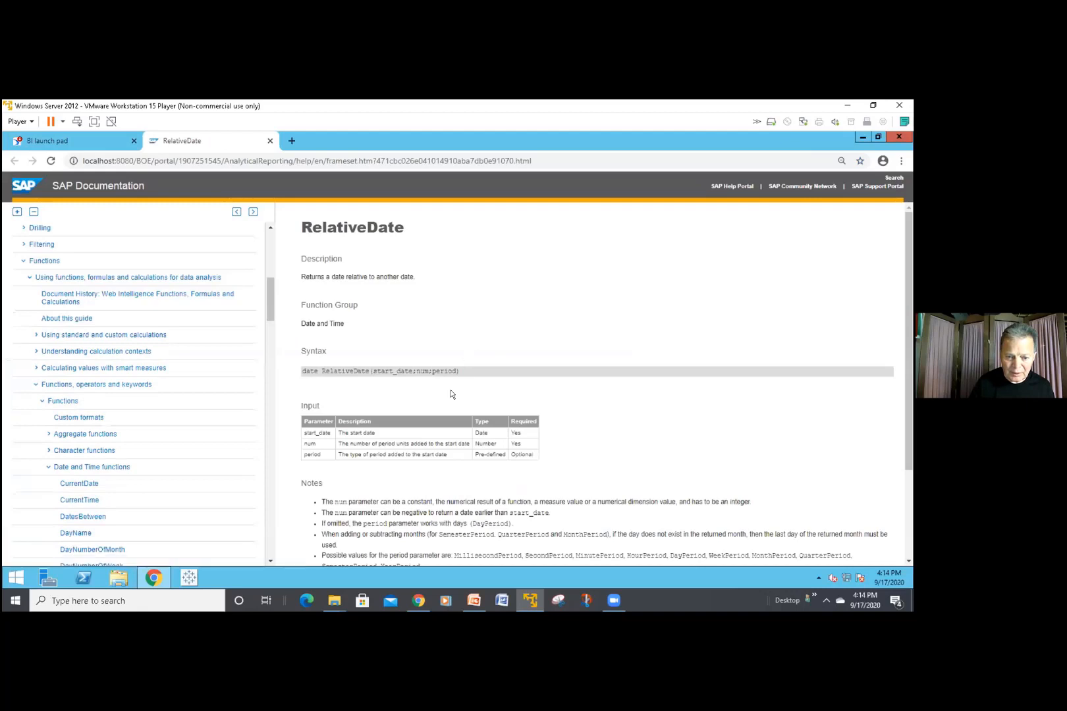
scroll(450, 392, down, 2)
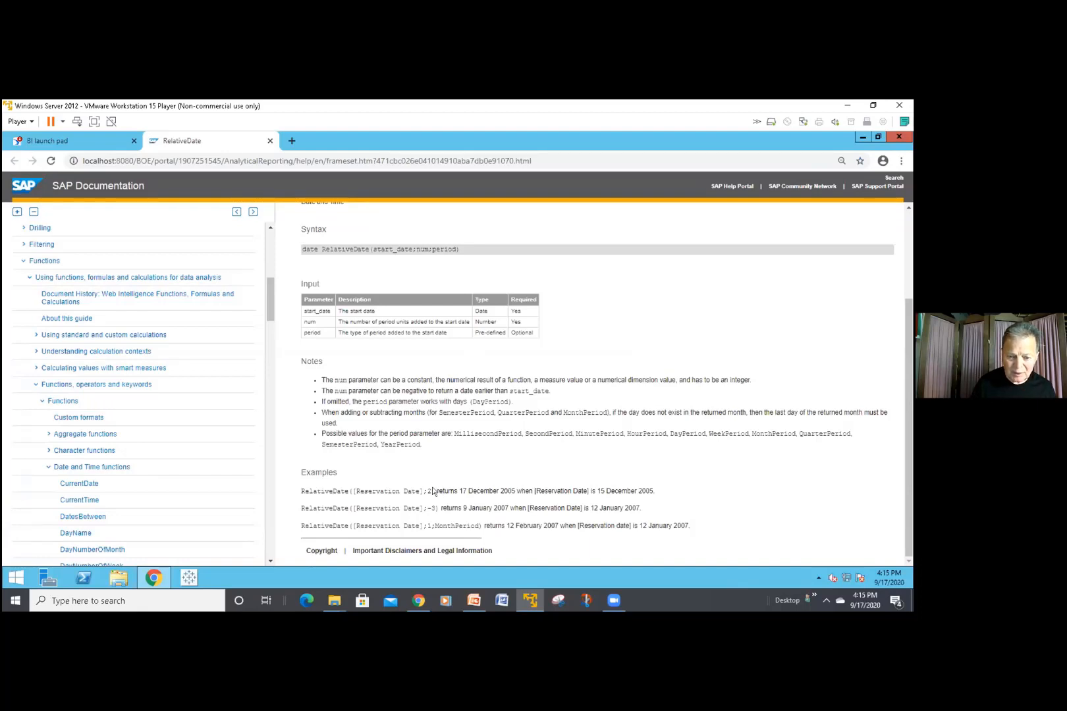
click(530, 601)
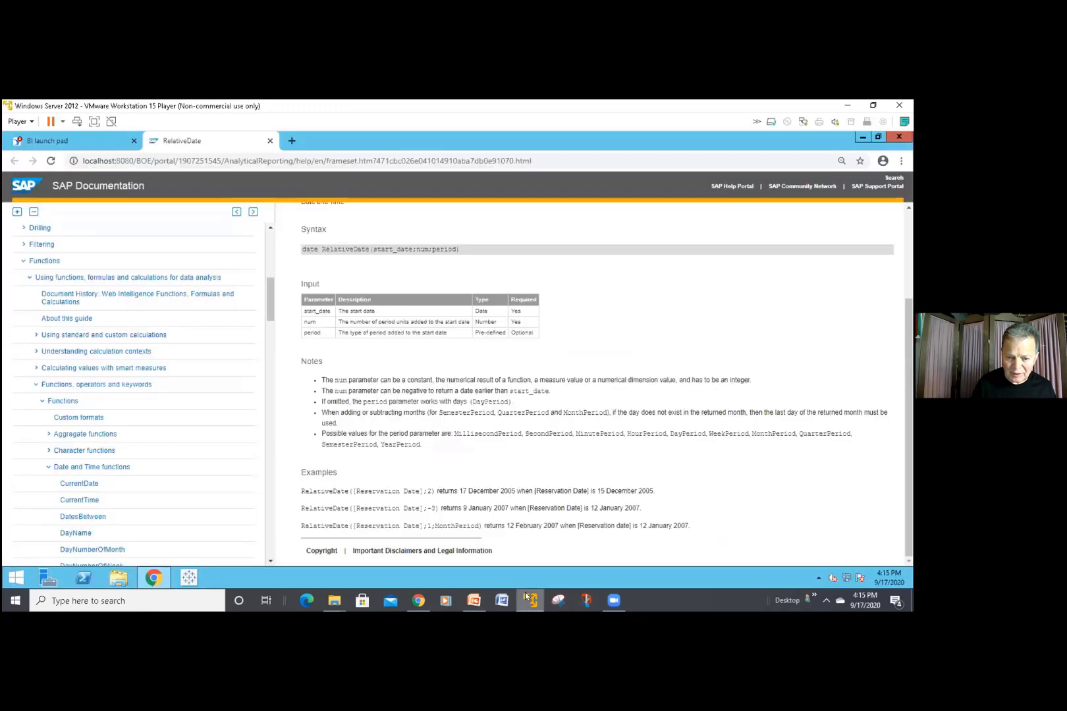
click(530, 601)
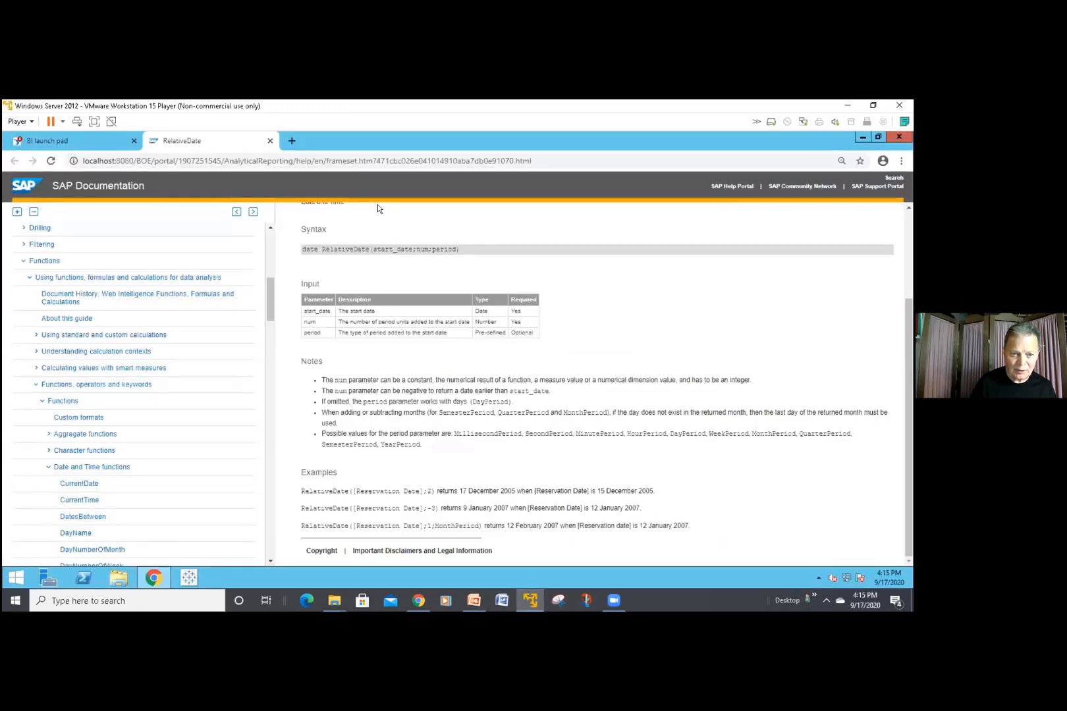
click(271, 142)
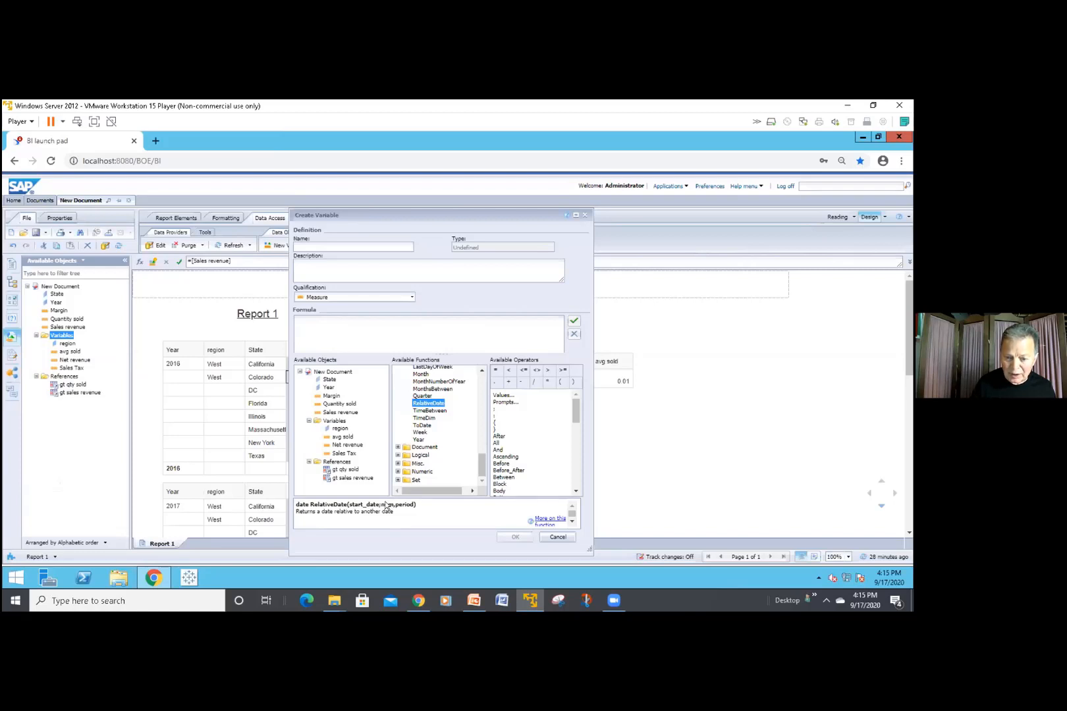
Look through the available formula operators for period keywords such as MonthPeriod and QuarterPeriod
click(575, 491)
click(574, 490)
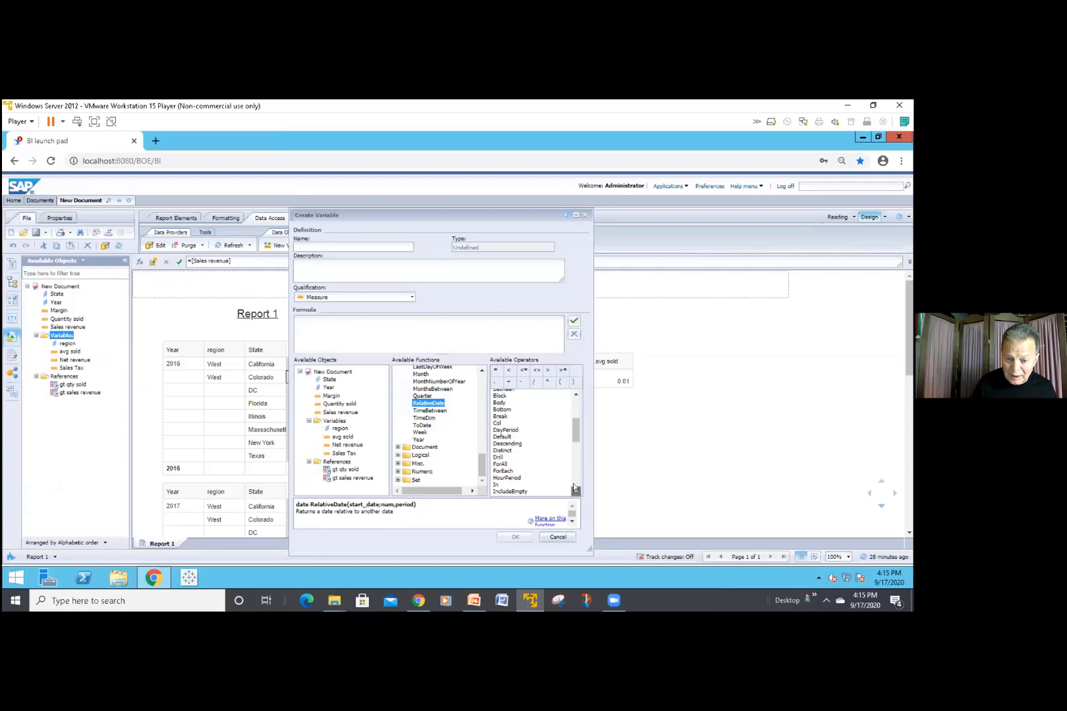
click(574, 488)
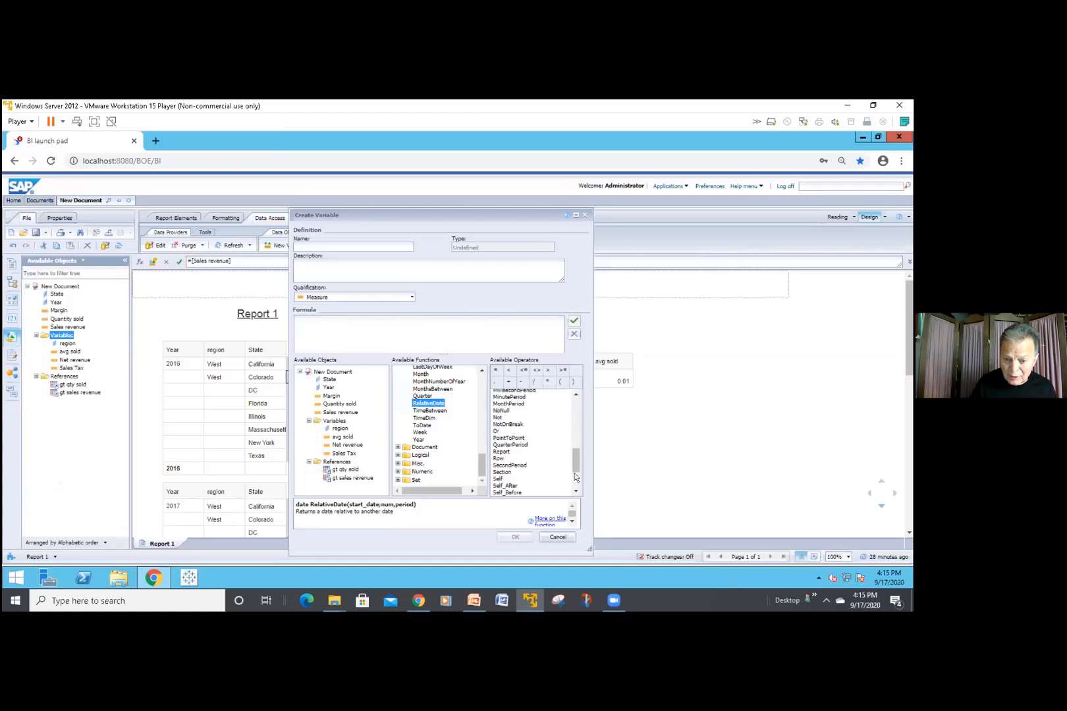
drag(574, 467, 577, 461)
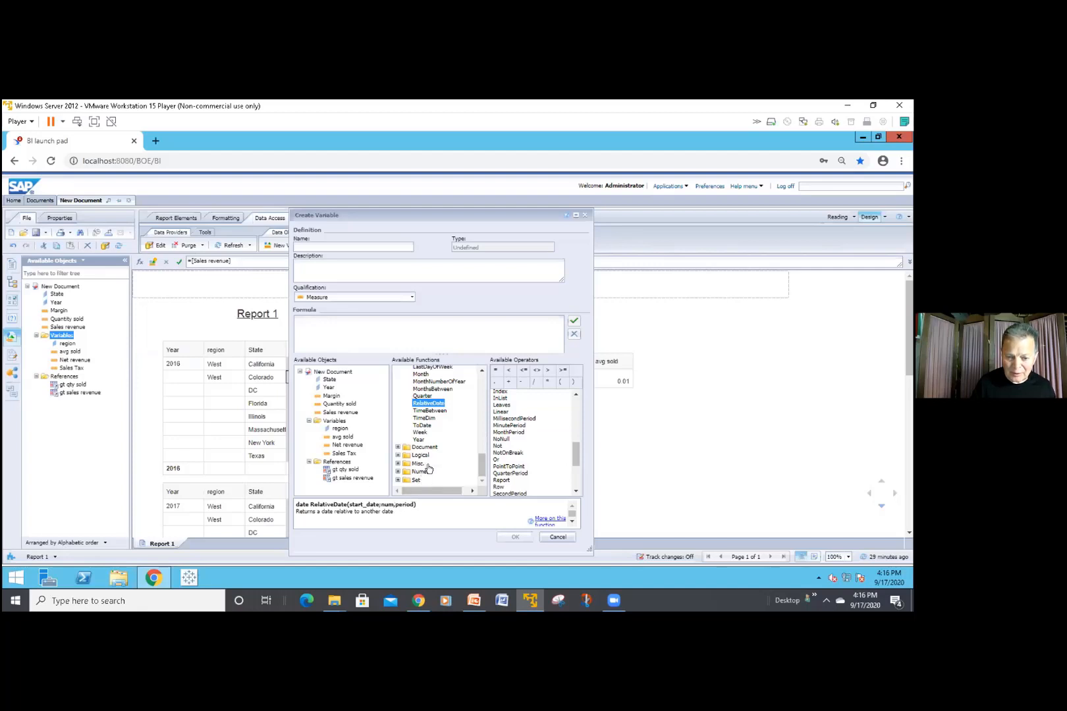
Examine the Numeric functions, reading the description of Rank and its SAP documentation page, and close that page
drag(482, 469, 482, 482)
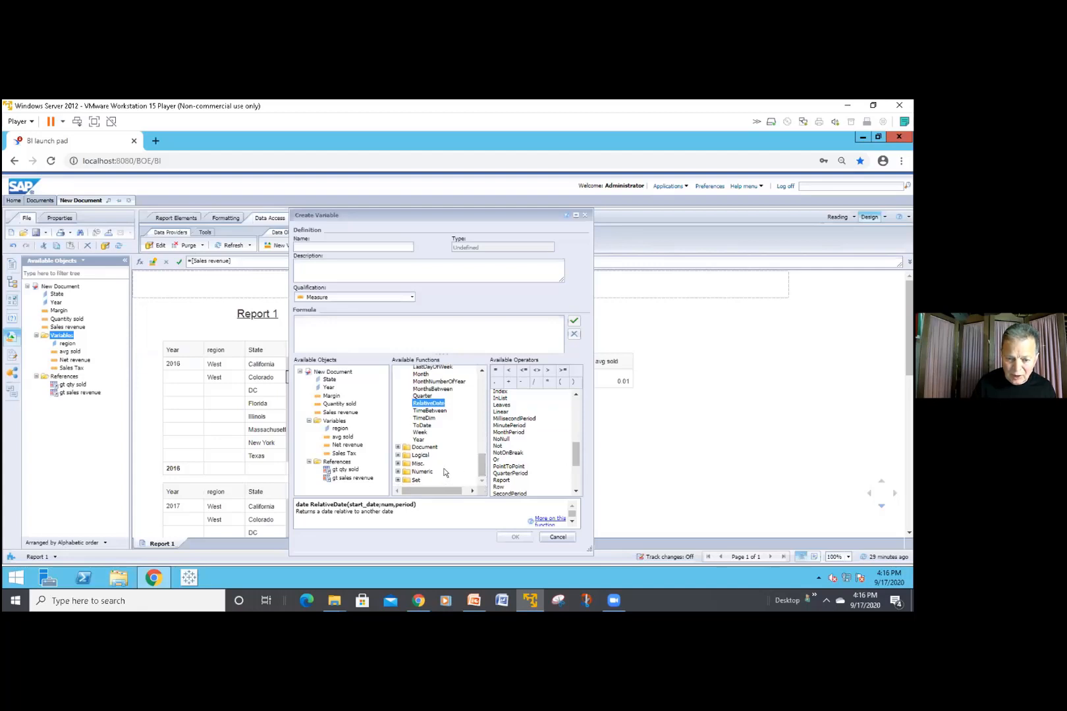
click(397, 472)
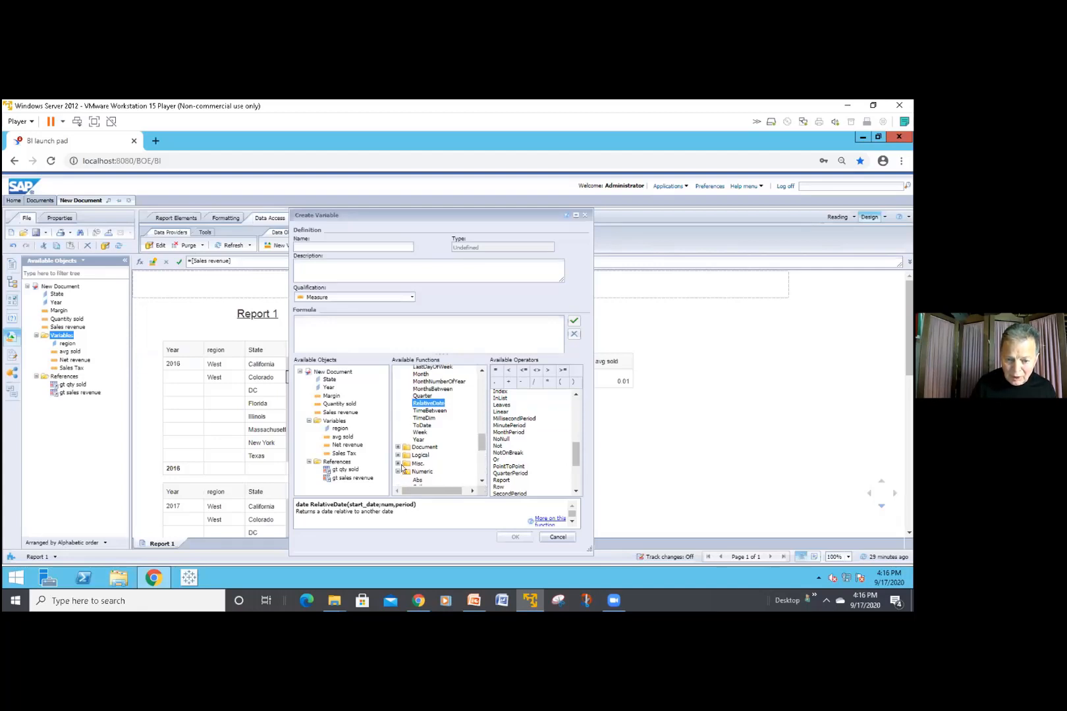
click(480, 481)
click(480, 482)
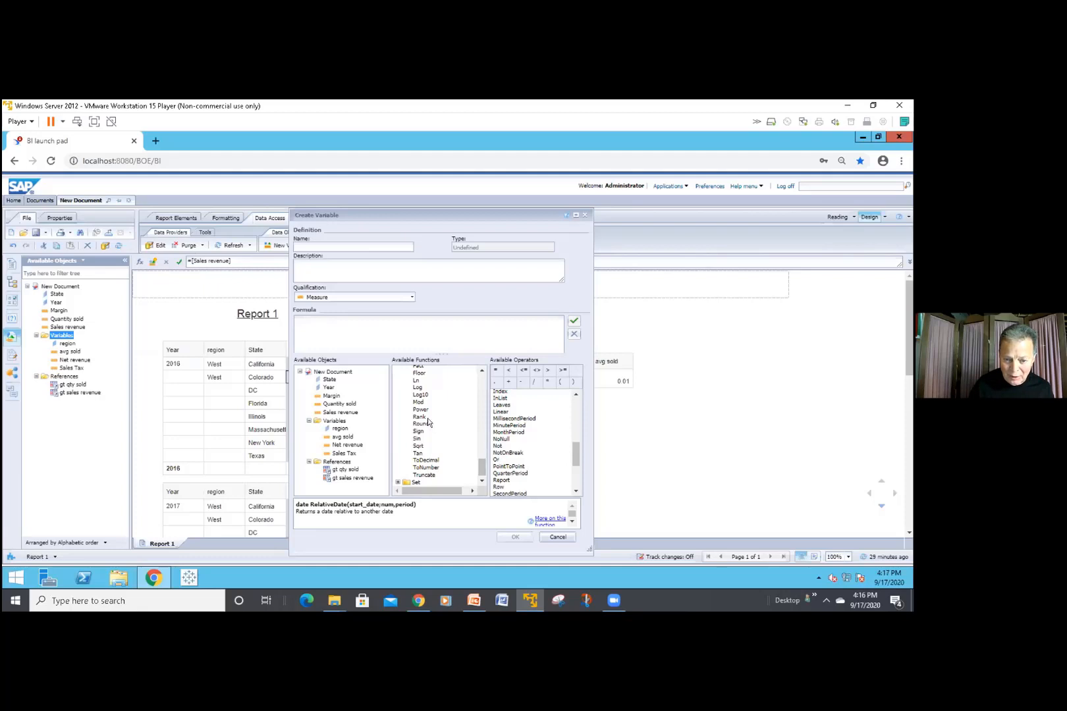
click(419, 417)
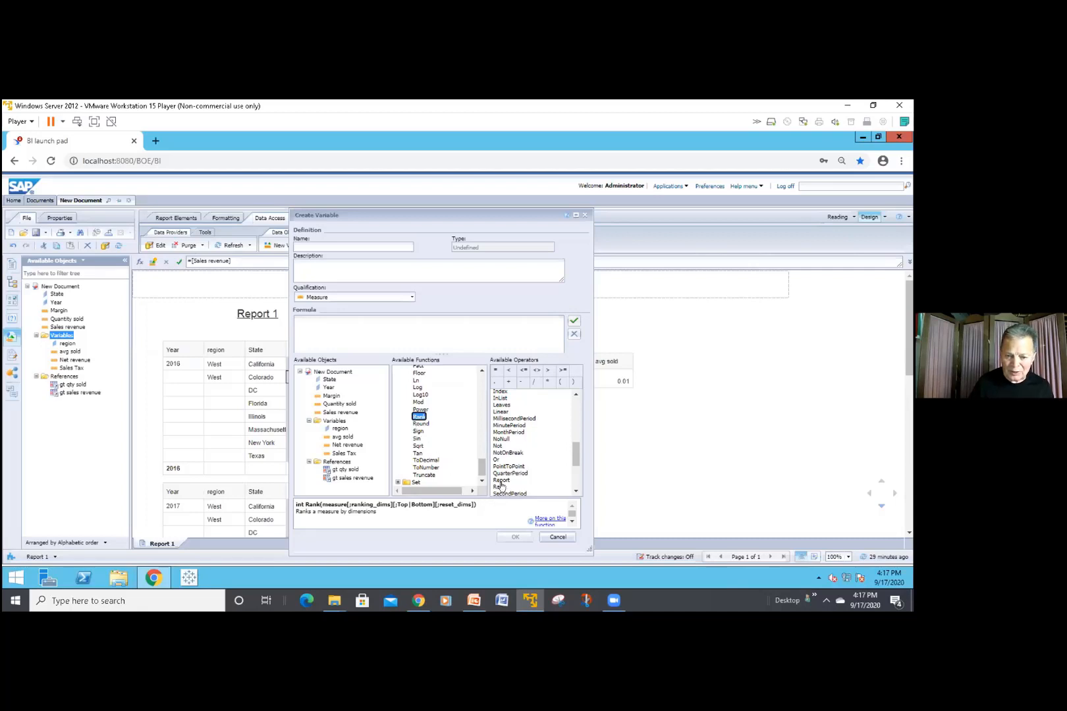
click(538, 520)
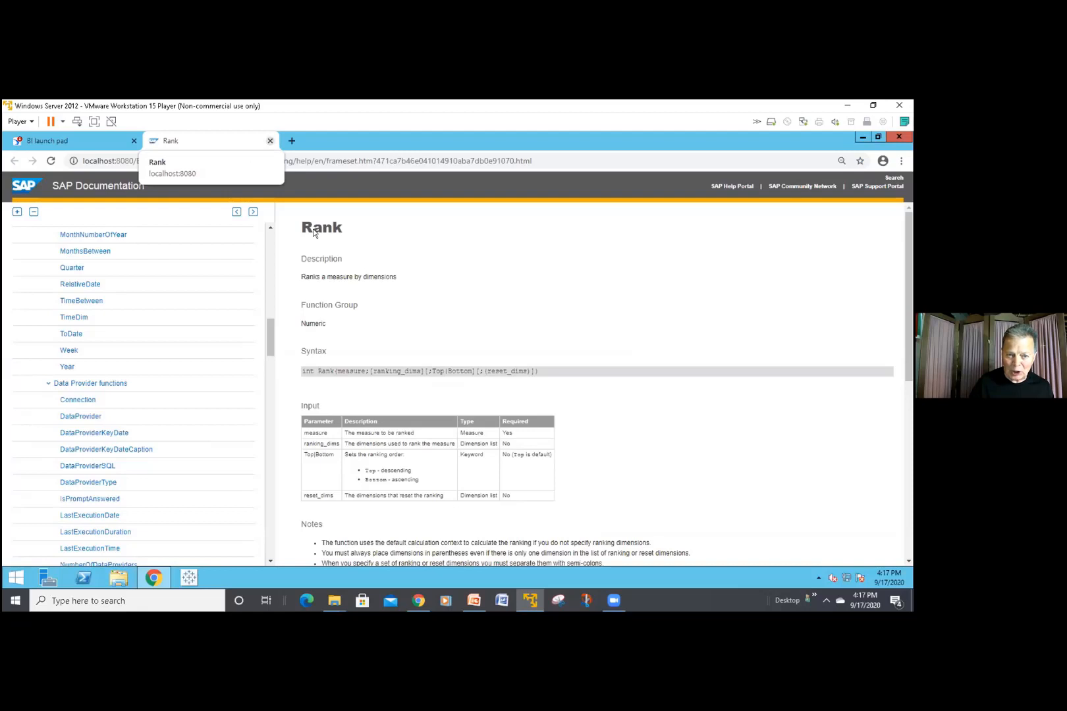
key(ctrl+w)
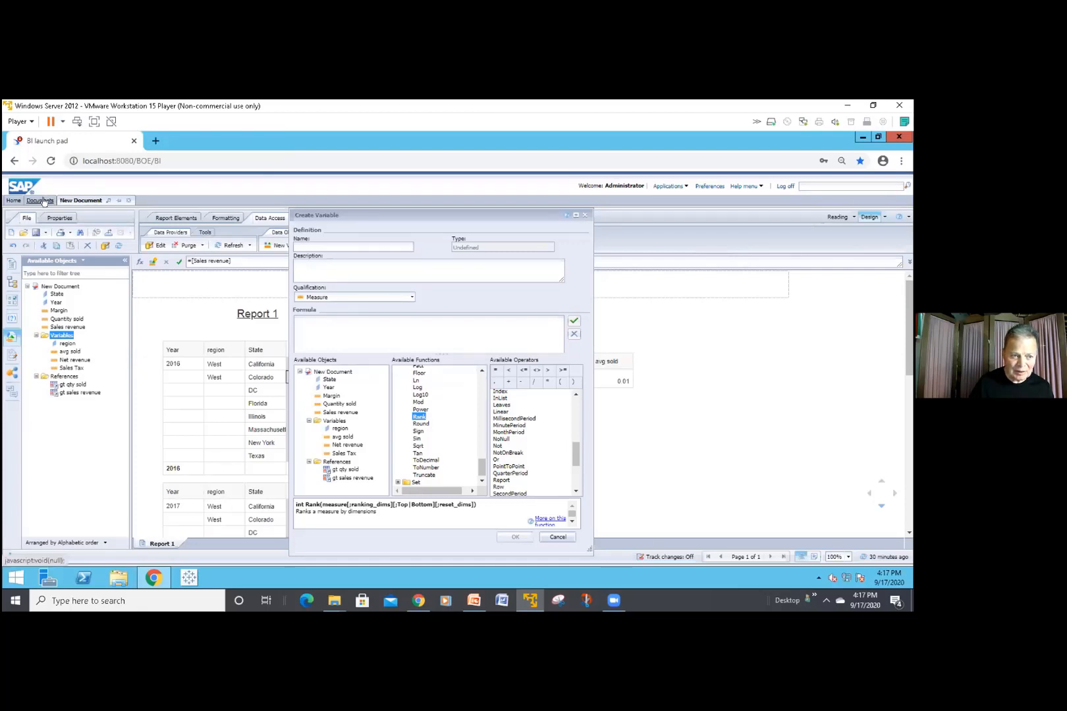
Open the Marquee document from the Demo Documents folder for modification
click(41, 201)
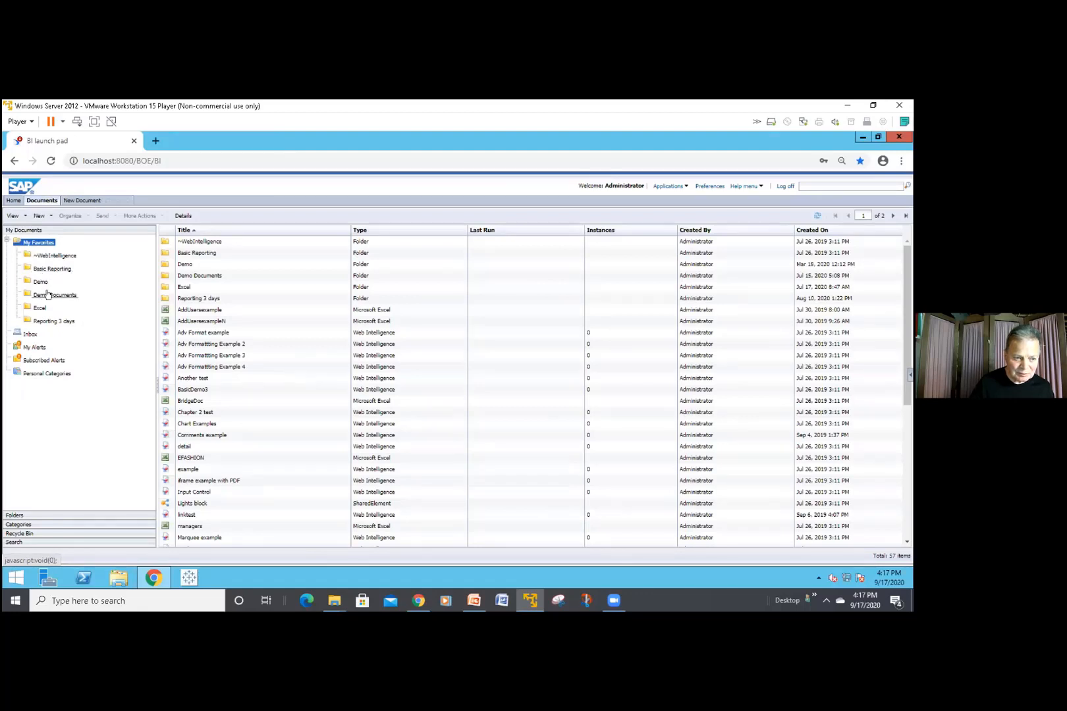
click(48, 295)
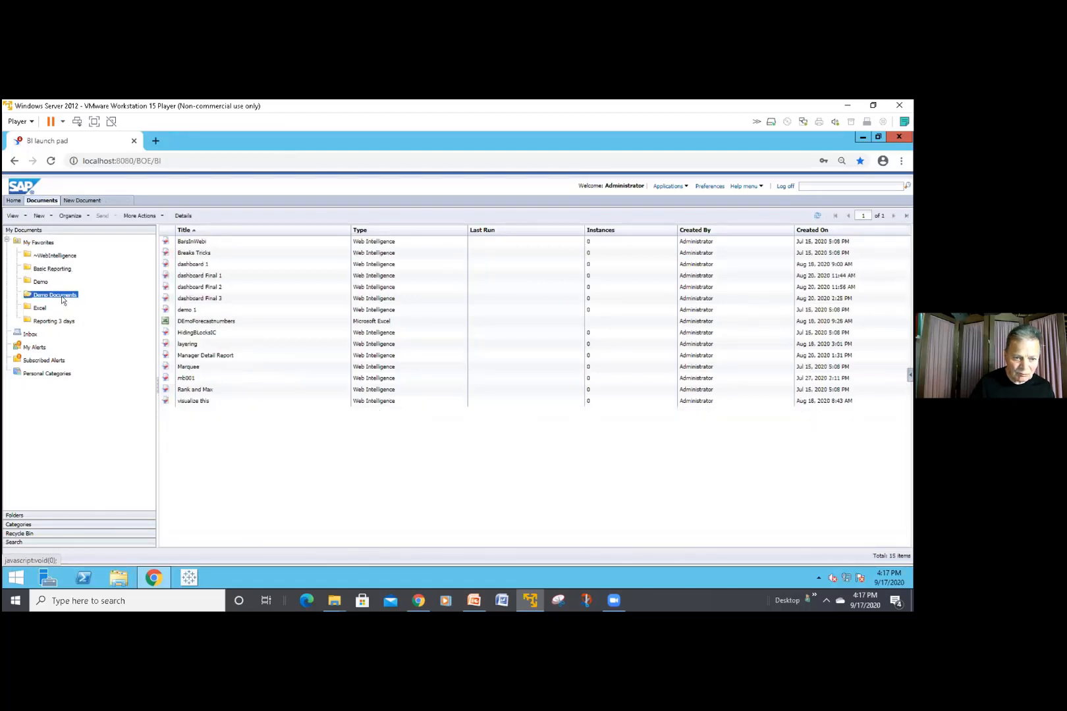
right_click(184, 369)
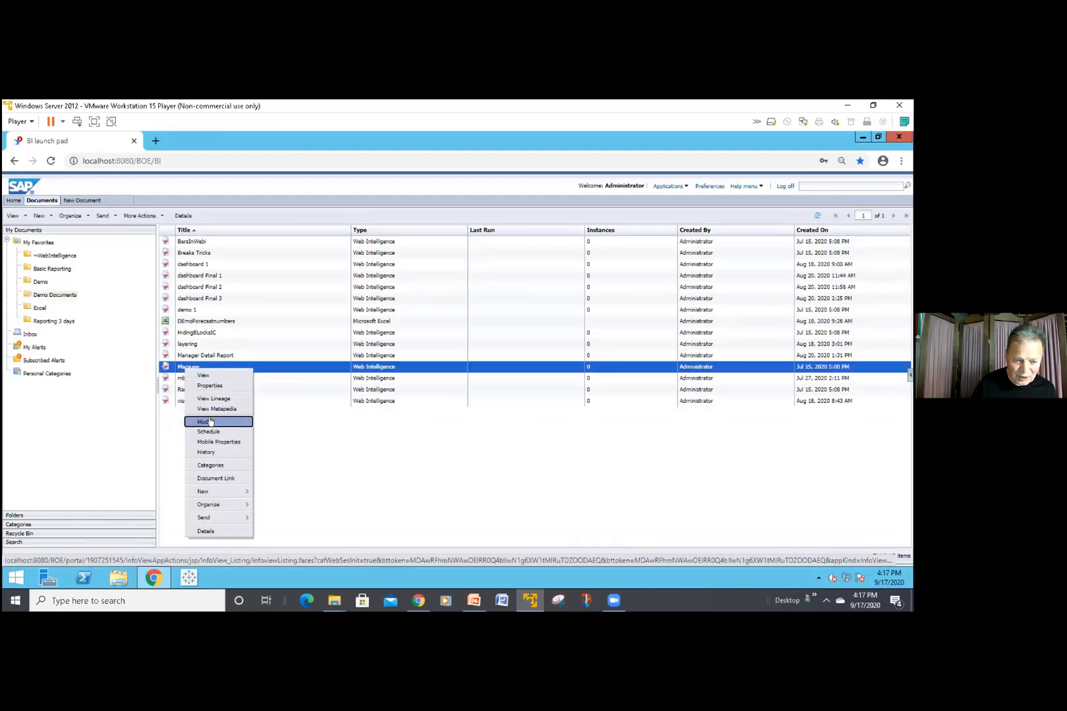
click(208, 422)
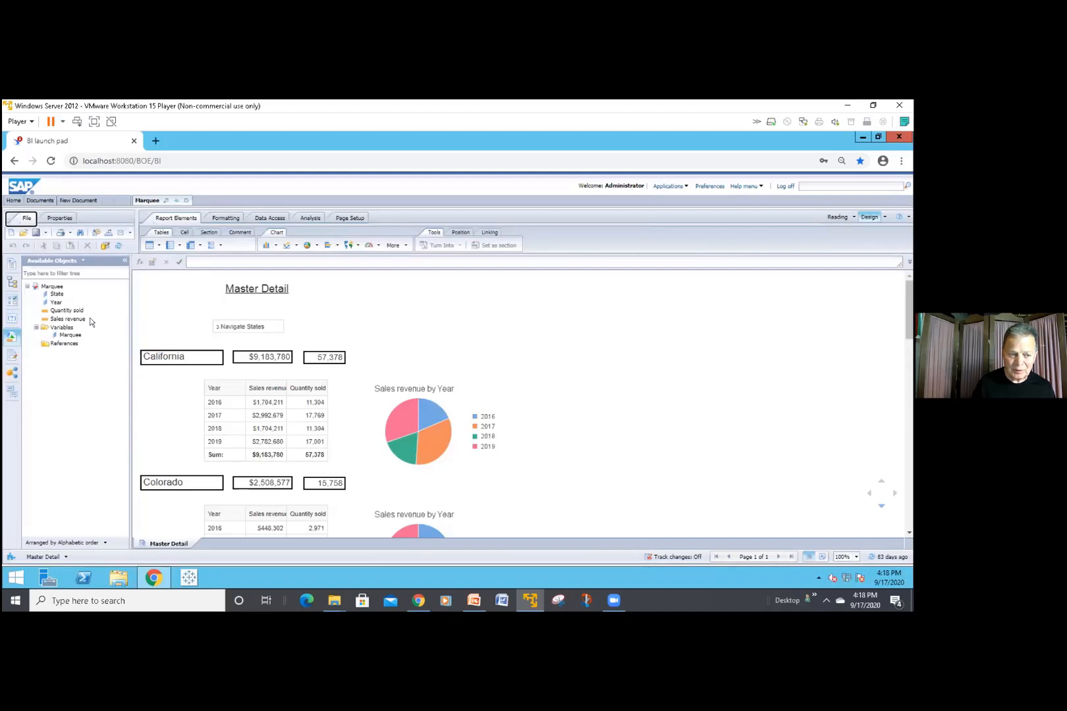
Examine the Marquee variable's definition and its HTML formula, and close the variable editor without changes
click(69, 335)
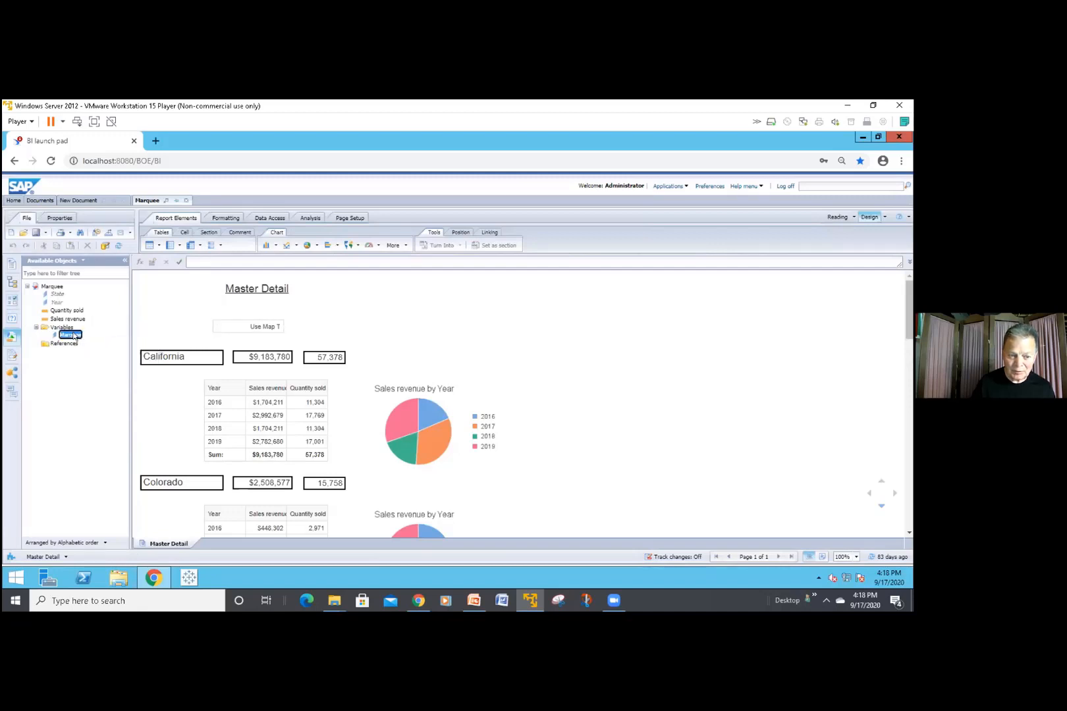
double_click(72, 335)
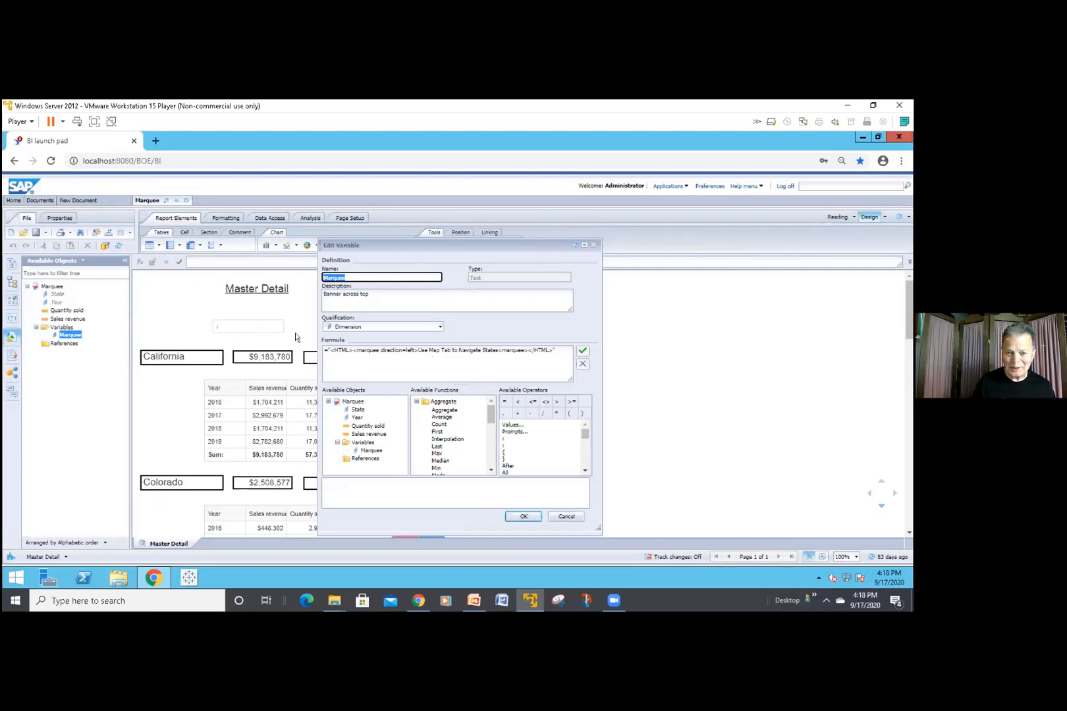
click(593, 245)
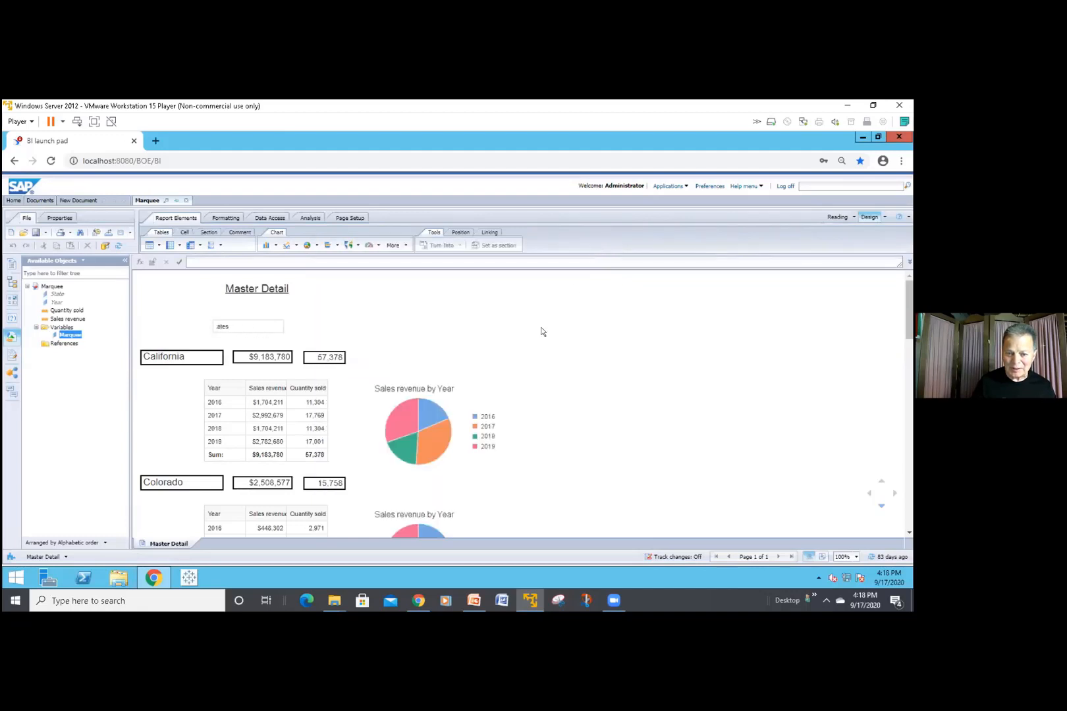
click(508, 379)
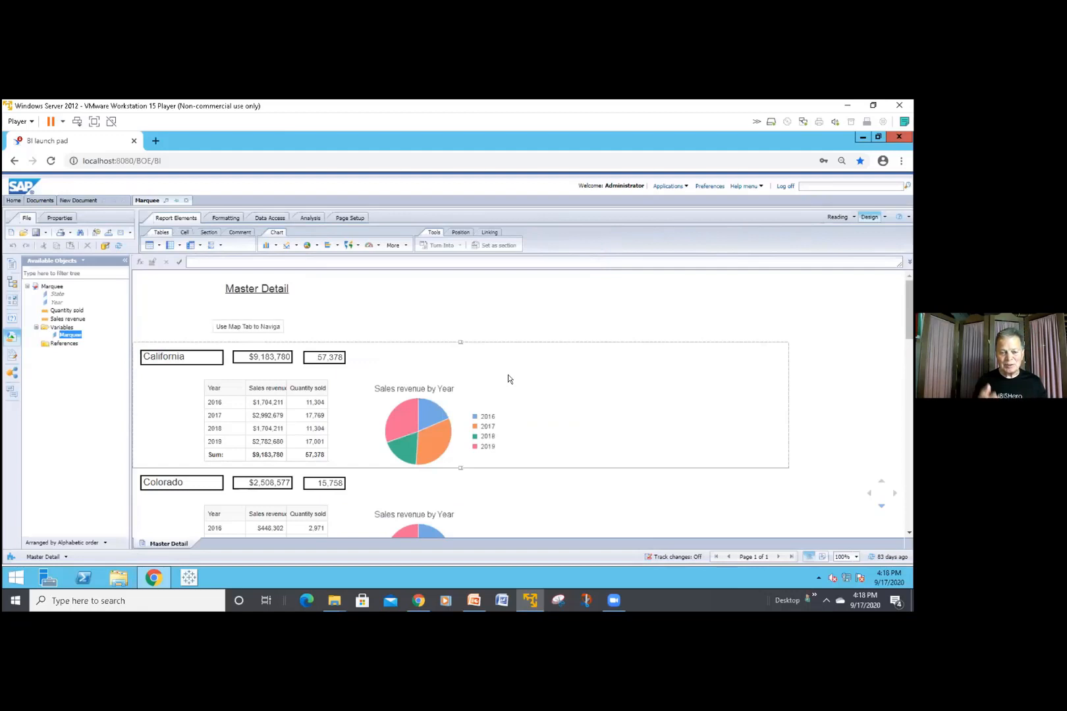